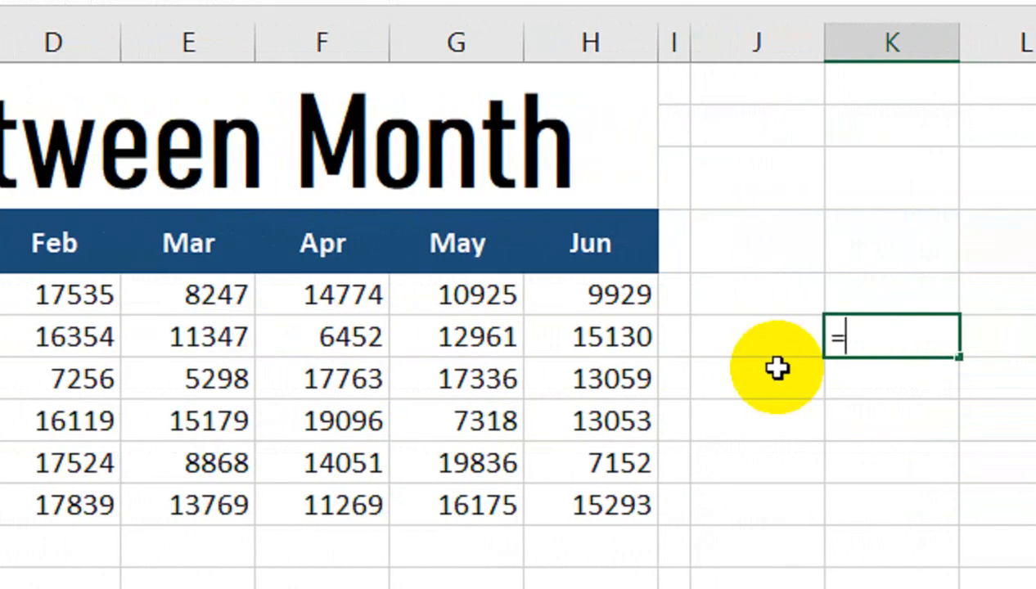
Enter an OFFSET formula in cell K6 with reference B4, rows 1, columns 1, height 1 and width 4
{"action": "type", "text": "OF"}
{"action": "key", "text": "Tab"}
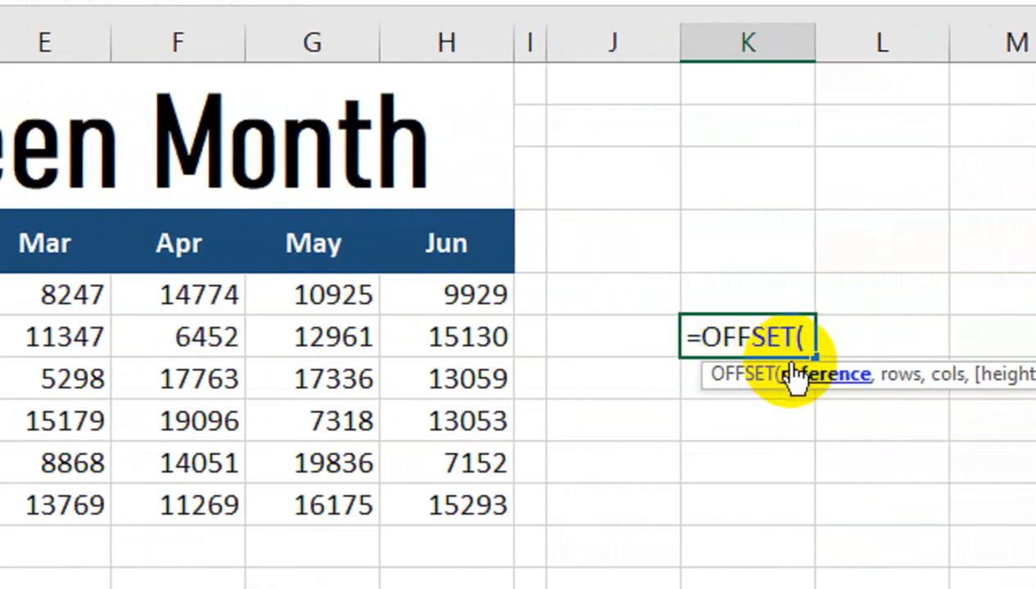
{"action": "left_click", "coordinate": [143, 257]}
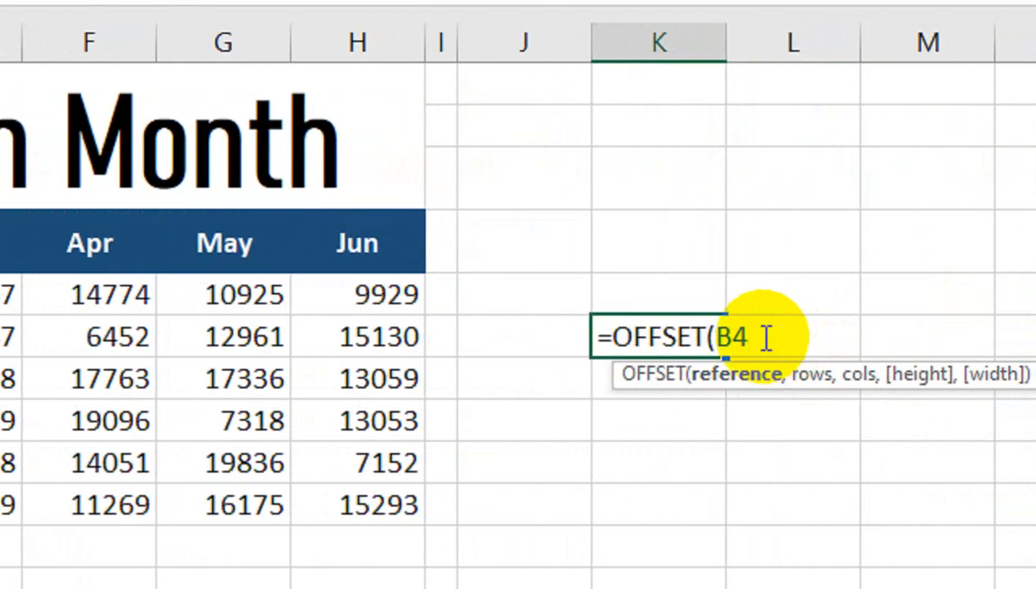
{"action": "type", "text": ","}
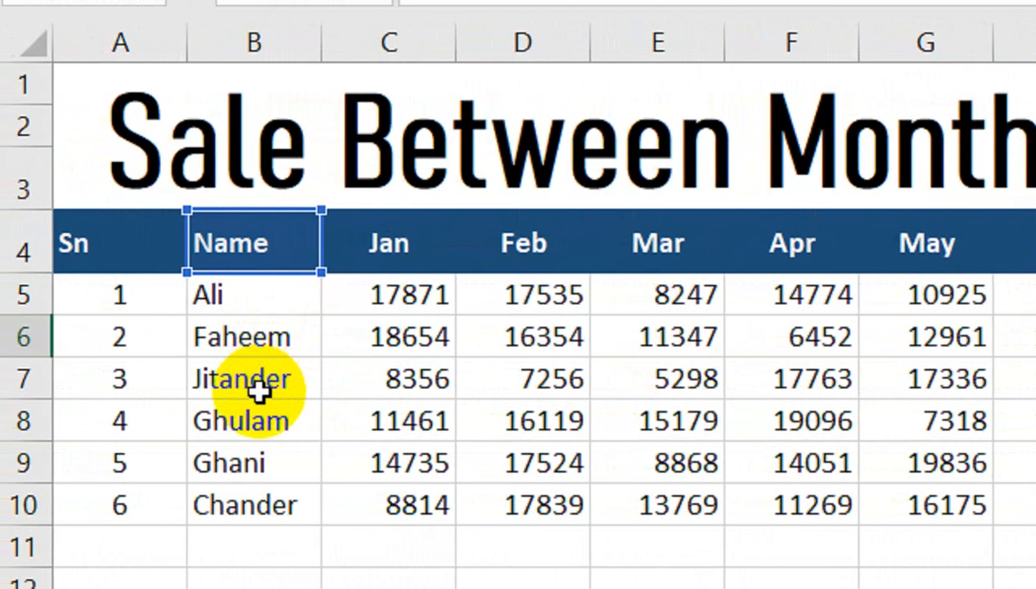
{"action": "type", "text": "1"}
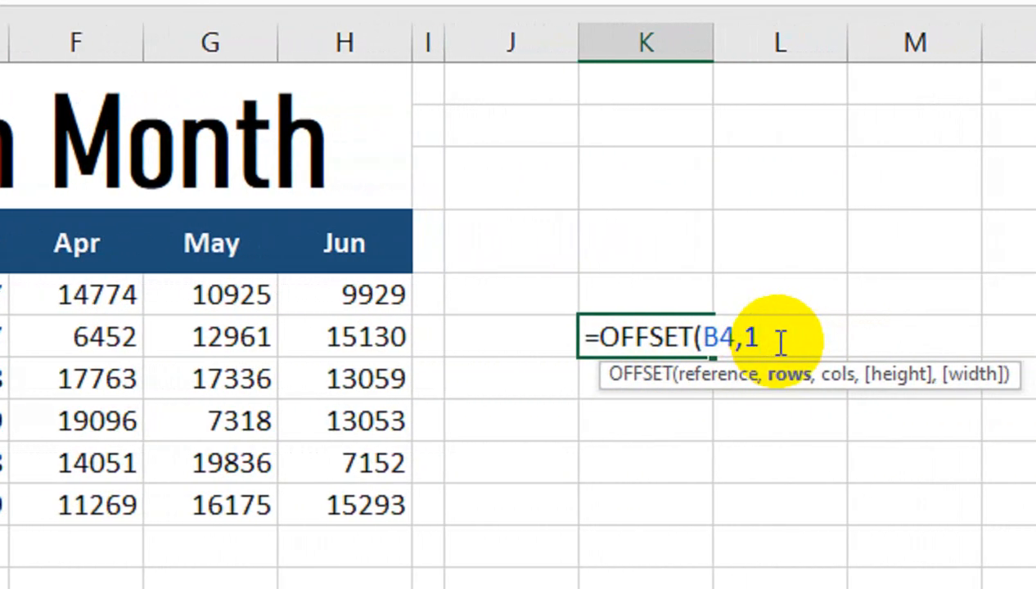
{"action": "type", "text": ","}
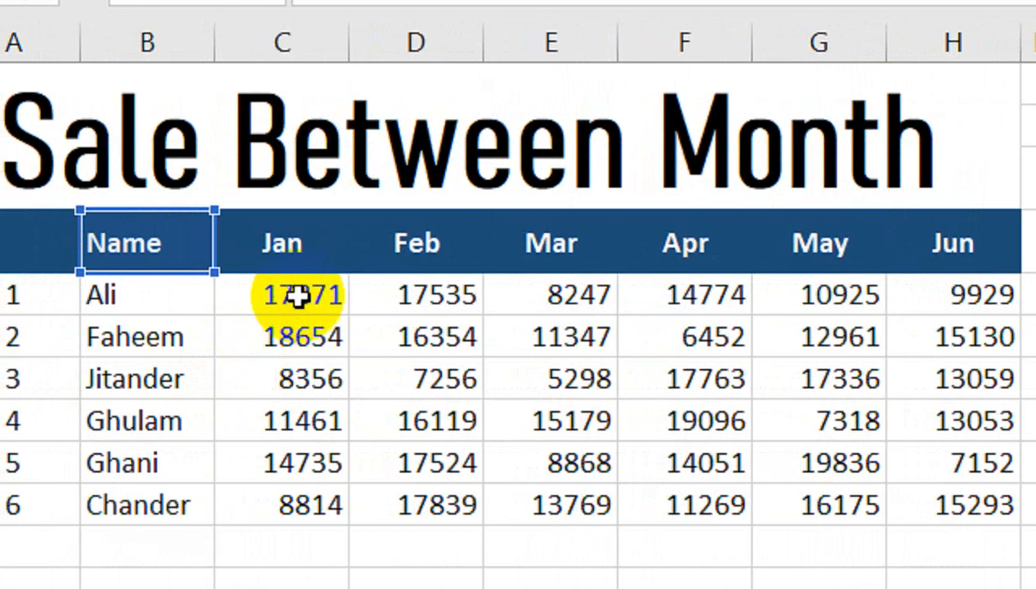
{"action": "type", "text": "1"}
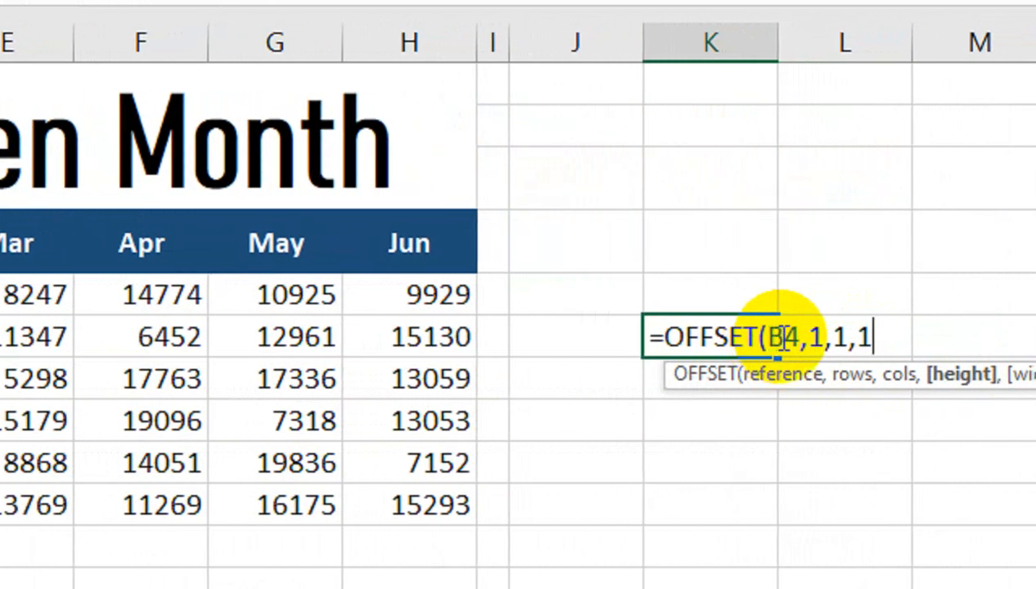
{"action": "type", "text": ",4"}
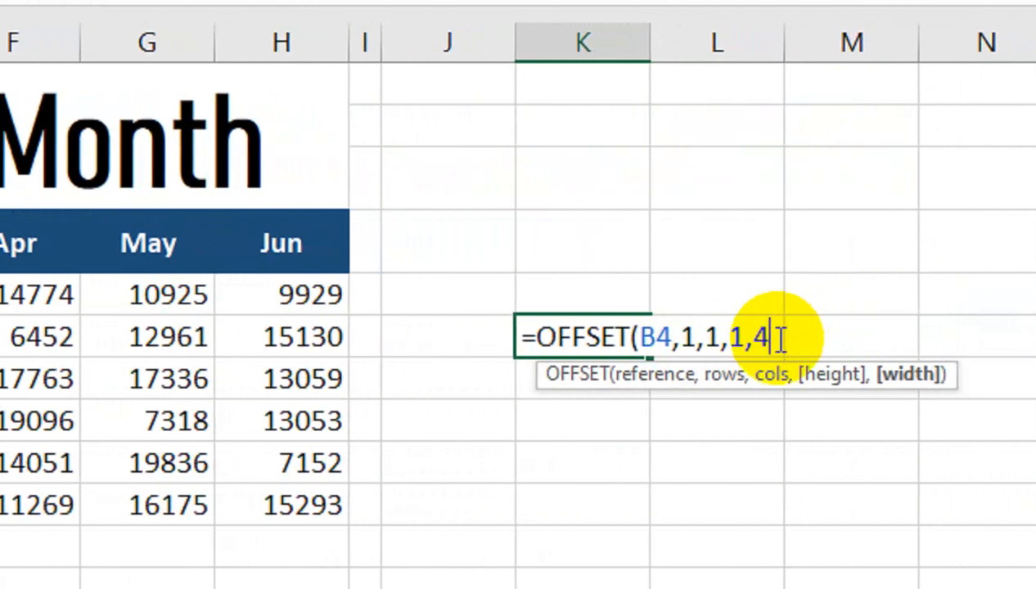
Wrap the OFFSET formula in SUM, so that K6 holds =SUM(OFFSET(B4,1,1,1,4))
{"action": "left_click", "coordinate": [538, 337]}
{"action": "type", "text": "SUM("}
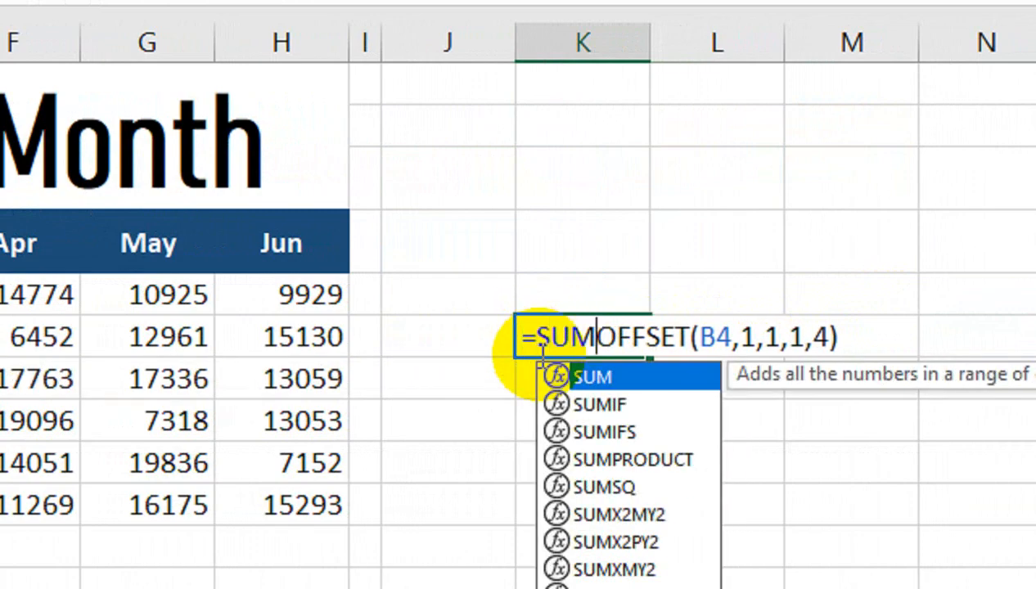
{"action": "left_click", "coordinate": [798, 341]}
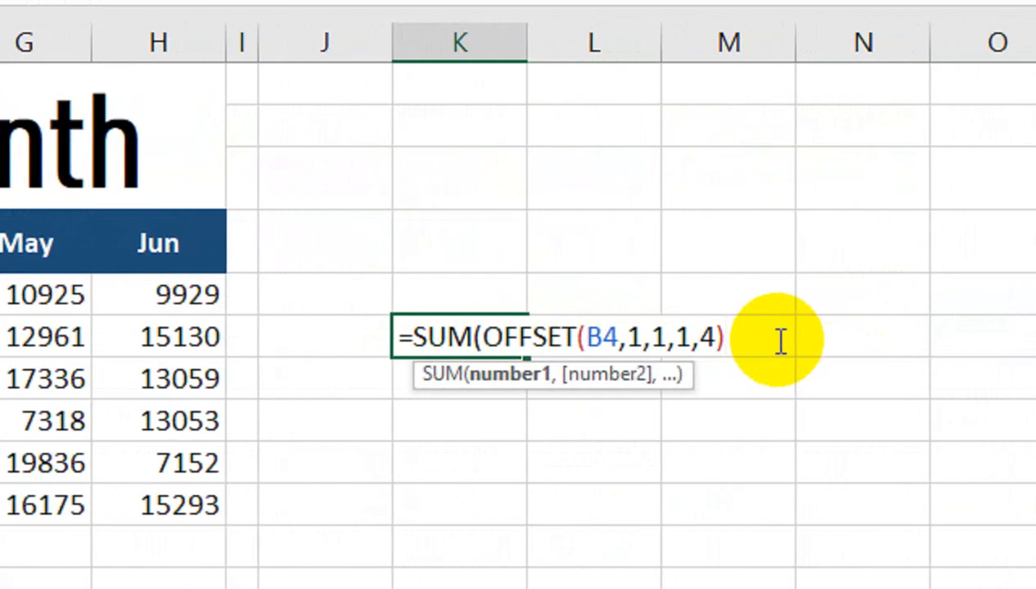
{"action": "type", "text": ")"}
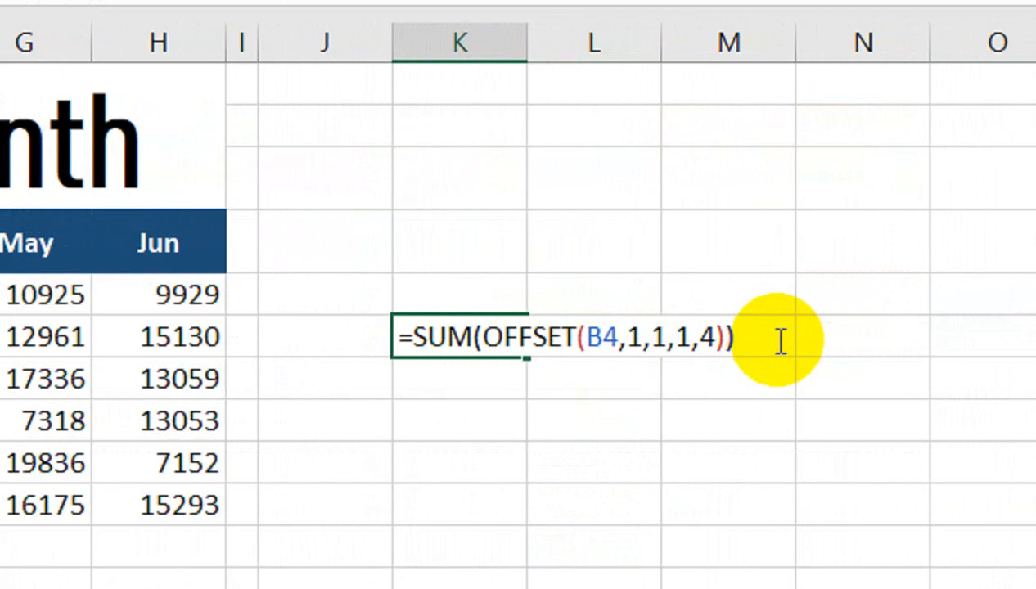
{"action": "key", "text": "Return"}
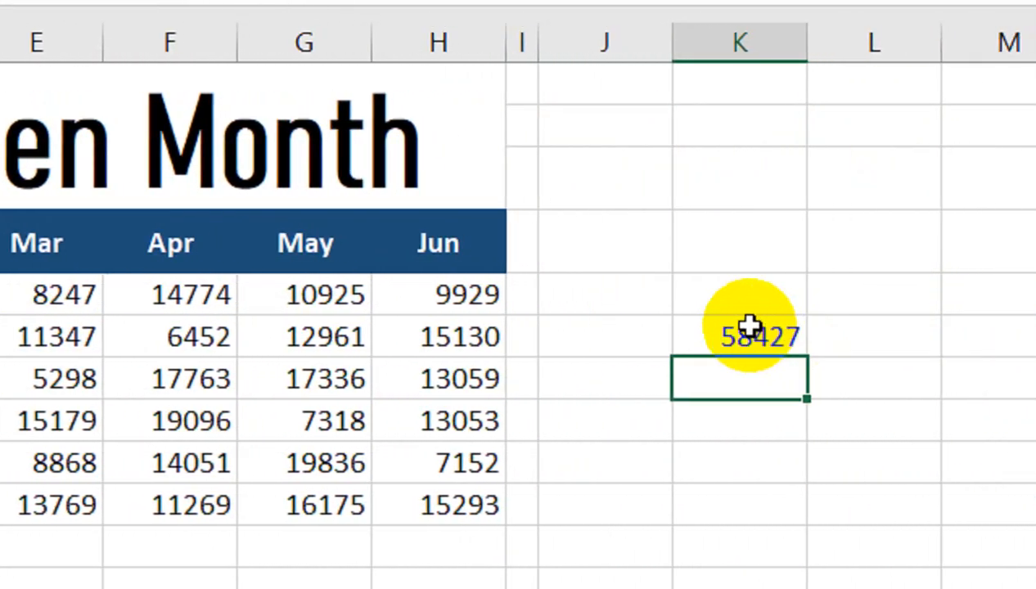
Add the January to April sales of row 5 in cell K5 with =C5+D5+E5+F5 as a check
{"action": "left_click", "coordinate": [717, 294]}
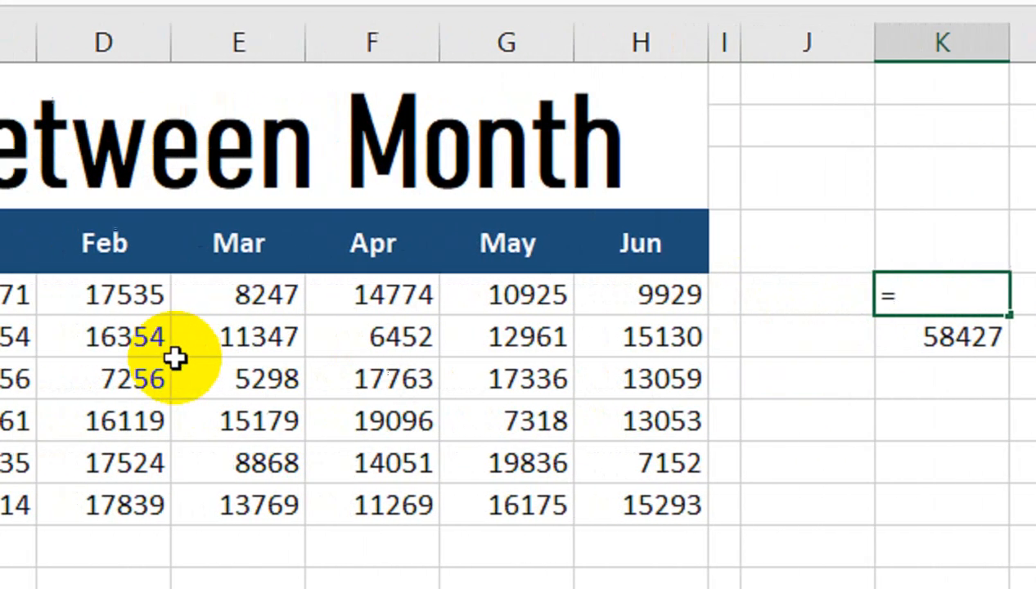
{"action": "left_click", "coordinate": [258, 295]}
{"action": "type", "text": "+"}
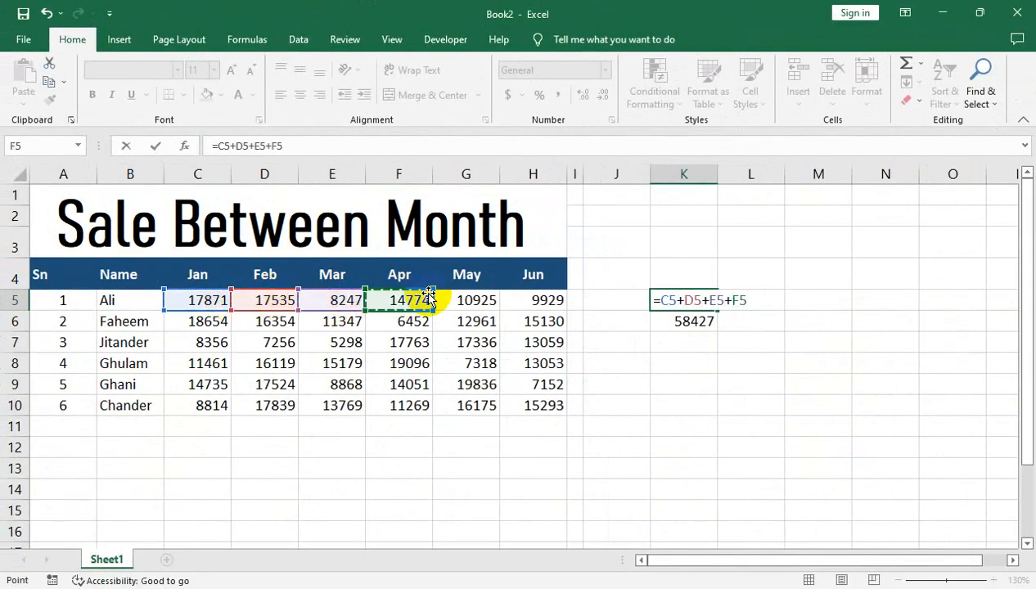
{"action": "key", "text": "Return"}
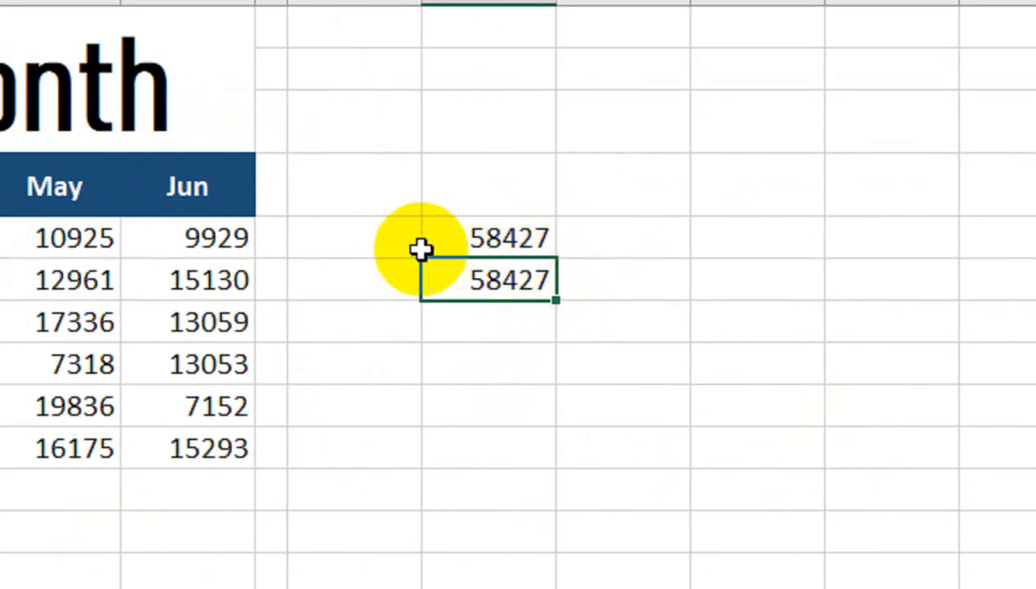
Set the OFFSET rows argument to 2 and the width argument to 5 in the K6 formula
{"action": "double_click", "coordinate": [455, 279]}
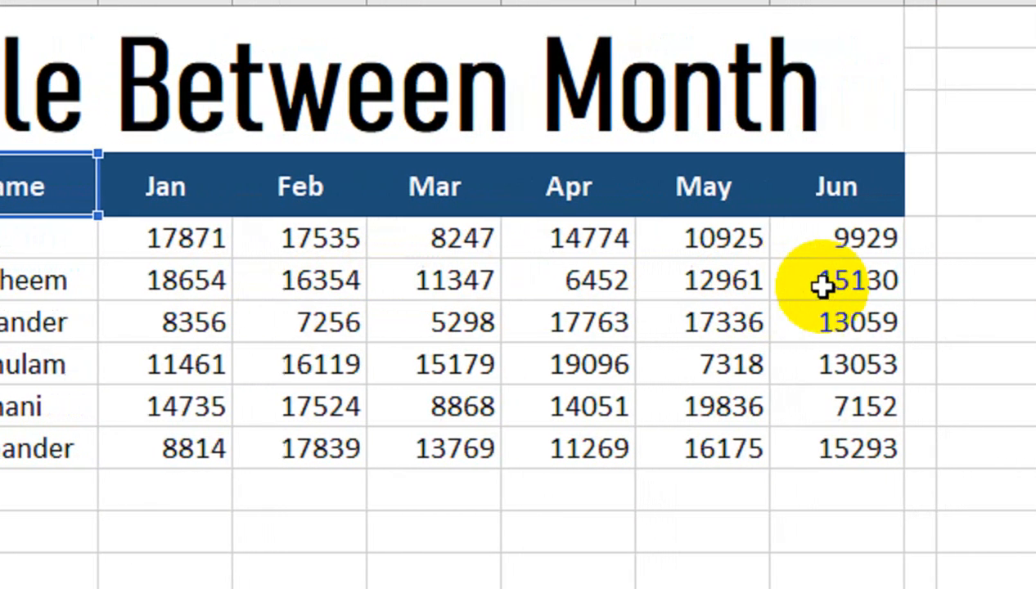
{"action": "left_click", "coordinate": [780, 280]}
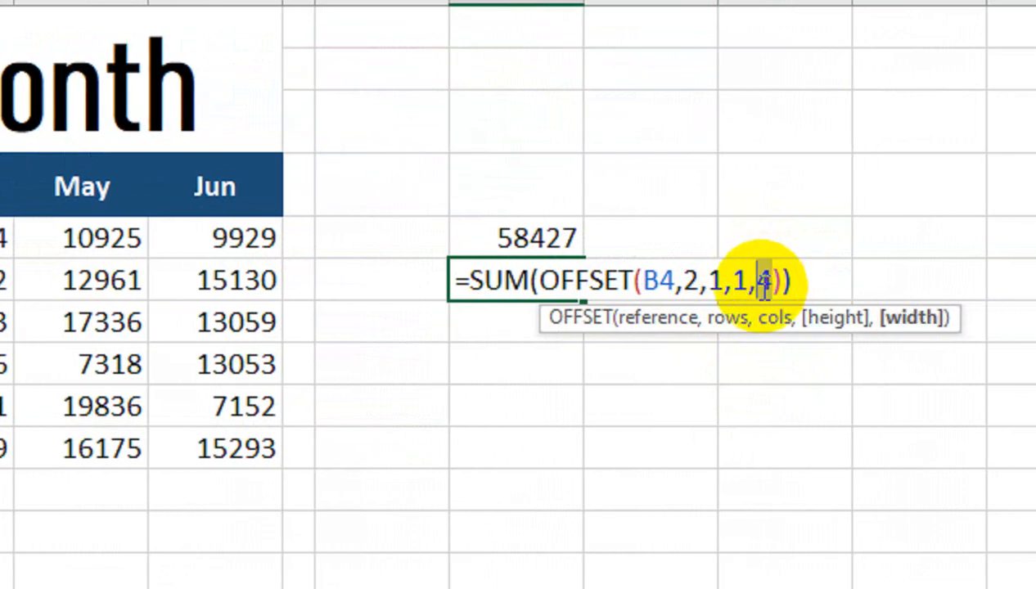
{"action": "key", "text": "Return"}
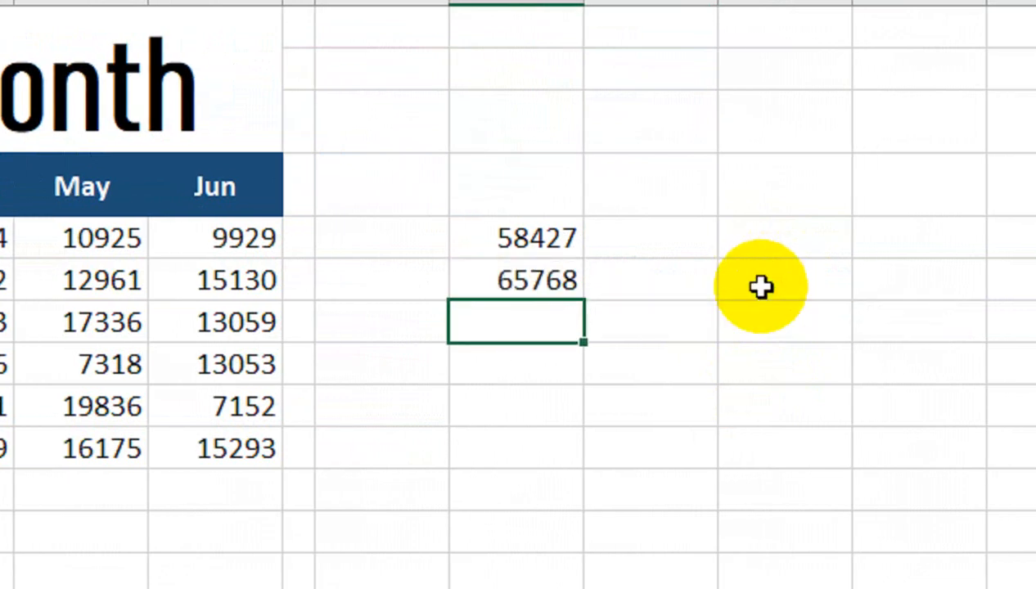
Sum the January to May sales of row 6 (C6:G6) in cell J6 as a check
{"action": "left_click", "coordinate": [360, 292]}
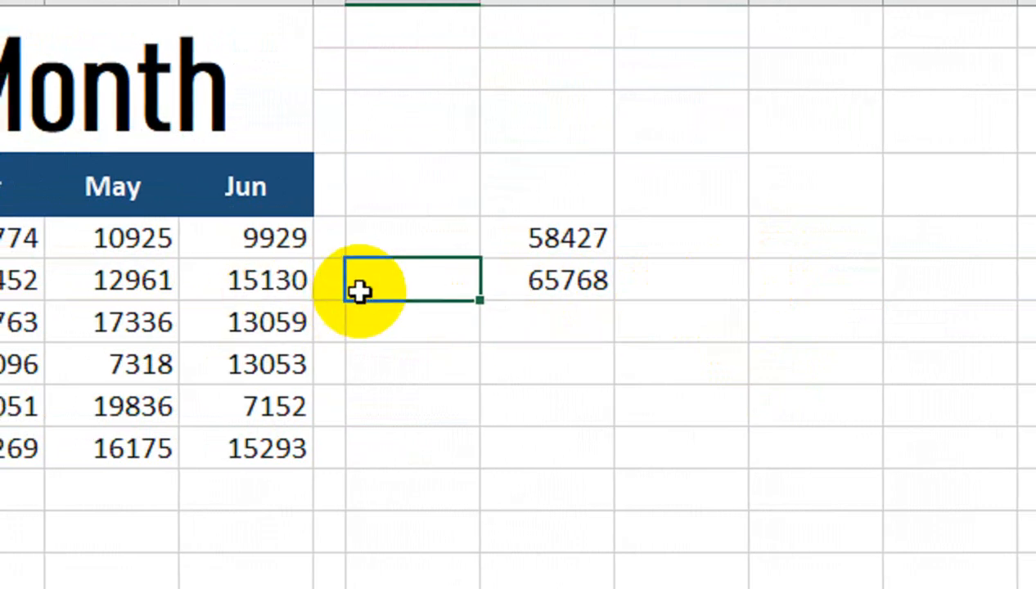
{"action": "type", "text": "=SUM("}
{"action": "left_click", "coordinate": [108, 287]}
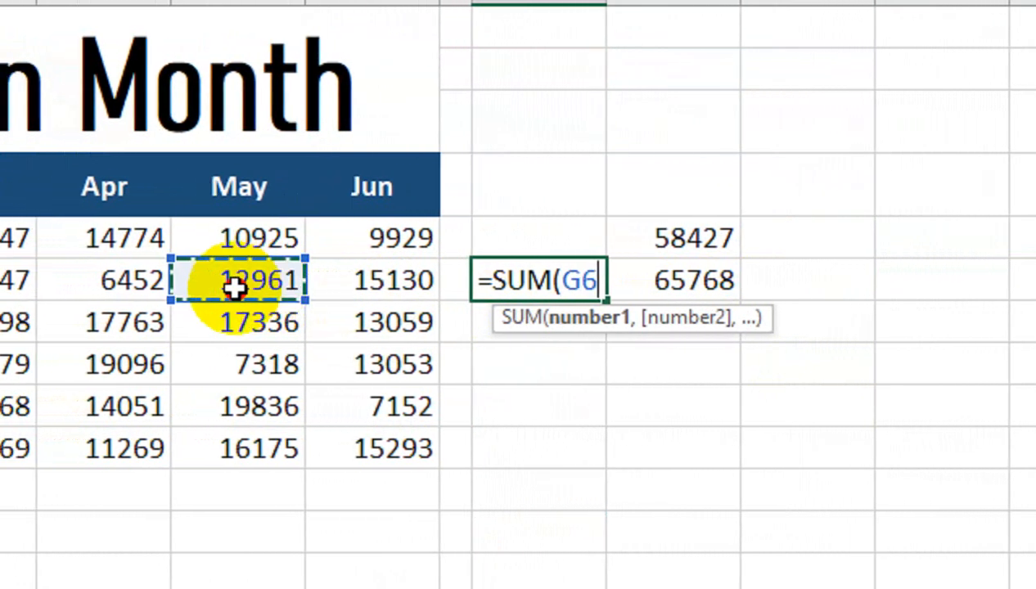
{"action": "left_click_drag", "start_coordinate": [235, 287], "coordinate": [215, 238]}
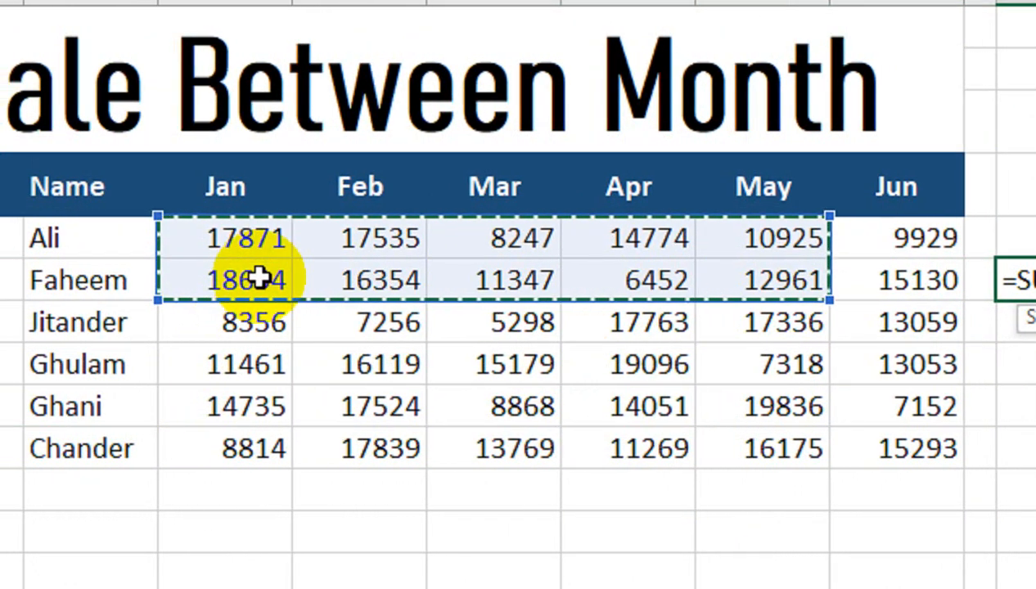
{"action": "mouse_move", "coordinate": [260, 279]}
{"action": "left_mouse_down"}
{"action": "mouse_move", "coordinate": [722, 284]}
{"action": "mouse_move", "coordinate": [671, 282]}
{"action": "left_mouse_up"}
{"action": "key", "text": "Return"}
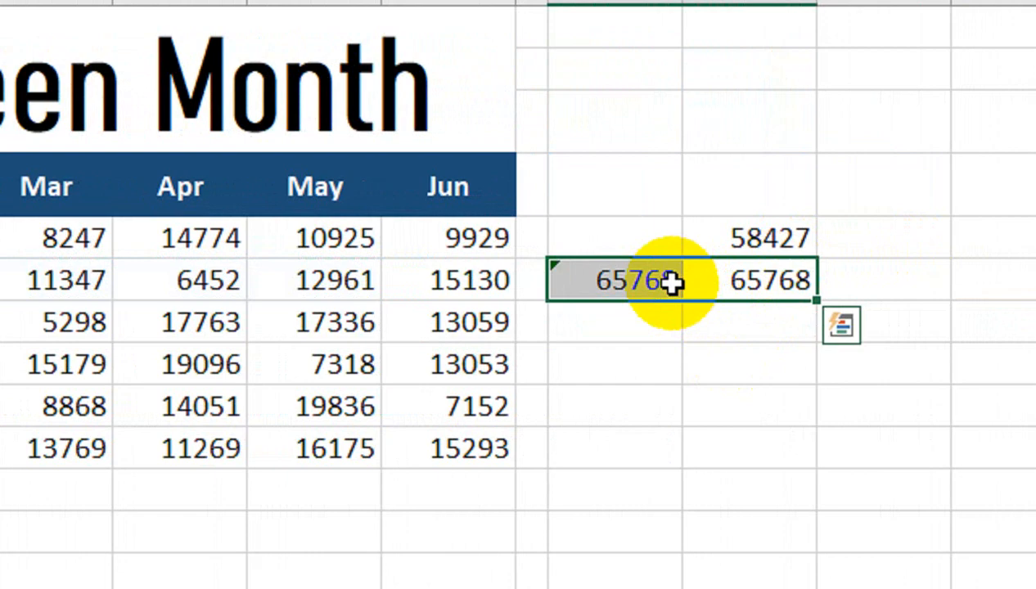
{"action": "left_click_drag", "start_coordinate": [676, 282], "coordinate": [723, 301]}
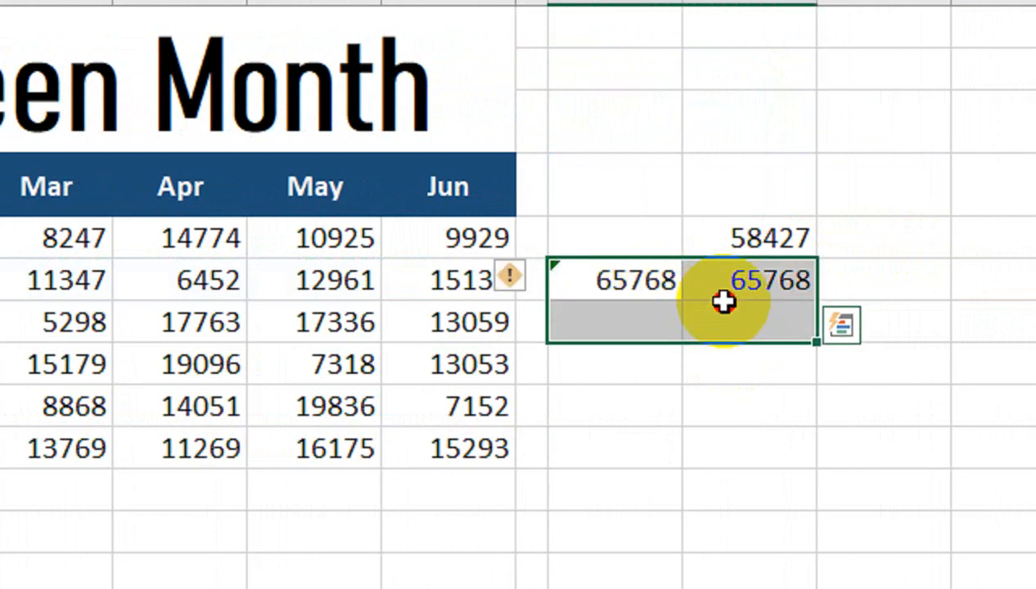
{"action": "key", "text": "Delete"}
{"action": "left_click", "coordinate": [747, 233]}
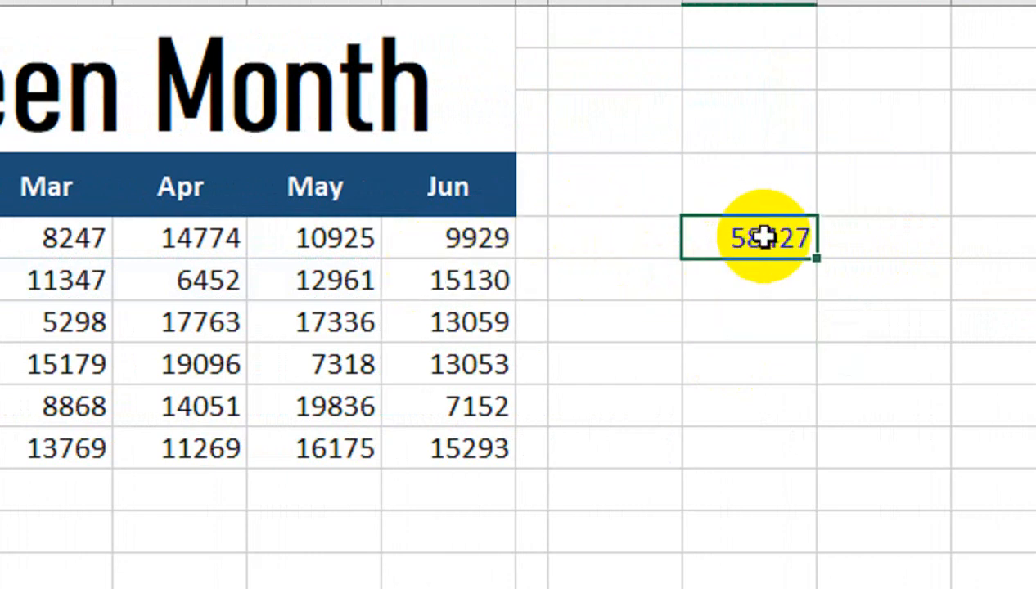
{"action": "key", "text": "ctrl+z"}
Clear the check sums in cells J6 and K5, keeping the OFFSET formula in K6
{"action": "left_click", "coordinate": [589, 275]}
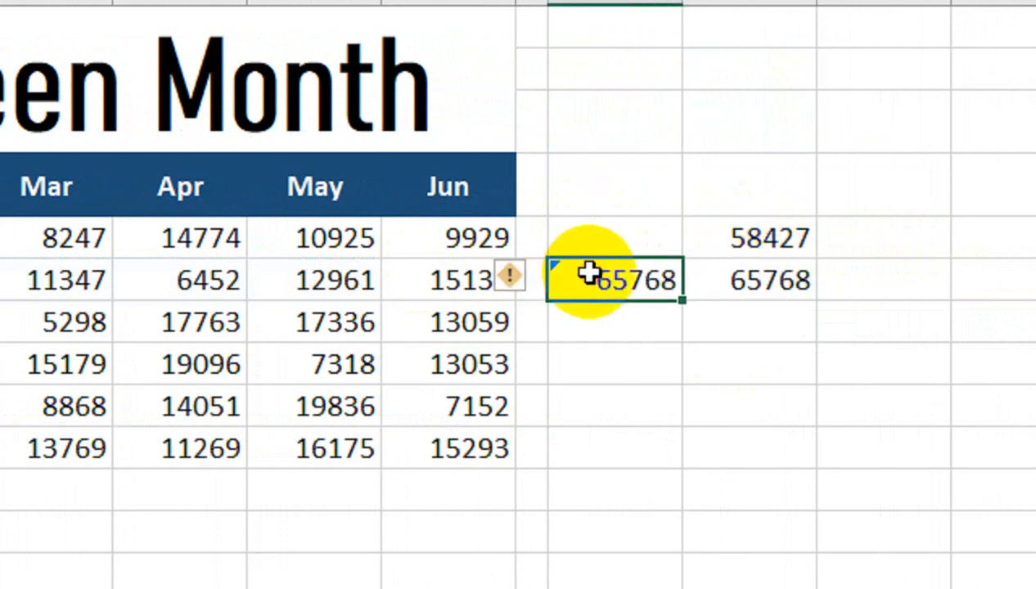
{"action": "key", "text": "Delete"}
{"action": "left_click", "coordinate": [804, 235]}
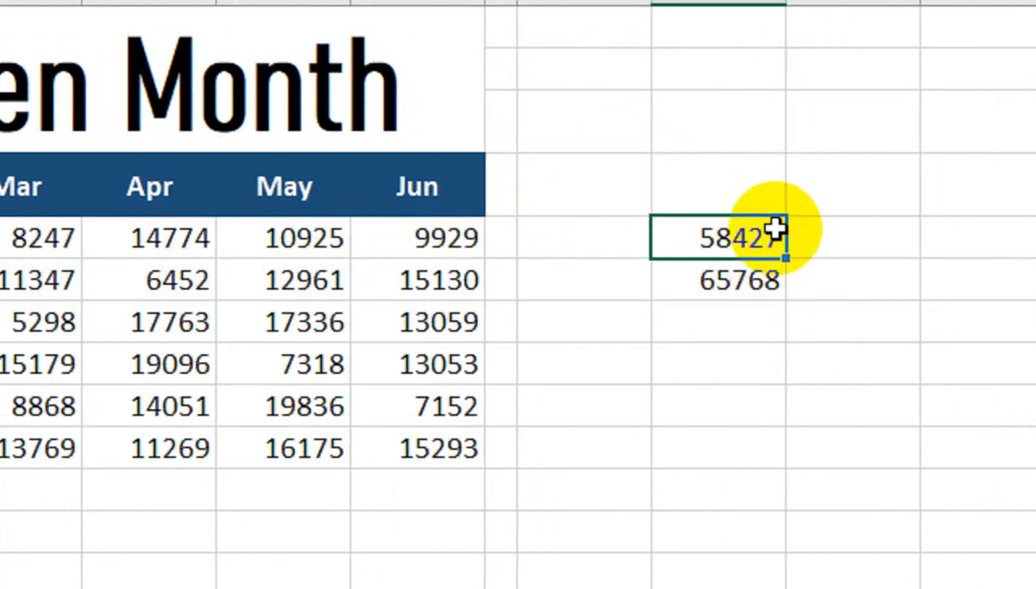
{"action": "key", "text": "Delete"}
Set the width argument of the OFFSET formula in K6 to 4
{"action": "double_click", "coordinate": [721, 282]}
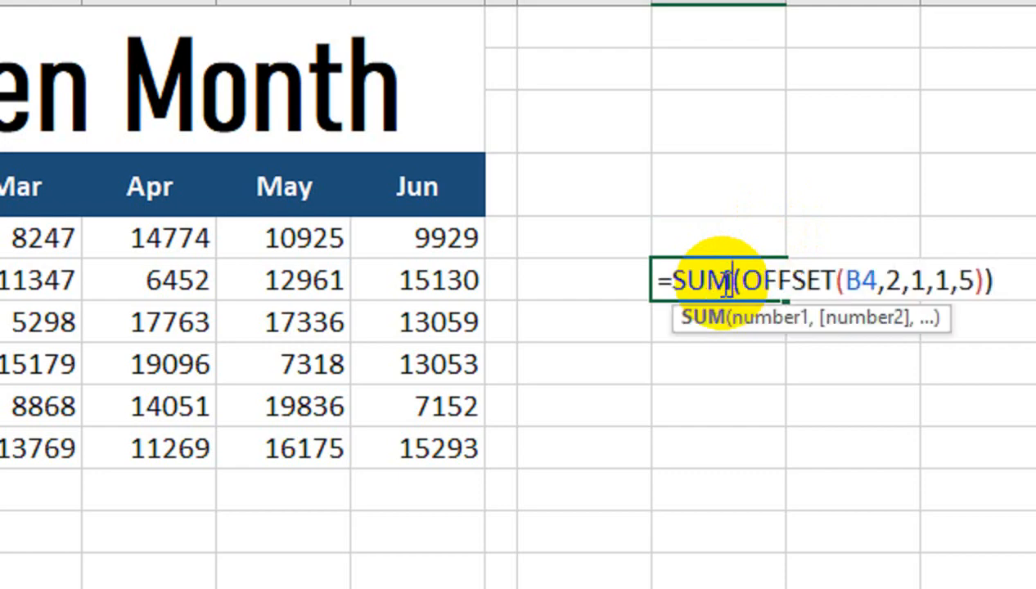
{"action": "left_click", "coordinate": [963, 280]}
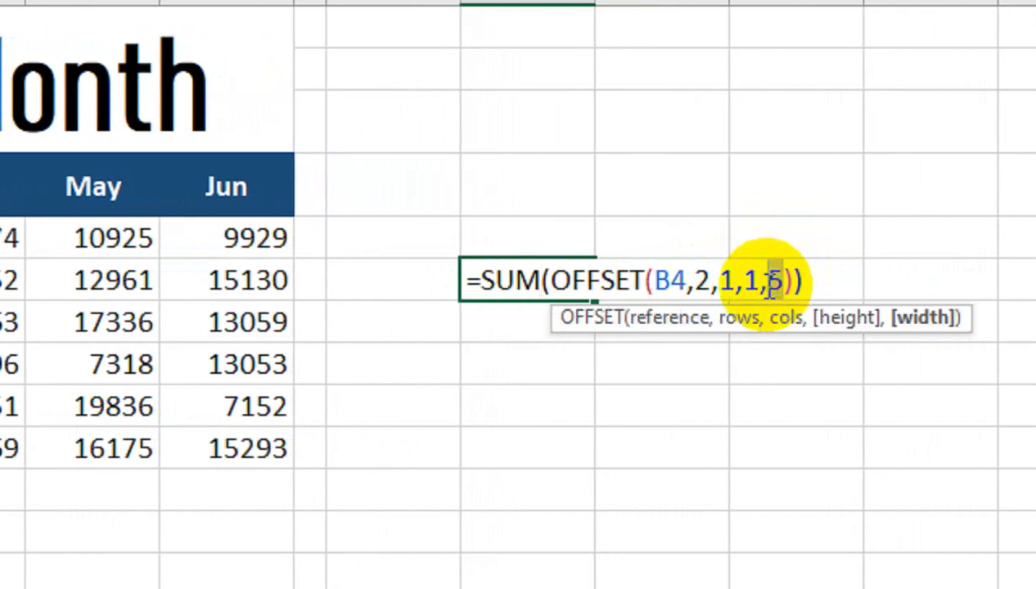
{"action": "key", "text": "Return"}
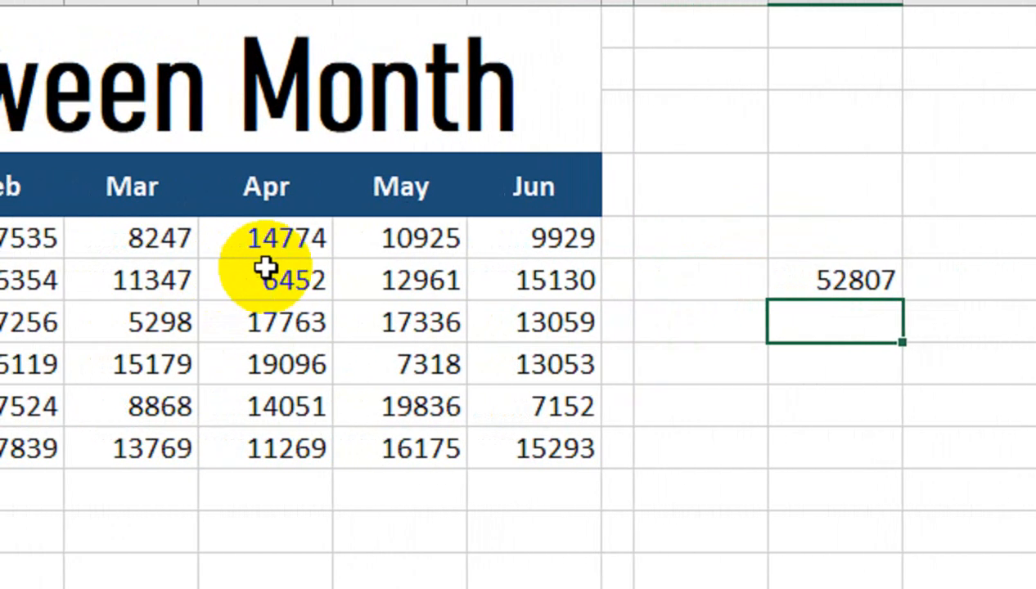
Set the rows argument of the OFFSET formula in K6 to 12
{"action": "double_click", "coordinate": [810, 279]}
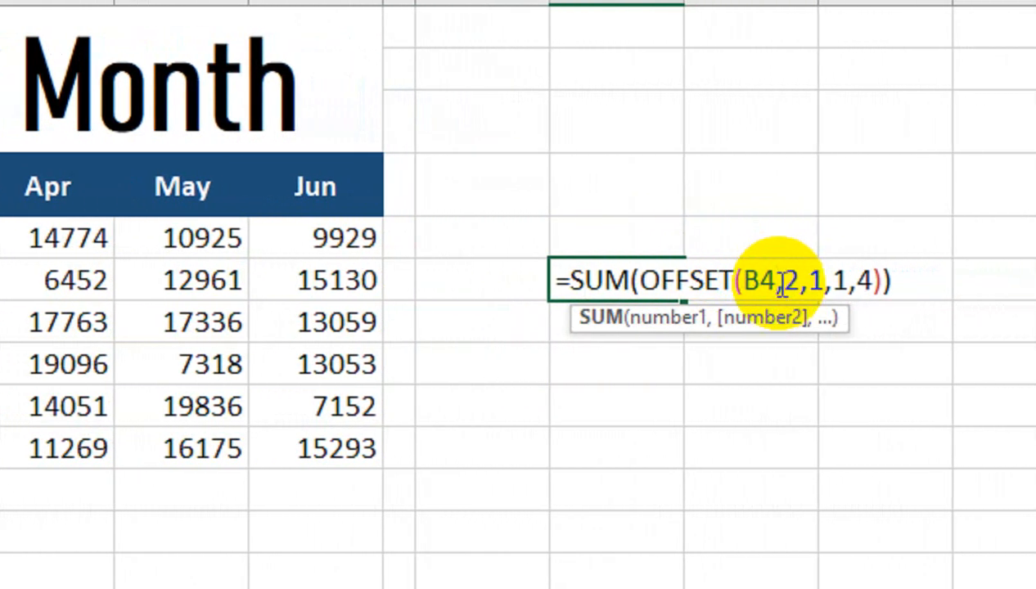
{"action": "left_click", "coordinate": [1009, 282]}
{"action": "double_click", "coordinate": [777, 285]}
{"action": "type", "text": "0"}
{"action": "key", "text": "Return"}
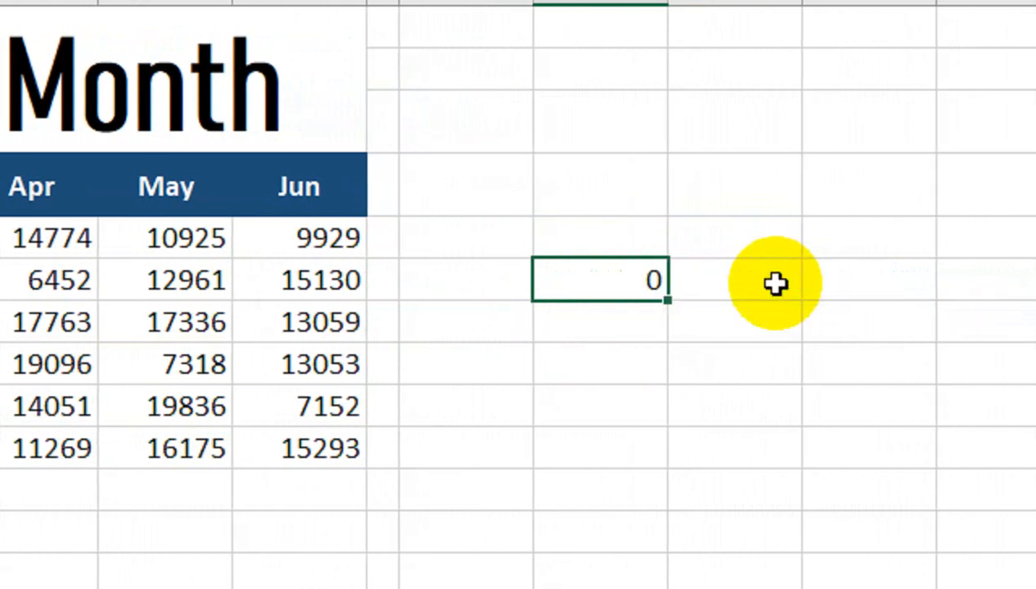
Set the rows argument of the OFFSET formula in K6 to 1
{"action": "double_click", "coordinate": [629, 279]}
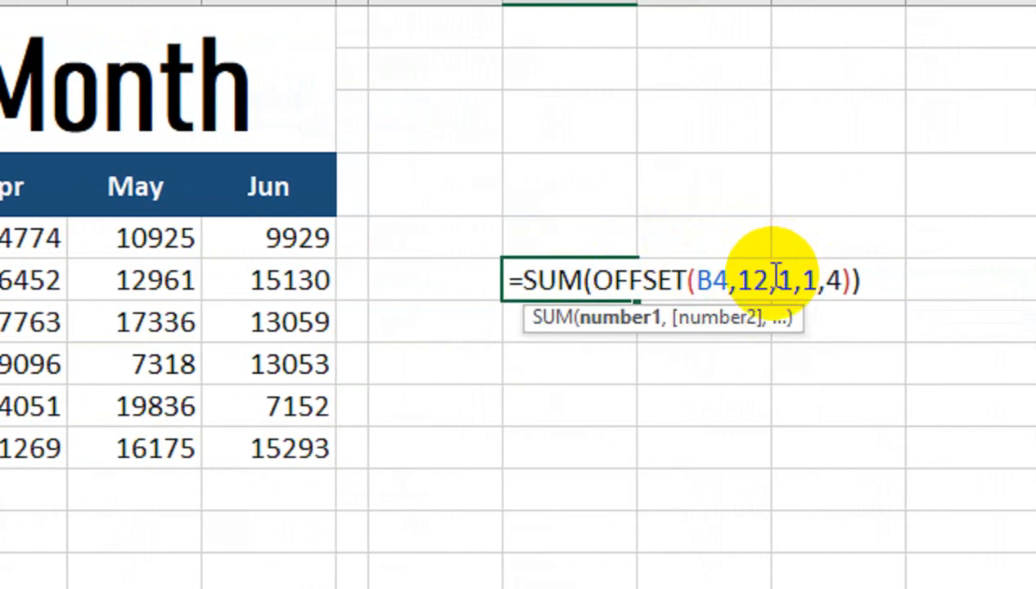
{"action": "double_click", "coordinate": [770, 283]}
{"action": "key", "text": "Return"}
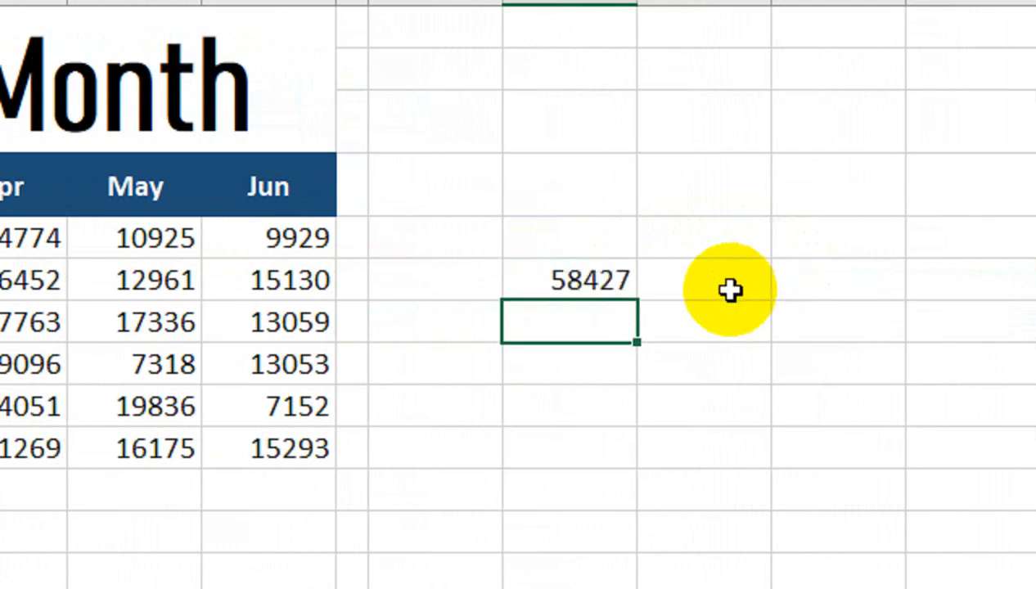
Try to link the rows argument of the OFFSET formula in K6 to the empty cell K5
{"action": "left_click", "coordinate": [601, 238]}
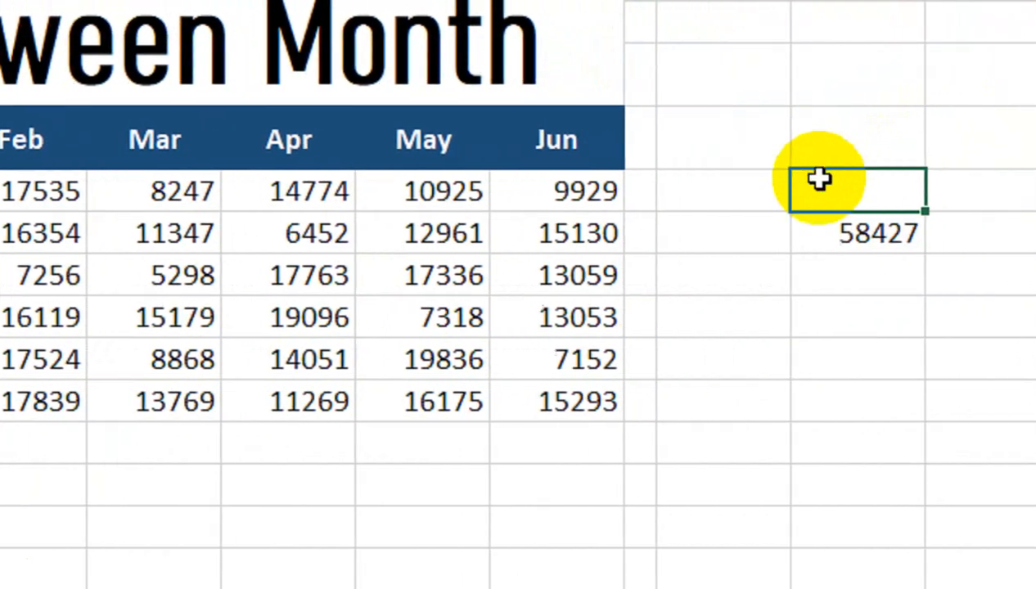
{"action": "double_click", "coordinate": [827, 234]}
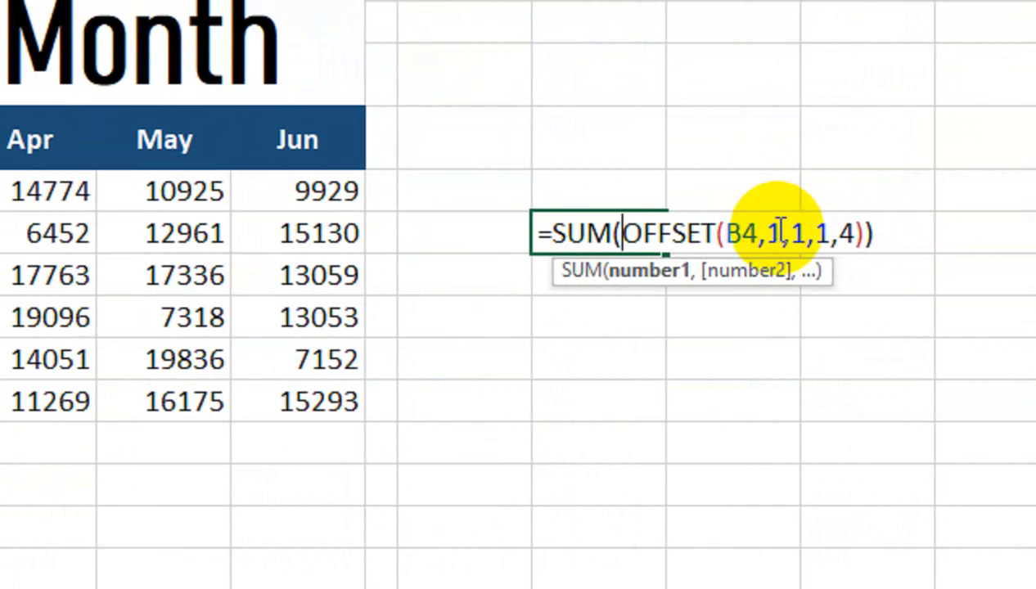
{"action": "left_click", "coordinate": [773, 233]}
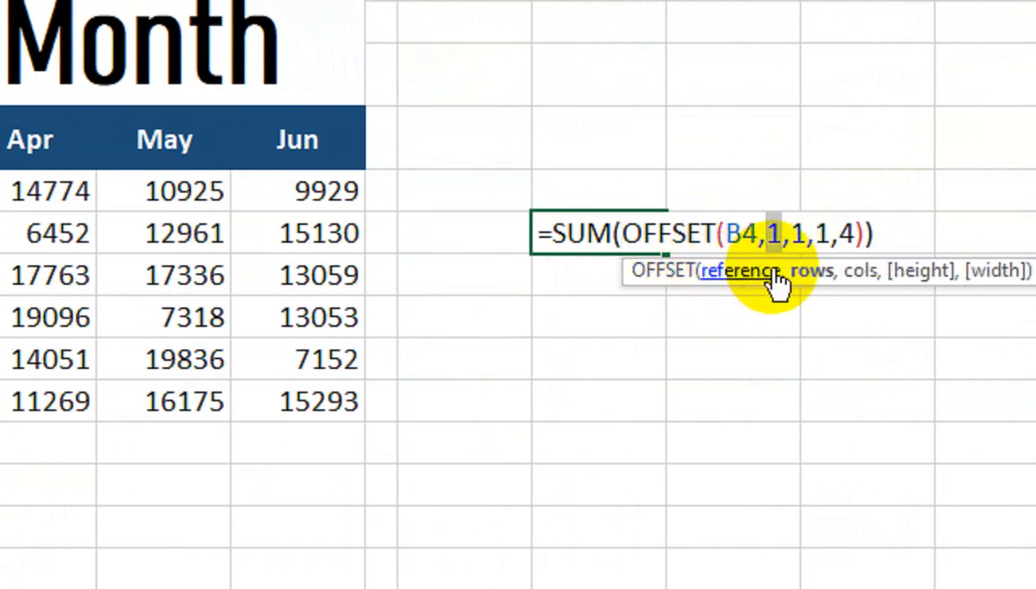
{"action": "left_click", "coordinate": [601, 189]}
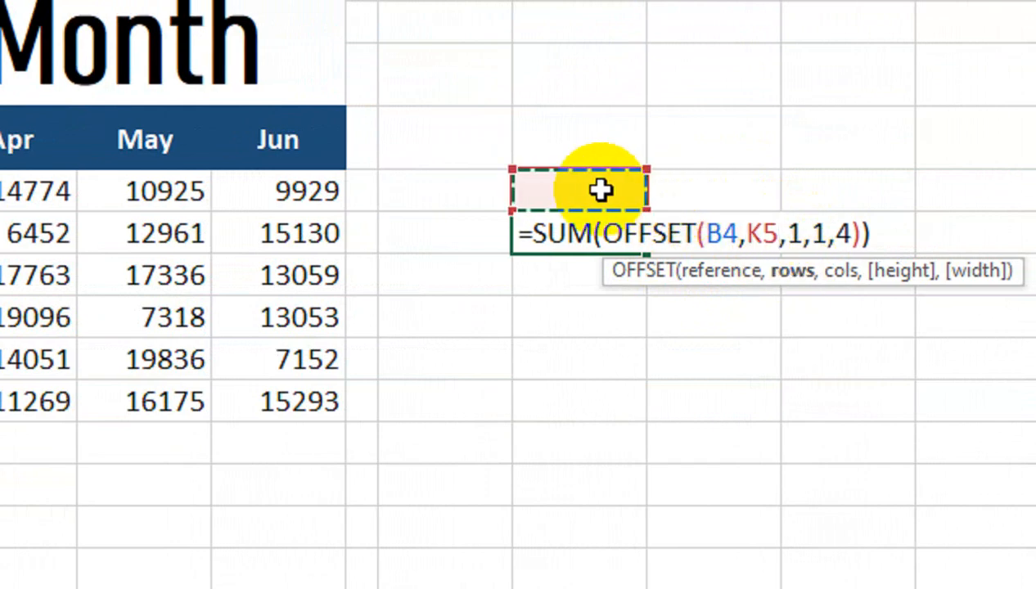
{"action": "key", "text": "BackSpace"}
{"action": "key", "text": "BackSpace"}
{"action": "key", "text": "Return"}
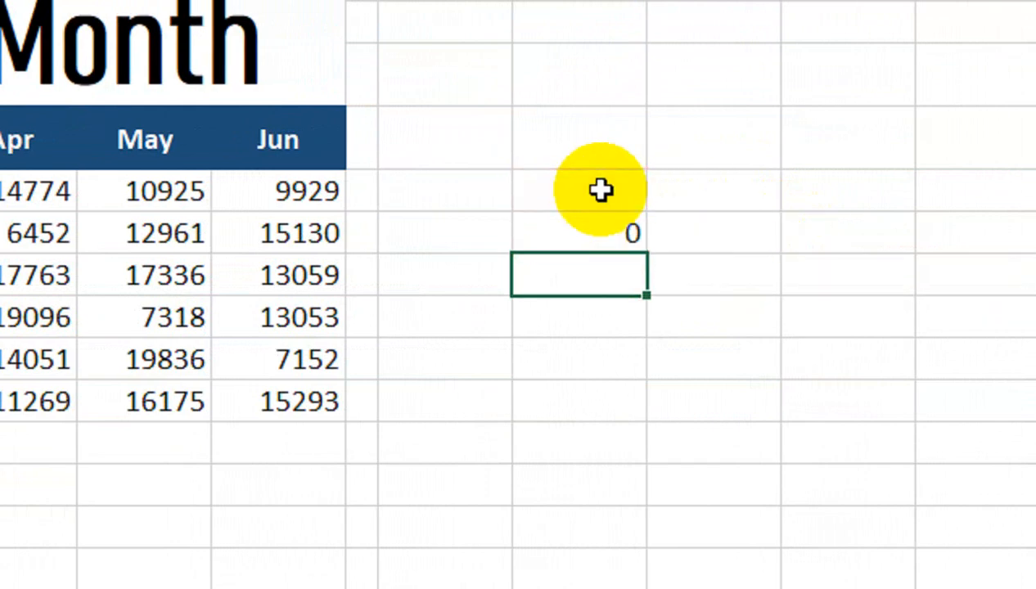
{"action": "left_click", "coordinate": [581, 194]}
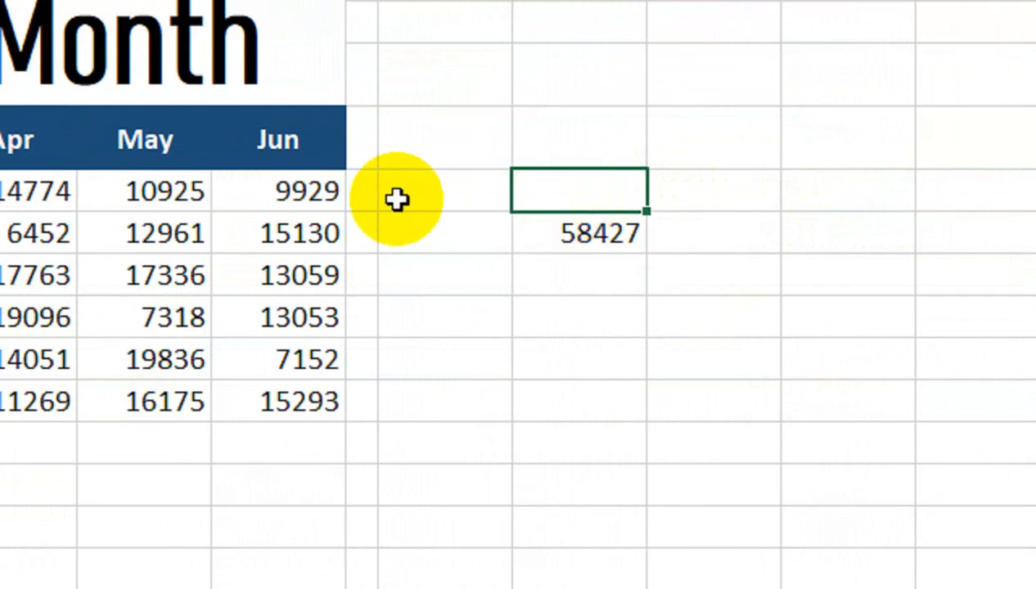
Add a list data validation to cell J5 with the source =$B$5:$B$10
{"action": "left_click", "coordinate": [427, 195]}
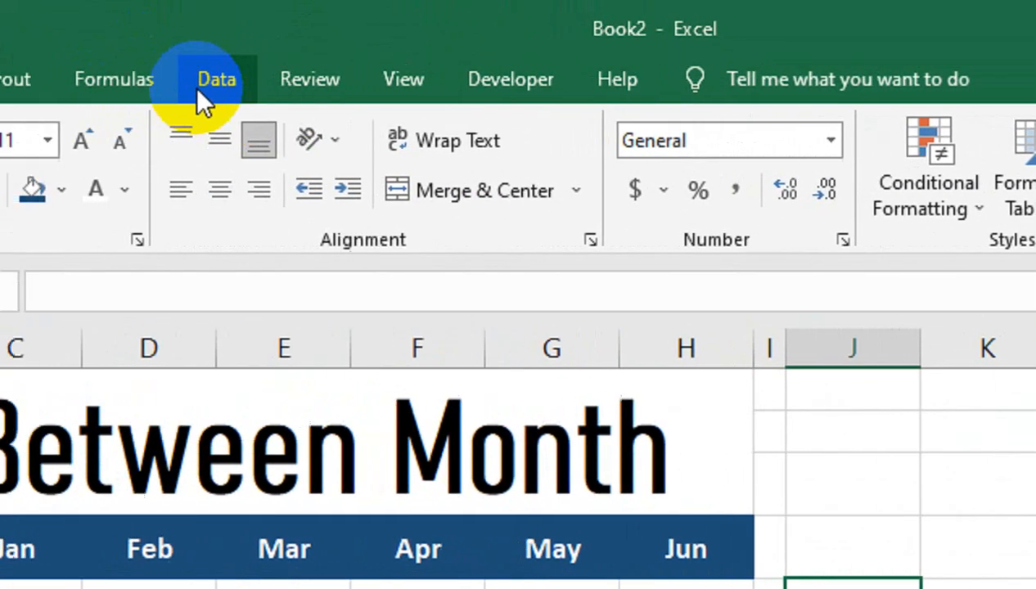
{"action": "left_click", "coordinate": [204, 86]}
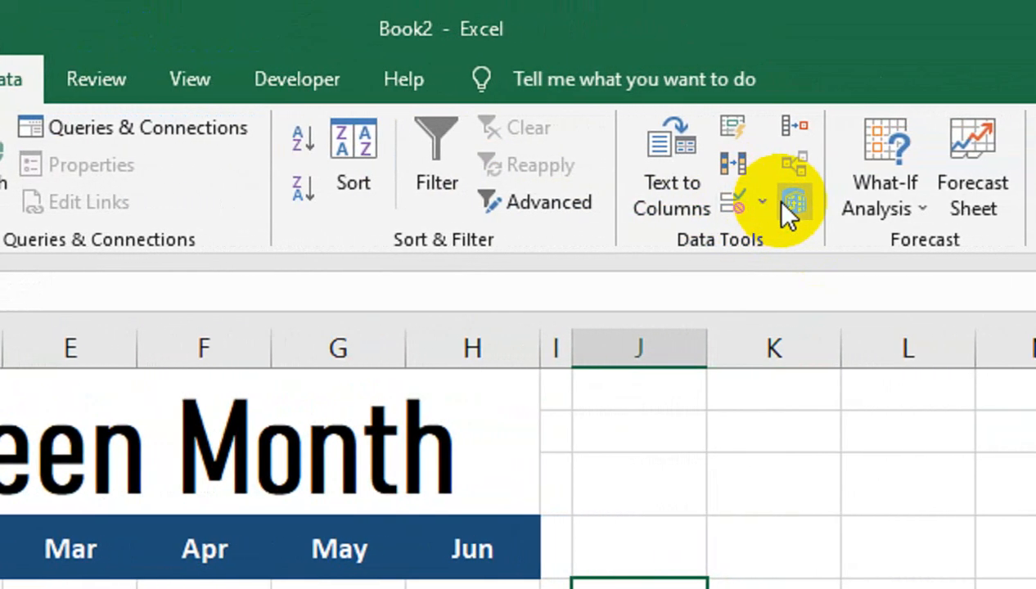
{"action": "left_click", "coordinate": [874, 202]}
{"action": "left_click", "coordinate": [885, 245]}
{"action": "left_click", "coordinate": [589, 357]}
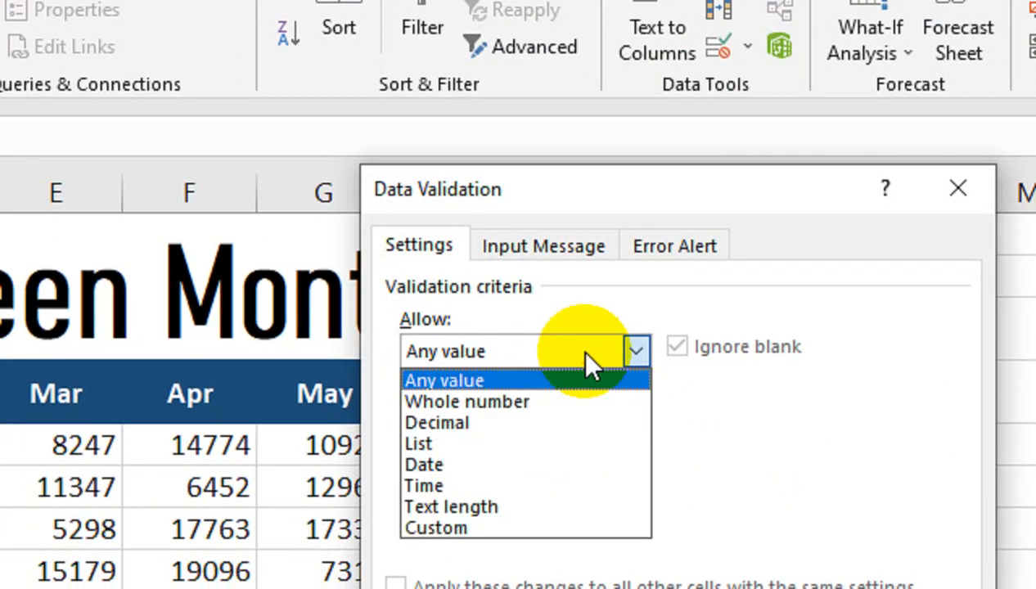
{"action": "left_click", "coordinate": [555, 452]}
{"action": "left_click", "coordinate": [553, 445]}
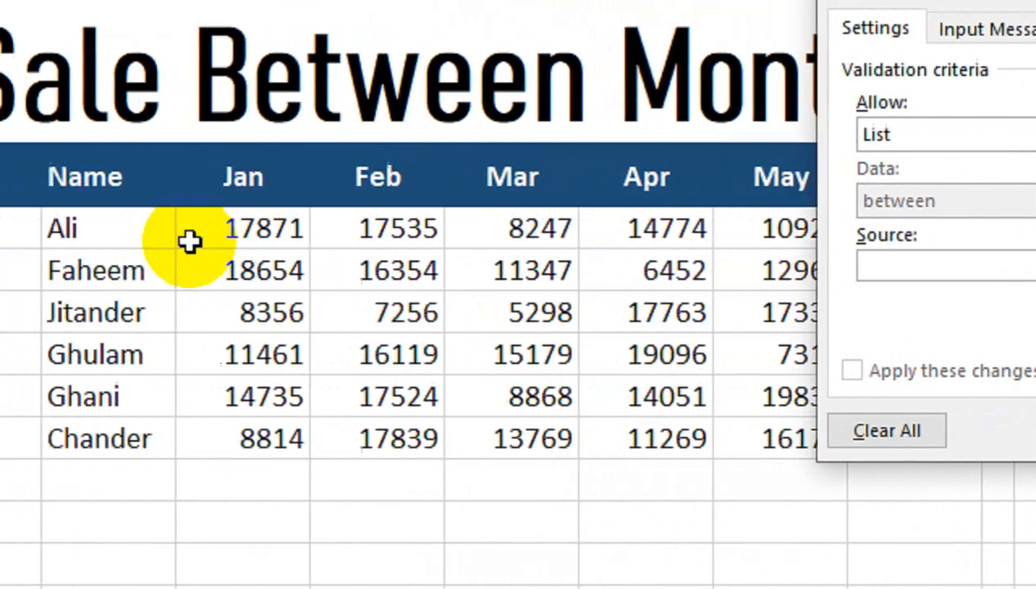
{"action": "left_click_drag", "start_coordinate": [123, 236], "coordinate": [118, 434]}
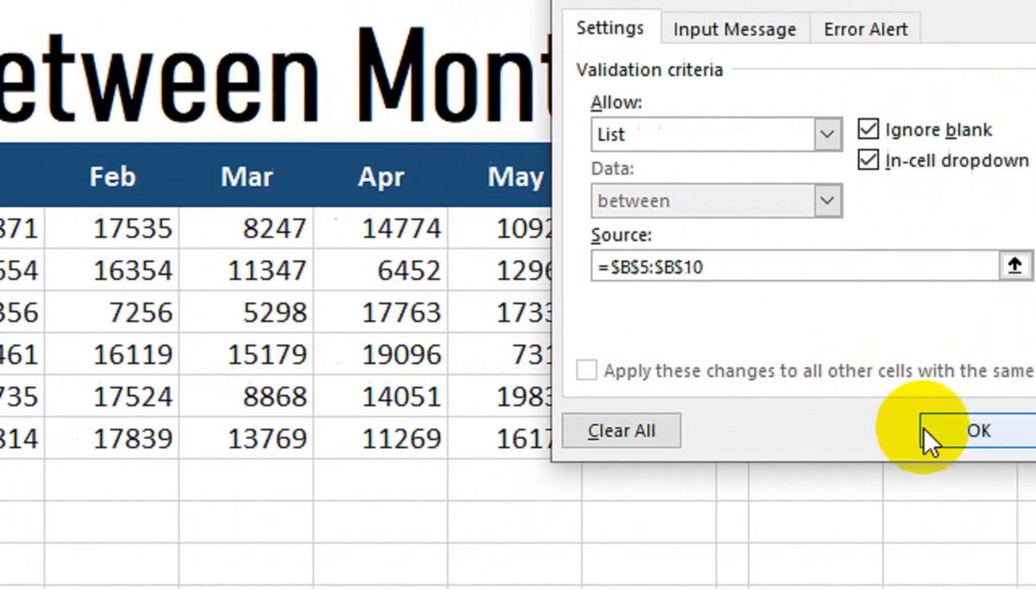
{"action": "left_click", "coordinate": [931, 439]}
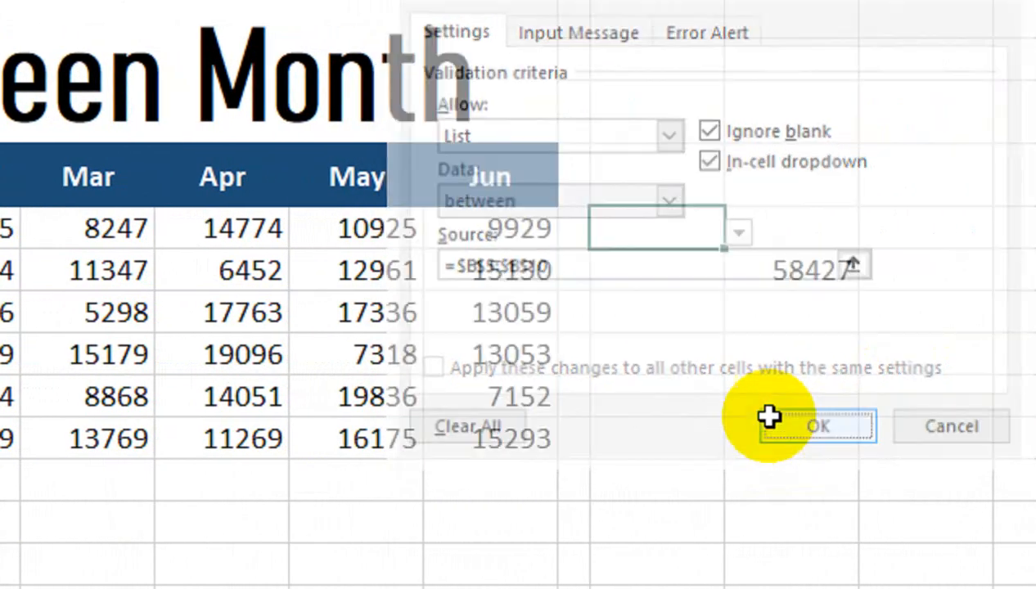
Try to copy the Name header from B4 to the cell above the drop-down
{"action": "left_click", "coordinate": [257, 188]}
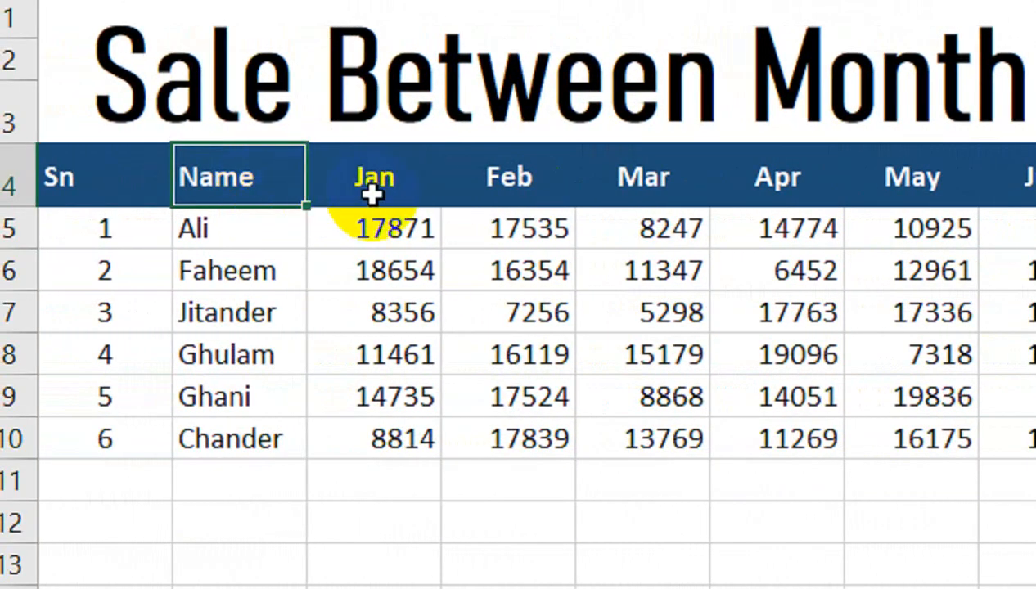
{"action": "key", "text": "ctrl+c"}
{"action": "left_click", "coordinate": [782, 194]}
{"action": "key", "text": "ctrl+v"}
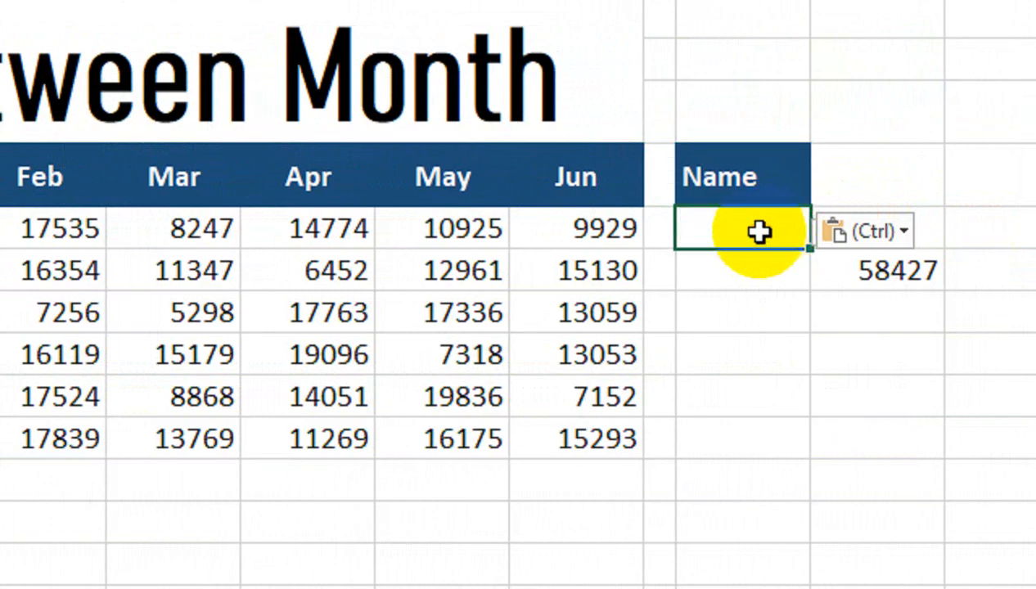
{"action": "left_click", "coordinate": [857, 187]}
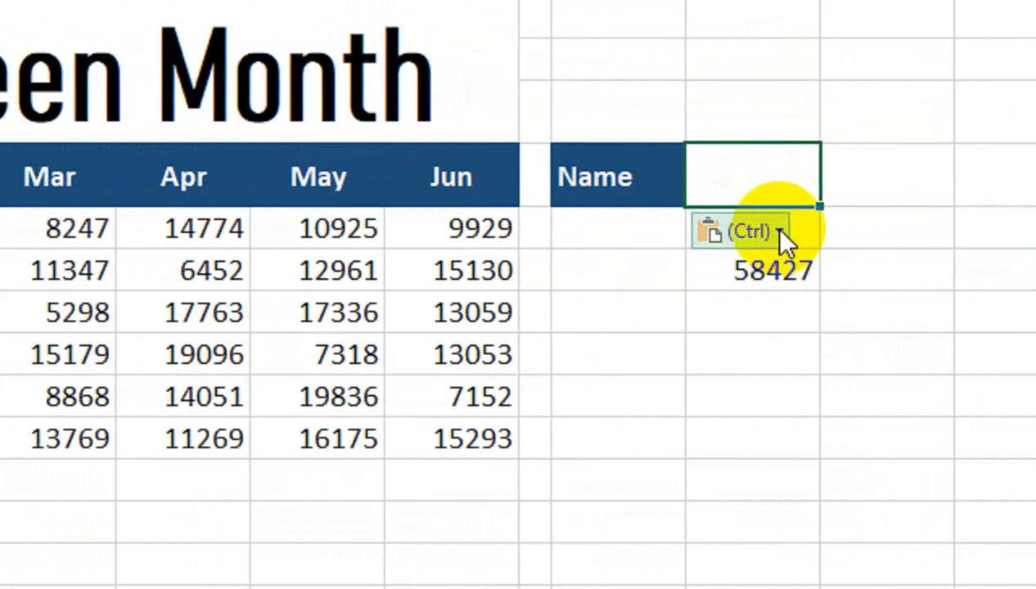
{"action": "left_click", "coordinate": [920, 229]}
{"action": "left_click", "coordinate": [702, 224]}
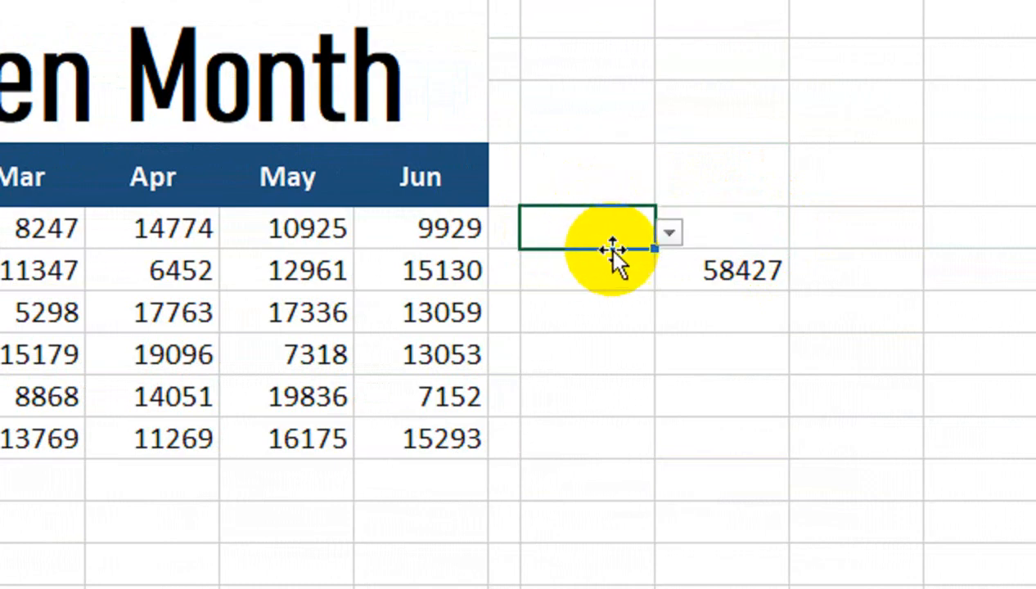
Copy the Name header from B4 into J4, above the drop-down cell
{"action": "left_click", "coordinate": [258, 175]}
{"action": "key", "text": "ctrl+c"}
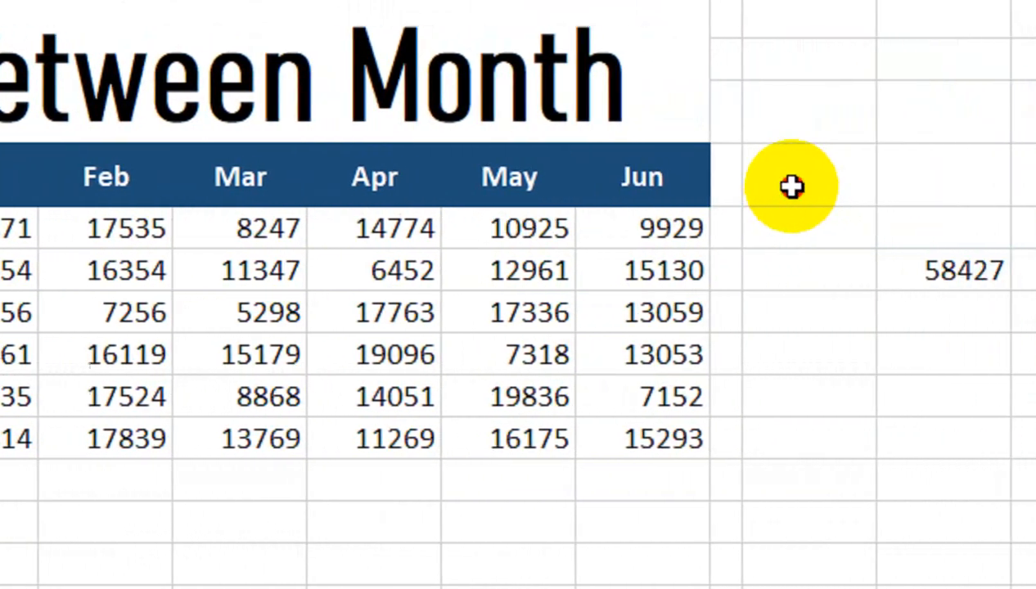
{"action": "left_click", "coordinate": [791, 188]}
{"action": "key", "text": "ctrl+v"}
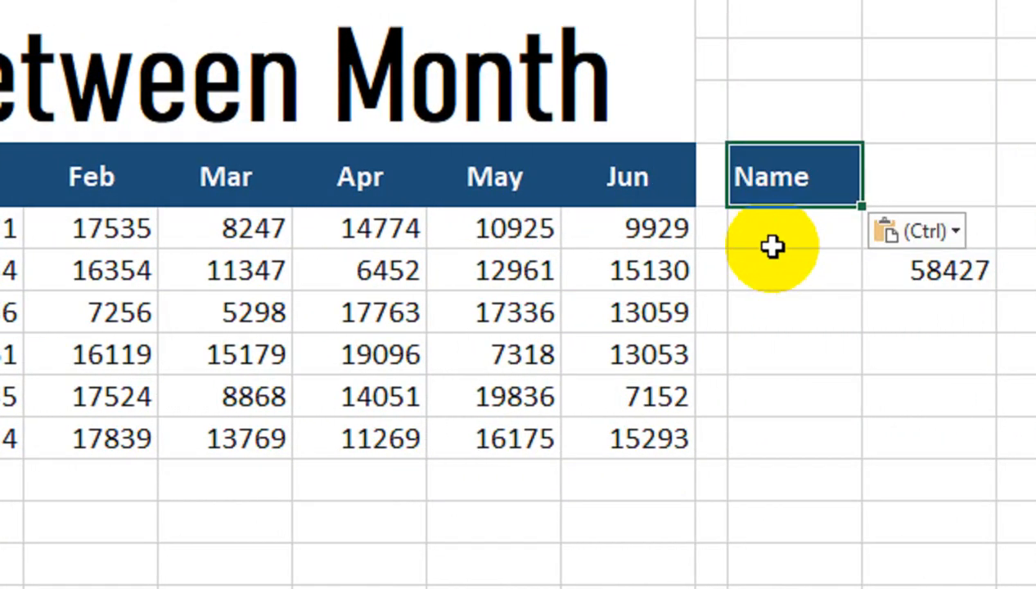
{"action": "left_click", "coordinate": [773, 242]}
{"action": "left_click", "coordinate": [880, 178]}
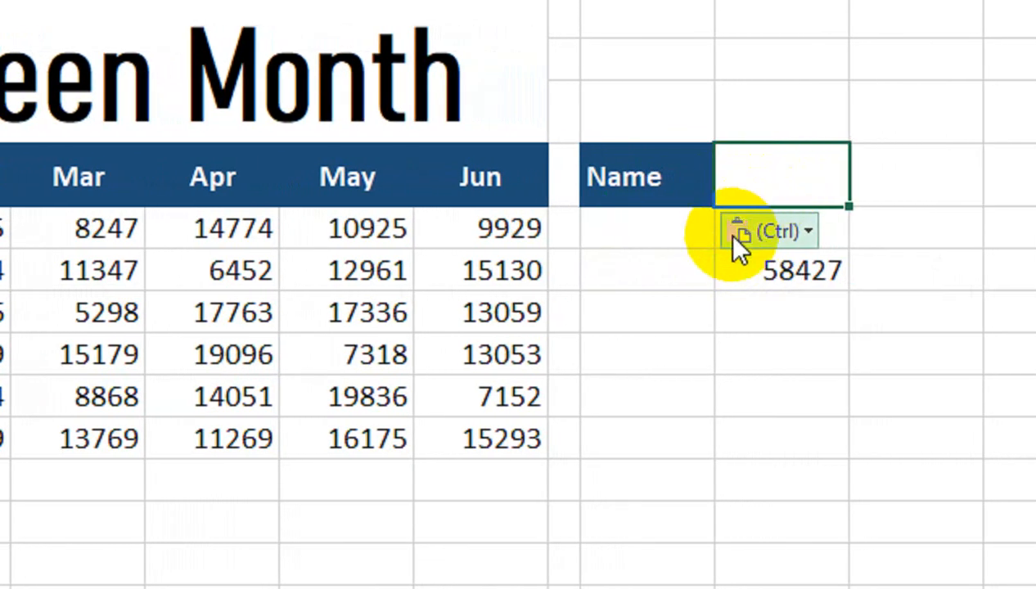
{"action": "left_click", "coordinate": [738, 386]}
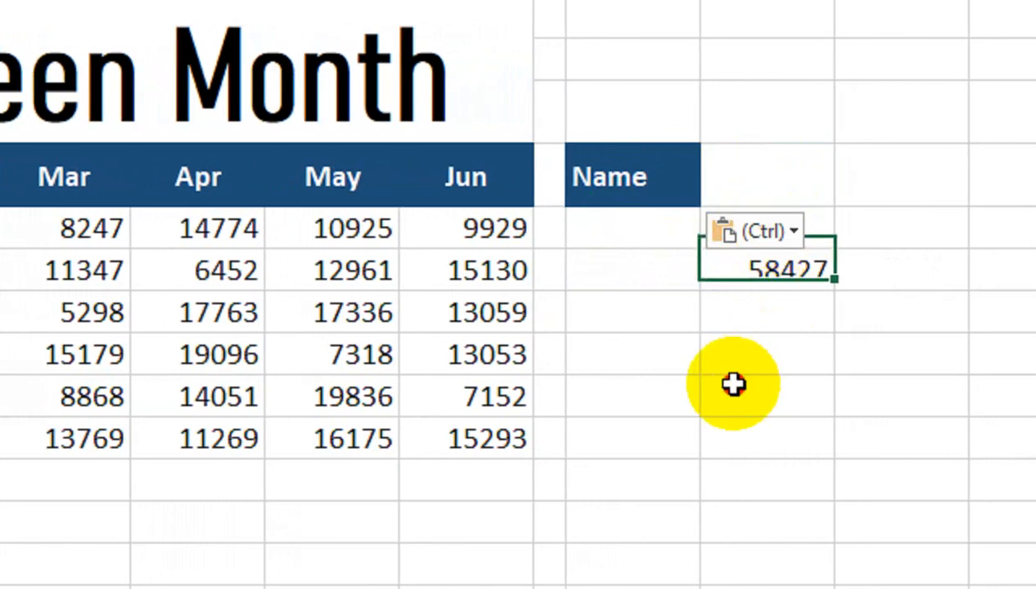
{"action": "type", "text": "S"}
{"action": "left_click", "coordinate": [777, 362]}
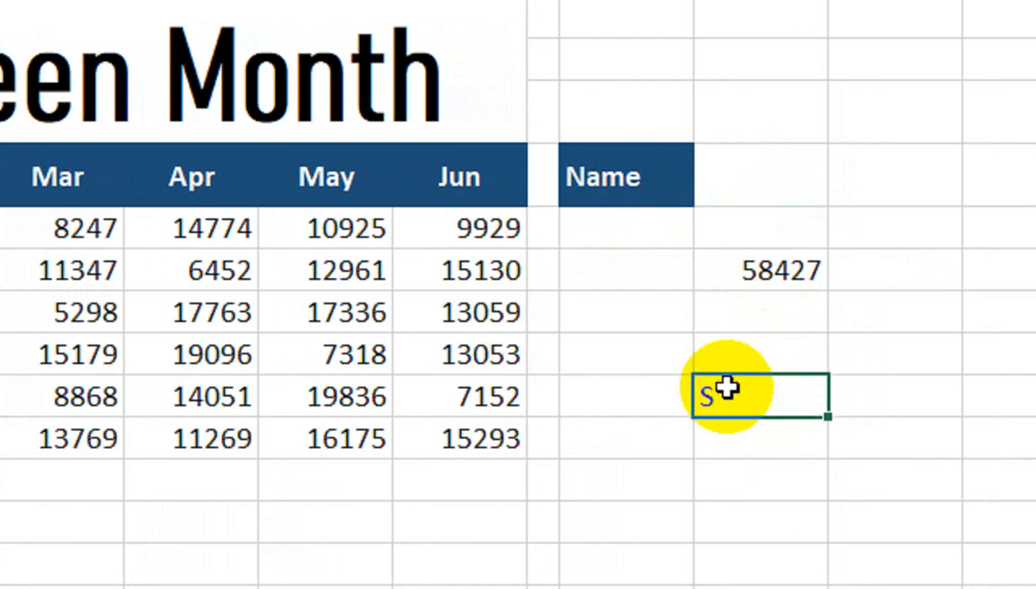
Choose the second person's name in the drop-down list of cell J5
{"action": "left_click", "coordinate": [670, 229]}
{"action": "left_click", "coordinate": [708, 234]}
{"action": "left_click", "coordinate": [623, 280]}
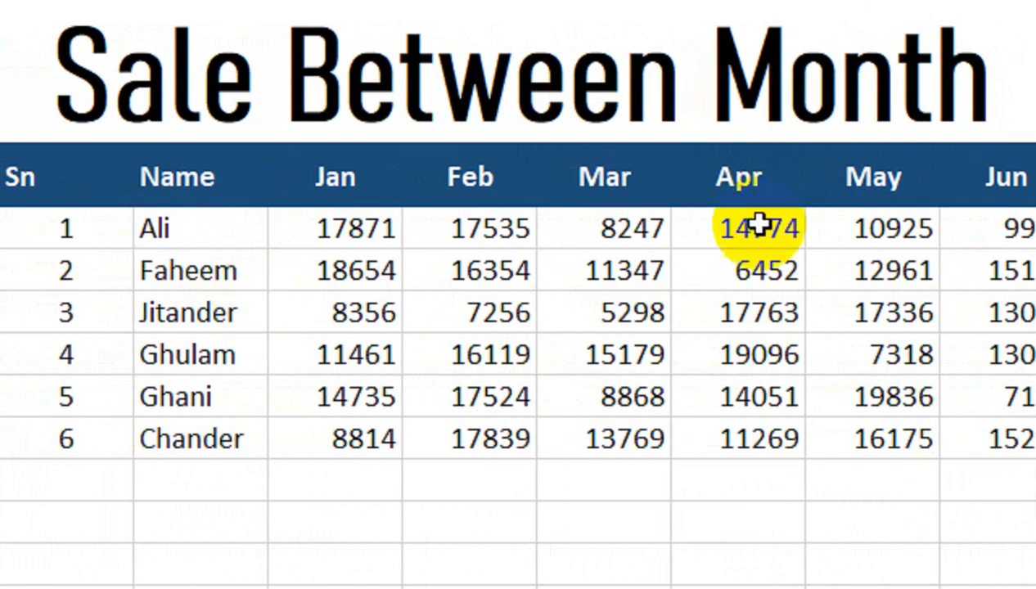
{"action": "double_click", "coordinate": [773, 269]}
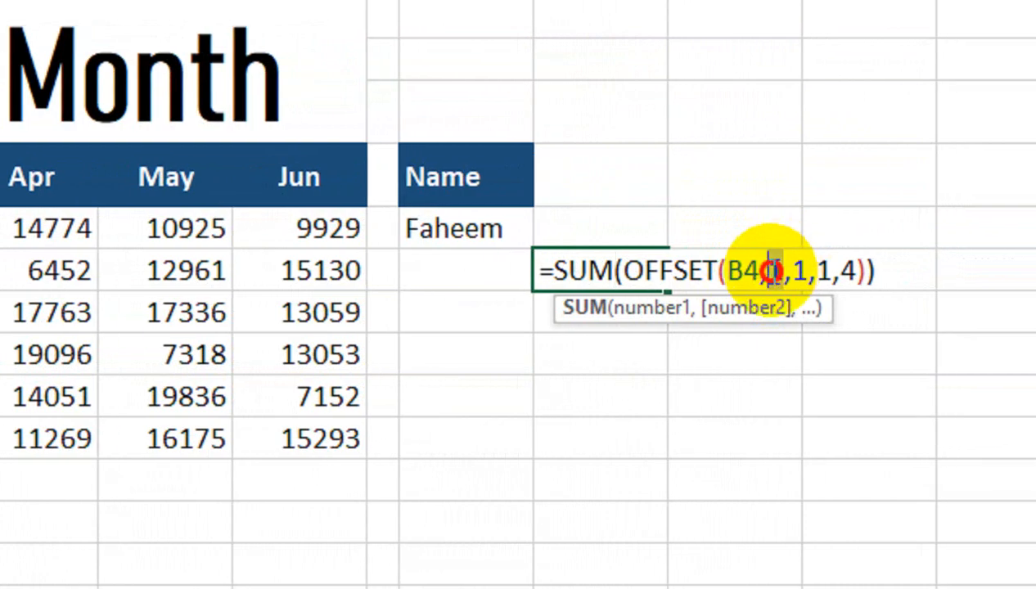
{"action": "left_click", "coordinate": [773, 270]}
{"action": "key", "text": "Return"}
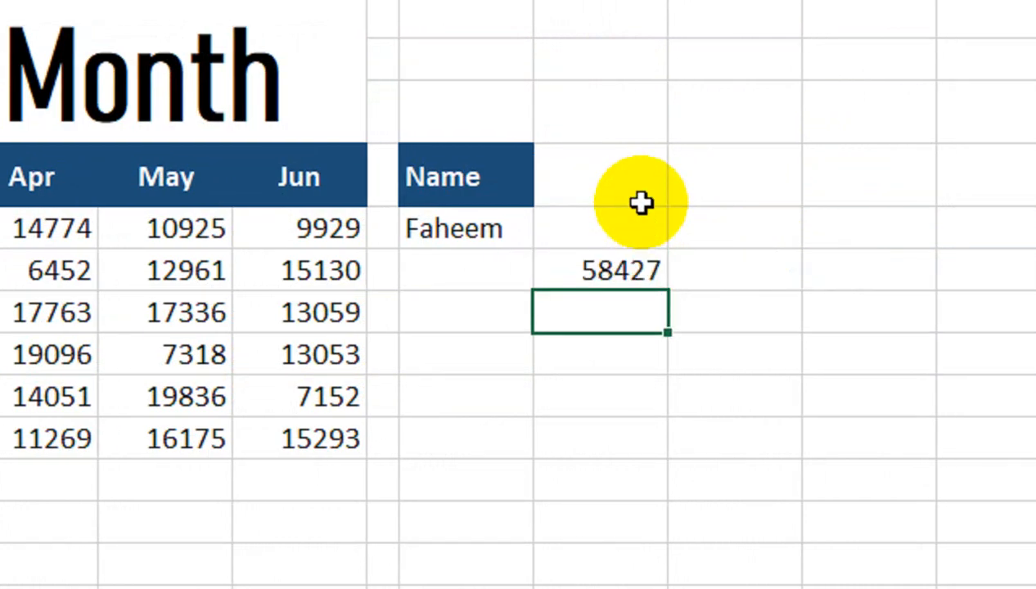
Enter =MATCH(J5,B5:B10,0) in cell K5 to find the selected name's position in the name list
{"action": "left_click", "coordinate": [641, 229]}
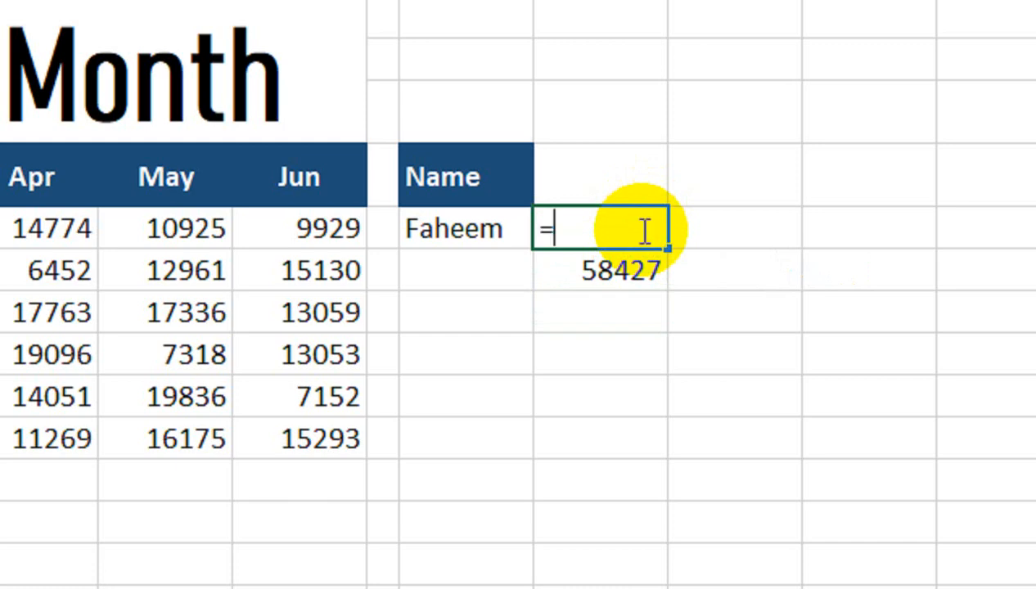
{"action": "type", "text": "=MATCH("}
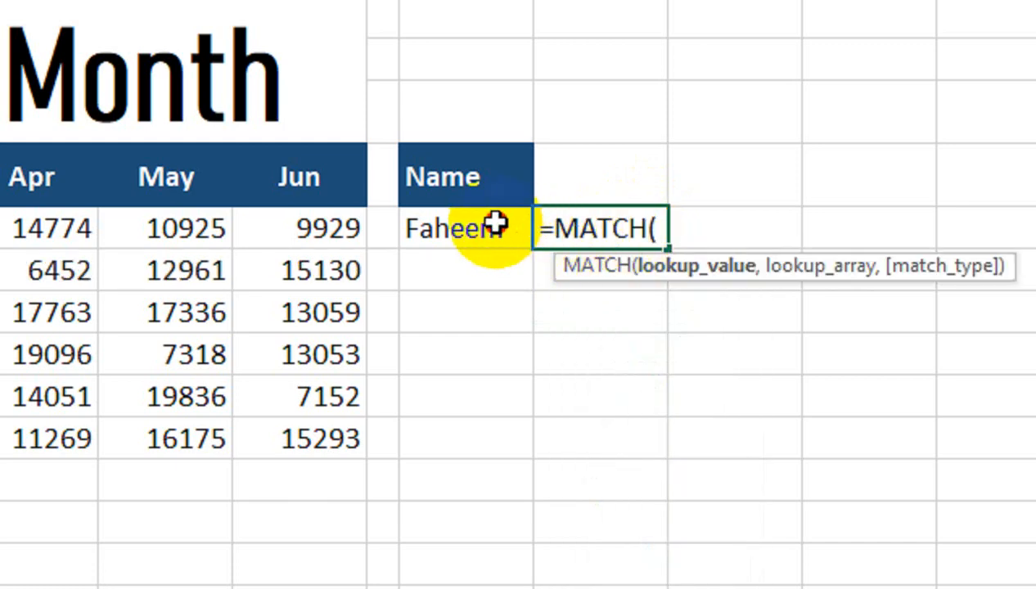
{"action": "left_click", "coordinate": [496, 228]}
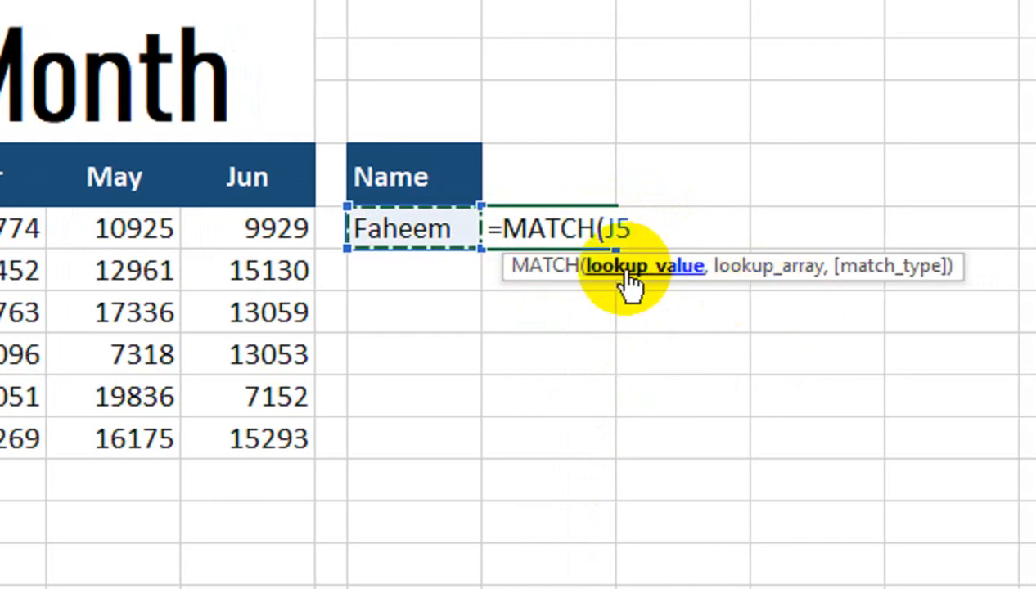
{"action": "type", "text": ","}
{"action": "left_click_drag", "start_coordinate": [257, 246], "coordinate": [270, 439]}
{"action": "type", "text": ","}
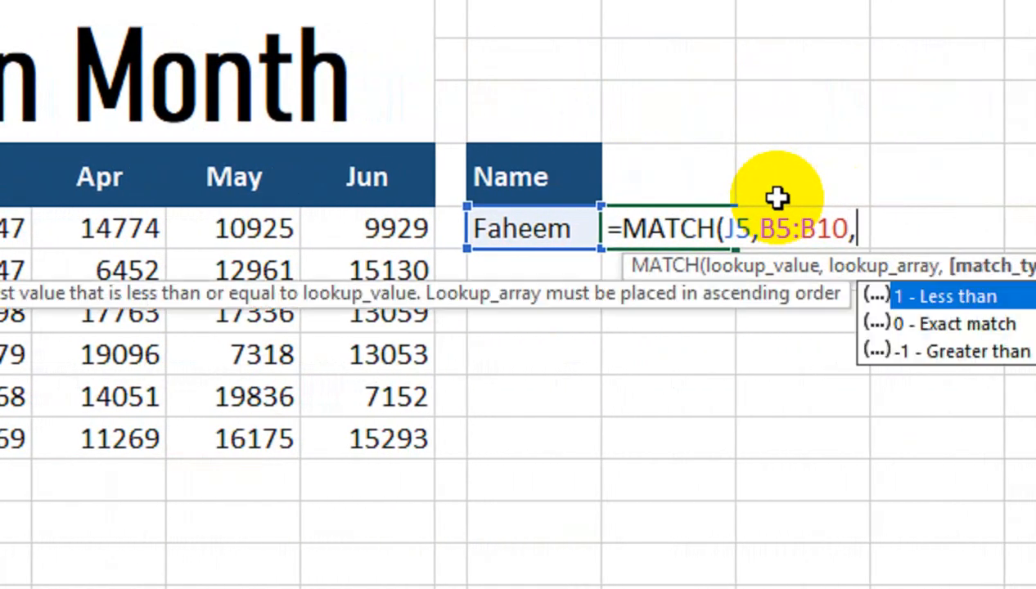
{"action": "type", "text": "0)"}
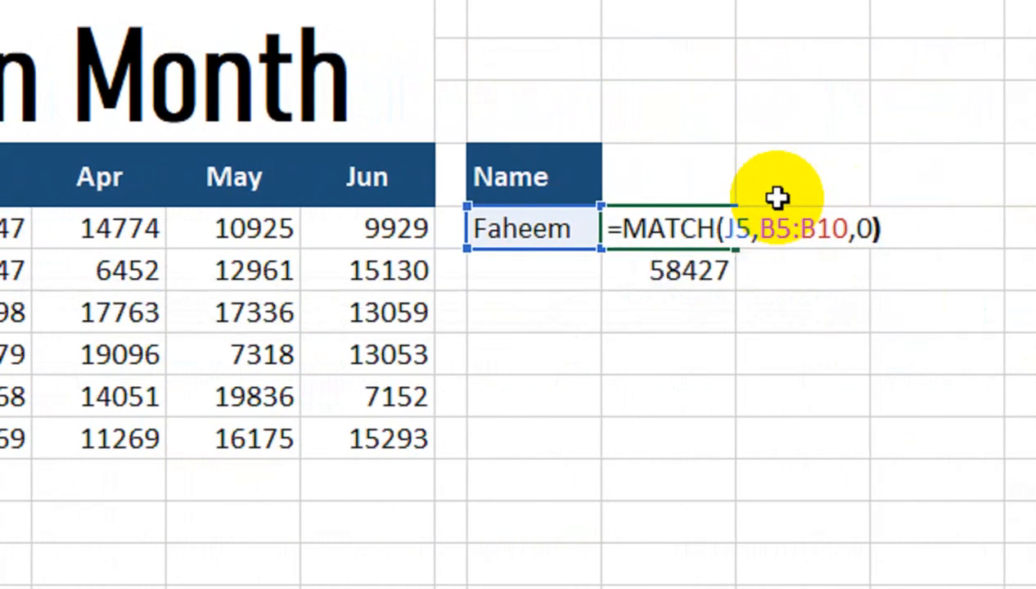
{"action": "key", "text": "Return"}
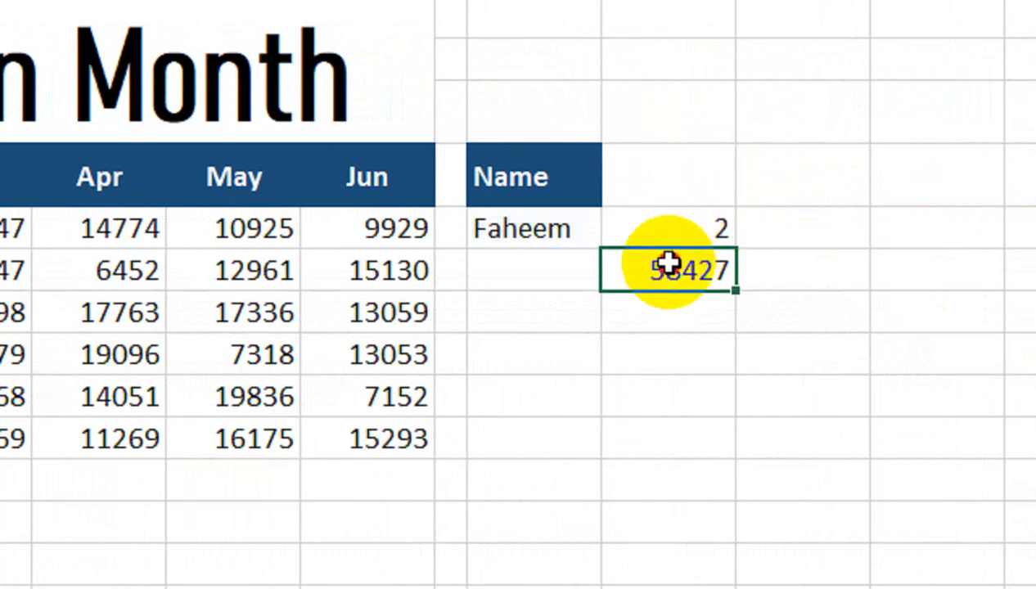
Replace the rows argument of the OFFSET formula in K6 with a reference to the MATCH result in K5
{"action": "left_click", "coordinate": [550, 223]}
{"action": "double_click", "coordinate": [686, 258]}
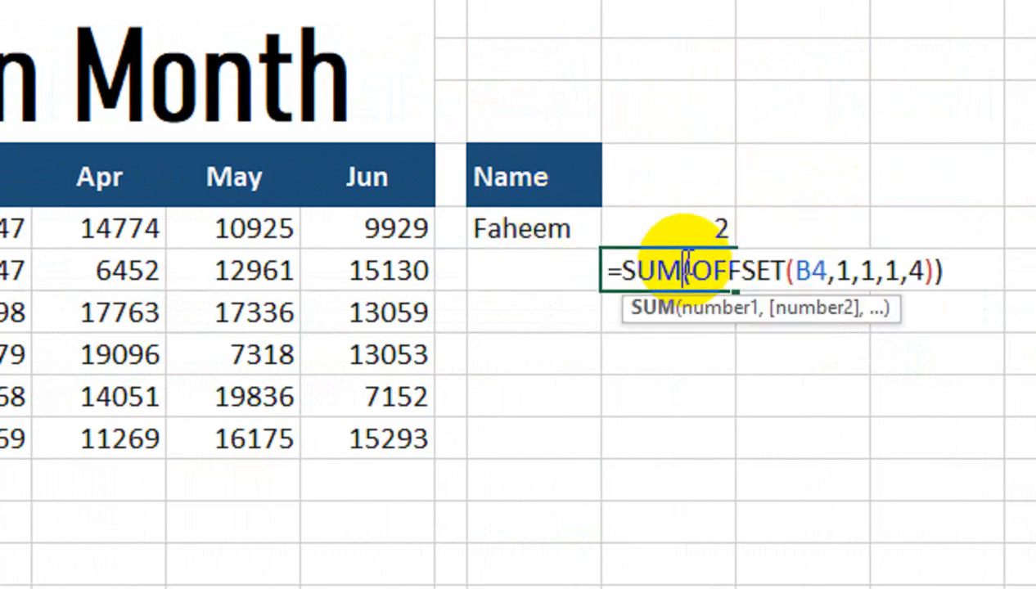
{"action": "double_click", "coordinate": [784, 268]}
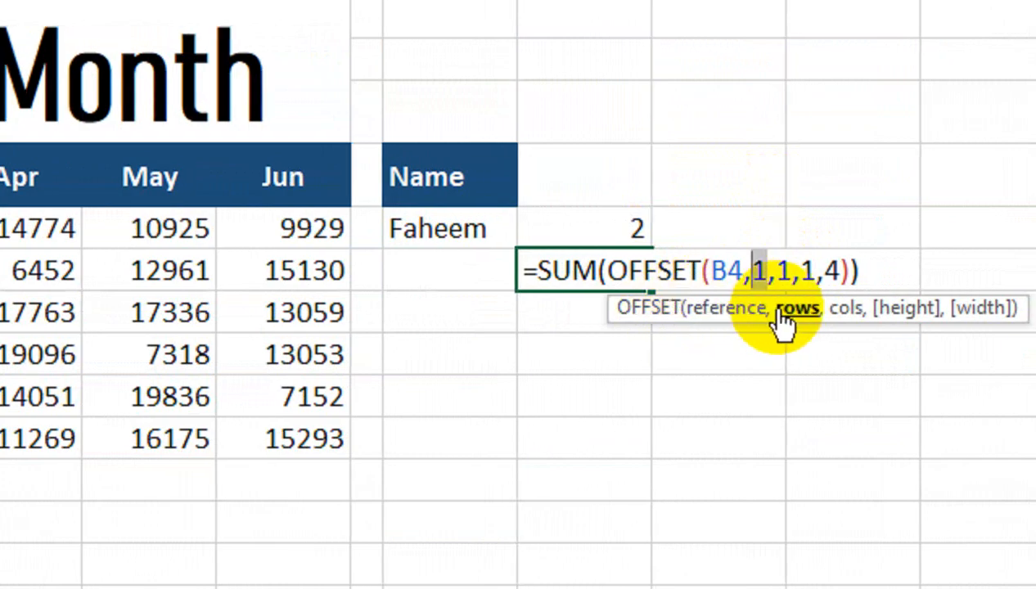
{"action": "left_click", "coordinate": [637, 234]}
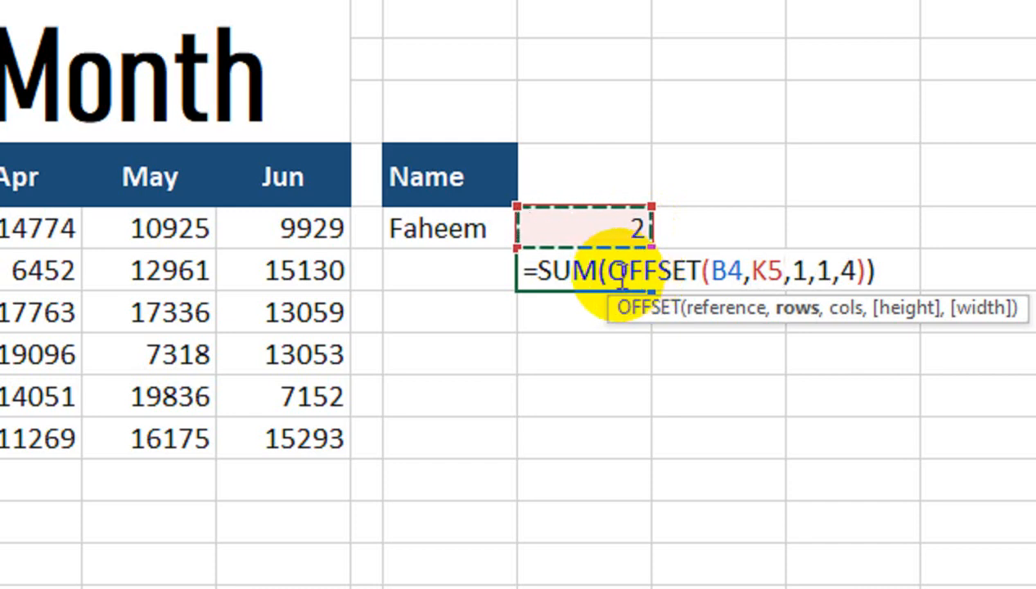
{"action": "key", "text": "Return"}
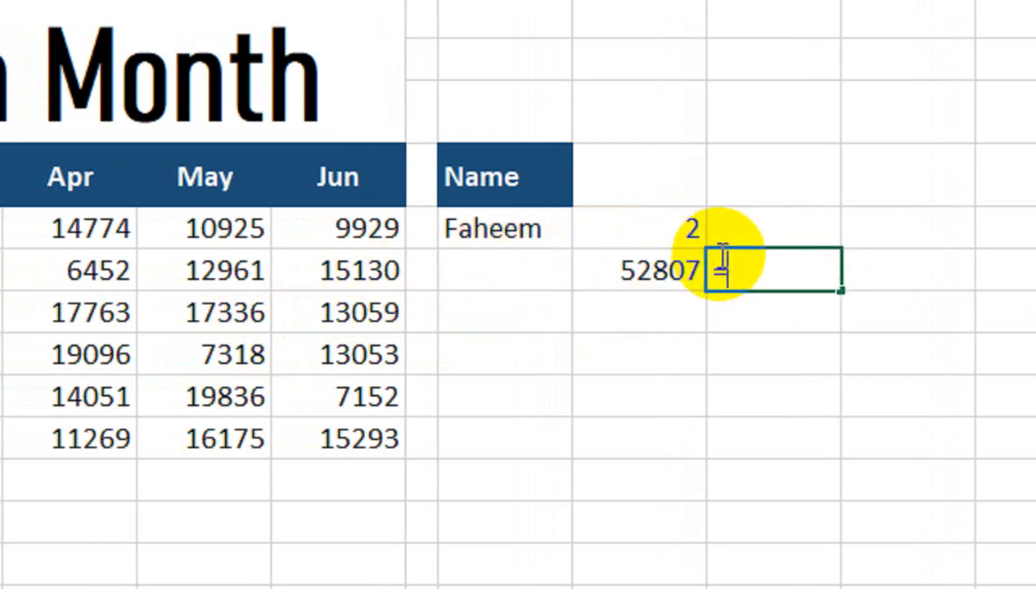
Enter the check total =SUM(C6:F6) in L6 and compare it with the OFFSET total in K6
{"action": "type", "text": "SUM("}
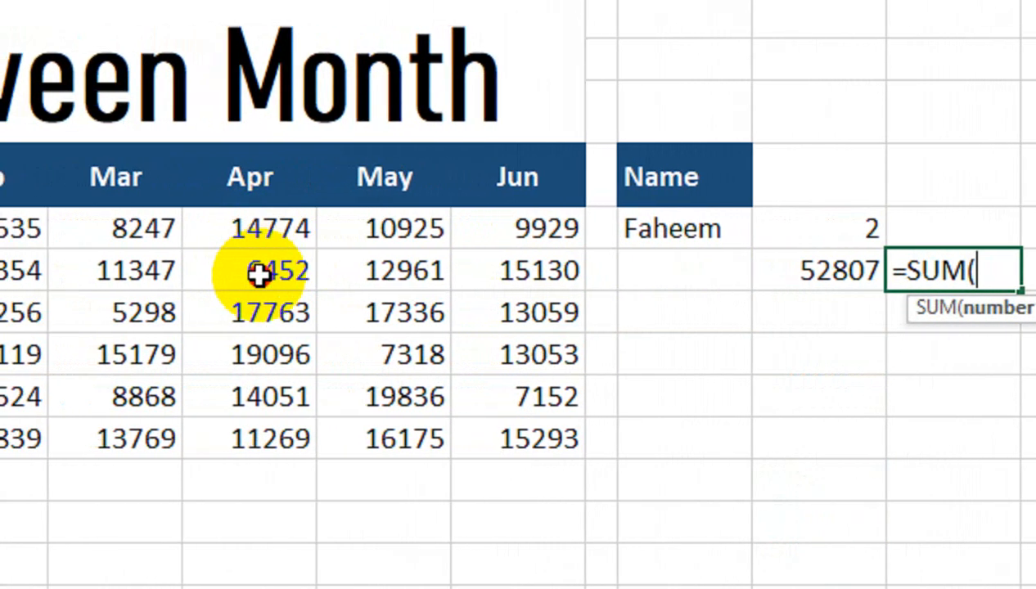
{"action": "mouse_move", "coordinate": [259, 275]}
{"action": "left_mouse_down"}
{"action": "mouse_move", "coordinate": [196, 273]}
{"action": "mouse_move", "coordinate": [250, 287]}
{"action": "left_mouse_up"}
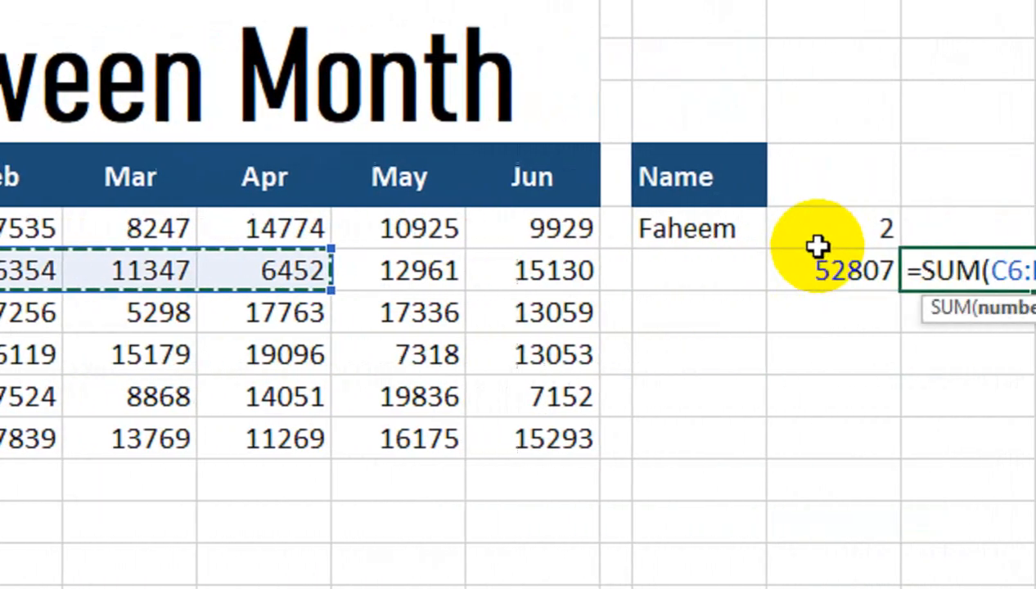
{"action": "key", "text": "Return"}
{"action": "left_click", "coordinate": [822, 283]}
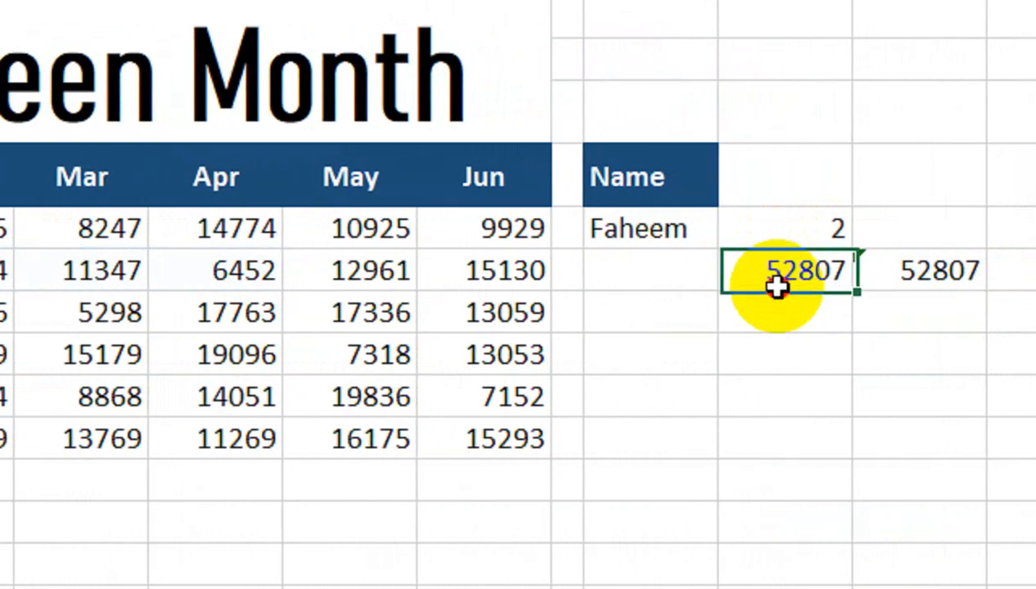
{"action": "left_click", "coordinate": [875, 273]}
{"action": "left_click", "coordinate": [787, 261]}
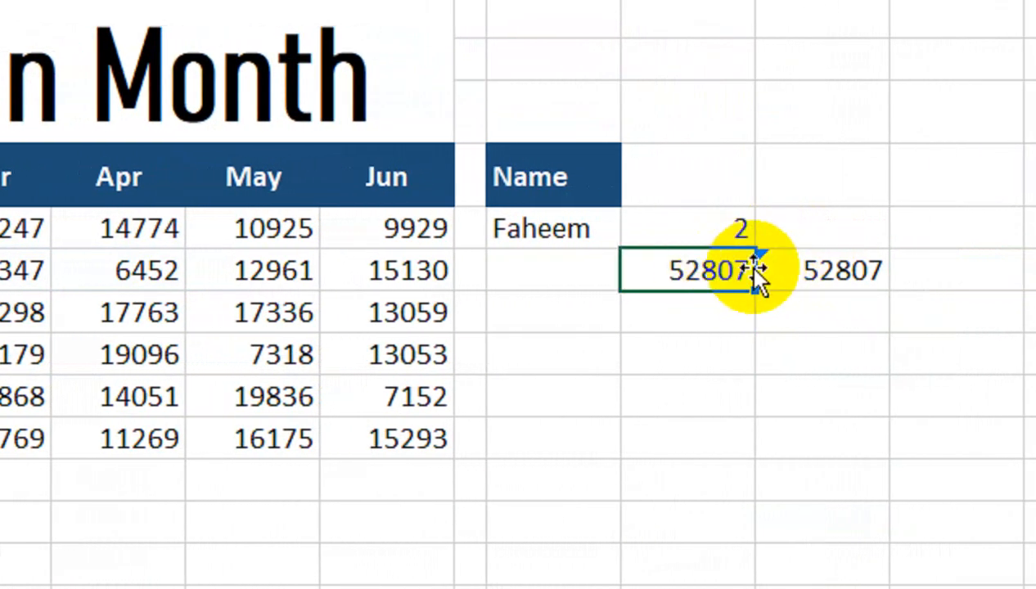
{"action": "left_click", "coordinate": [851, 270]}
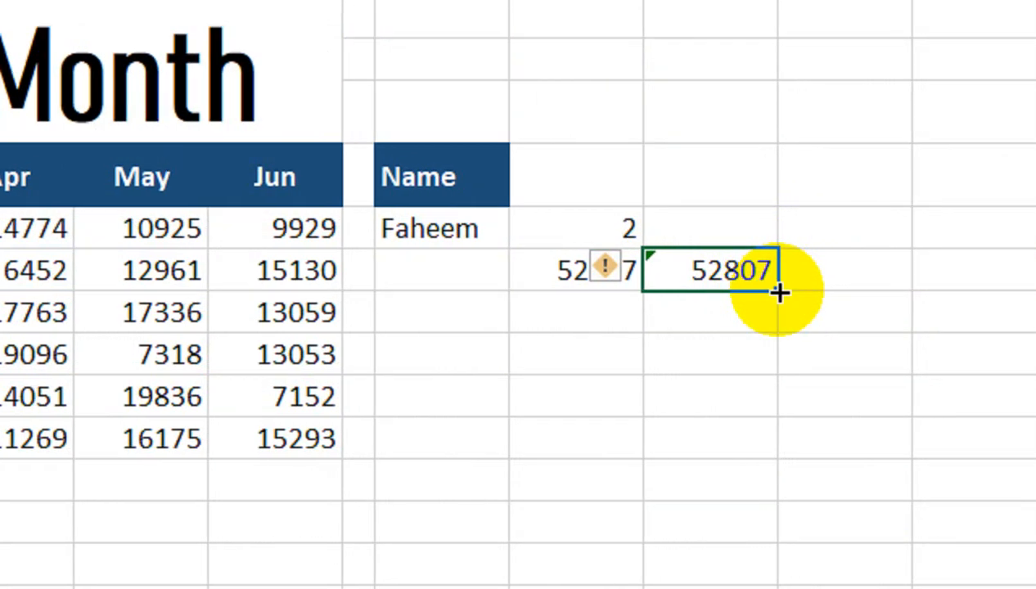
Fill the check SUM formula from L6 up into L5 to total the first person's January to April sales
{"action": "left_click_drag", "start_coordinate": [779, 292], "coordinate": [777, 196]}
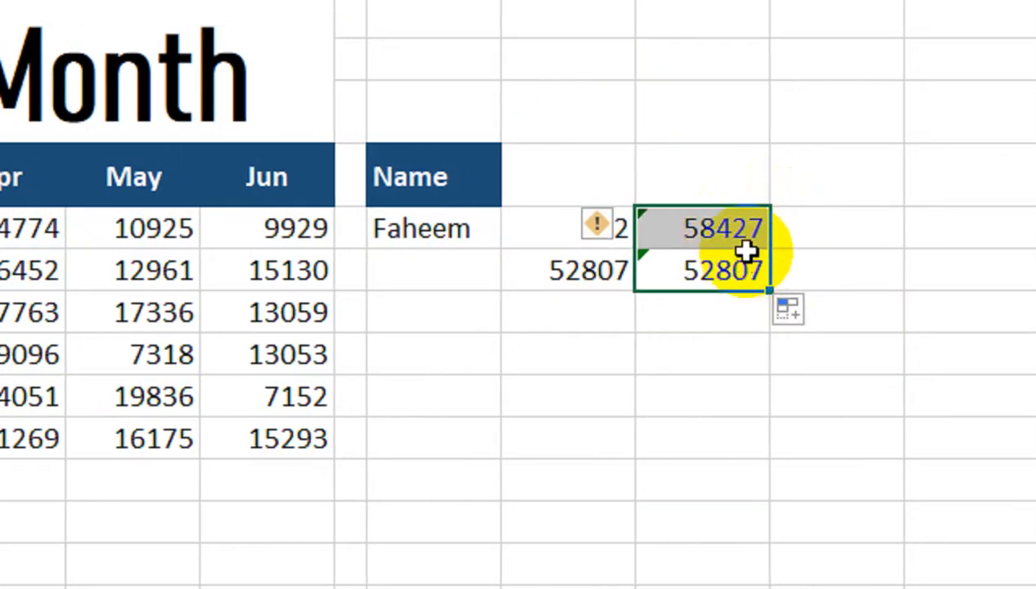
{"action": "left_click", "coordinate": [735, 229]}
Choose the first person's name in the J5 drop-down and compare the K6 total with the check in L5
{"action": "left_click", "coordinate": [511, 225]}
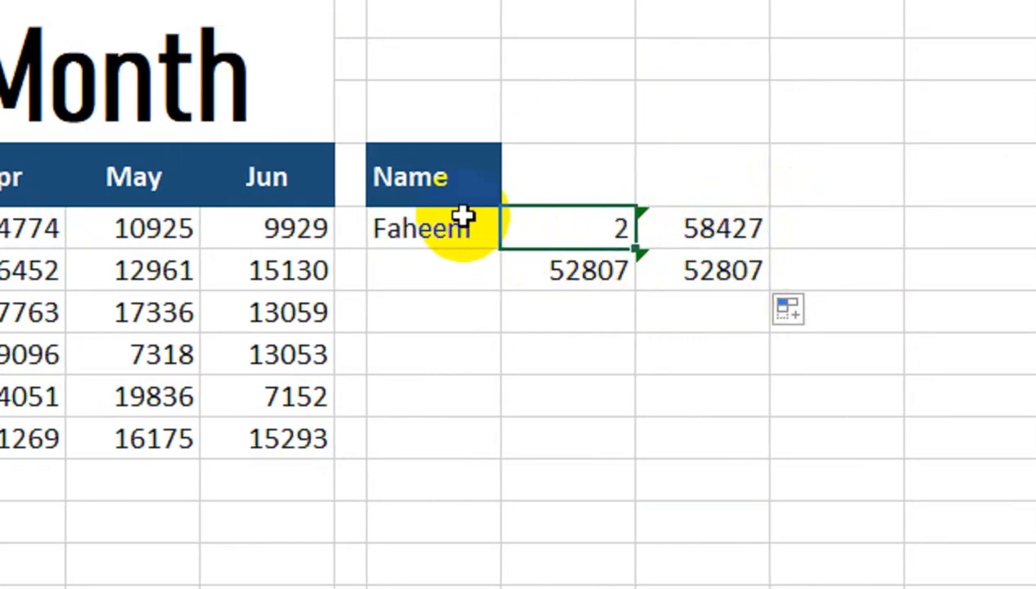
{"action": "left_click", "coordinate": [464, 215]}
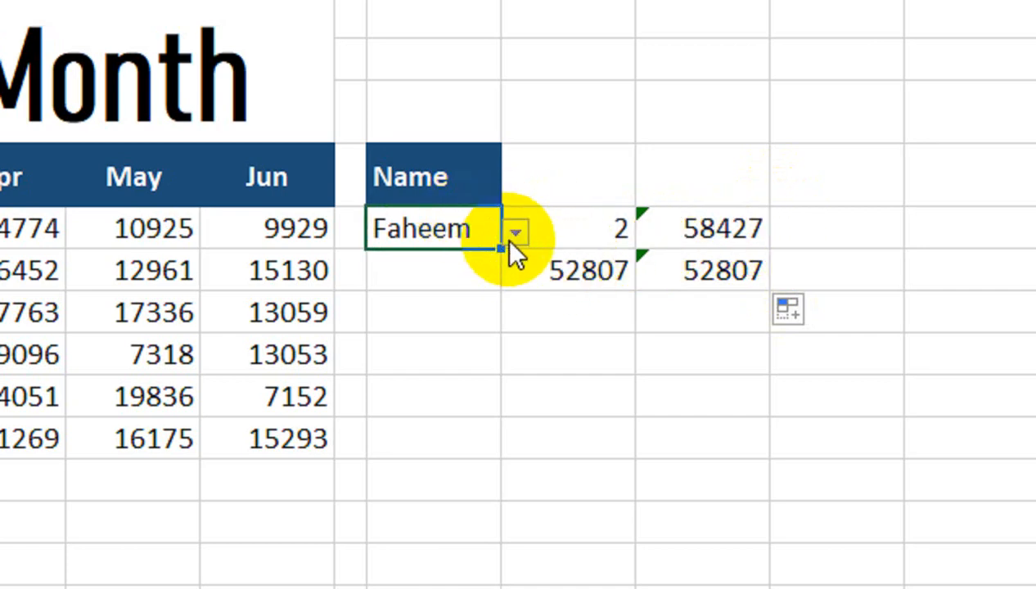
{"action": "left_click", "coordinate": [511, 240]}
{"action": "left_click", "coordinate": [502, 264]}
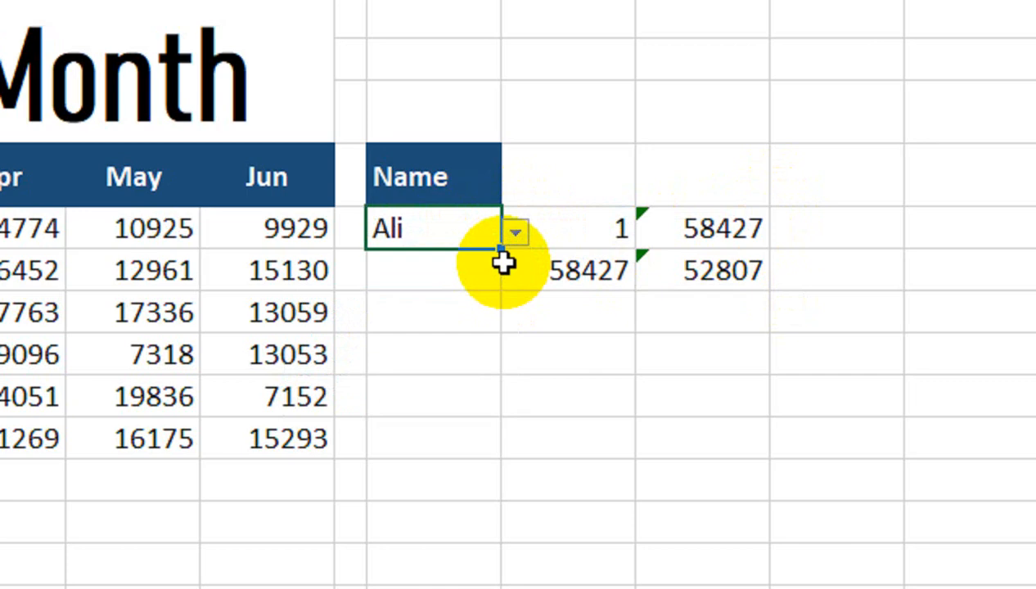
{"action": "left_click", "coordinate": [694, 226]}
Clear the two check totals from L6 and L5
{"action": "left_click", "coordinate": [715, 278]}
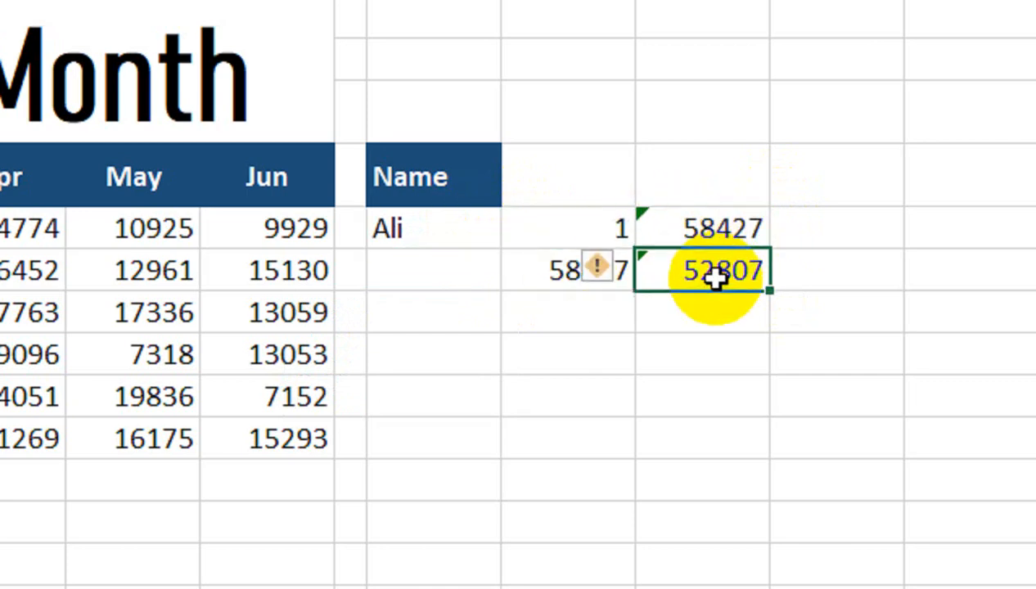
{"action": "key", "text": "Delete"}
{"action": "left_click", "coordinate": [706, 221]}
{"action": "key", "text": "Delete"}
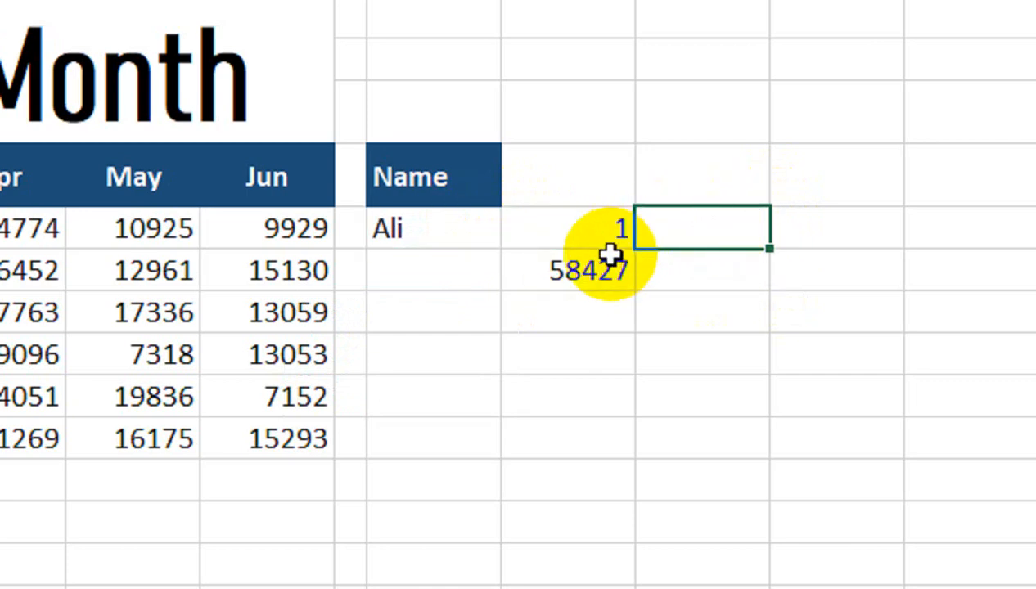
Choose the fourth person's name in the drop-down list of cell J5
{"action": "left_click", "coordinate": [483, 217]}
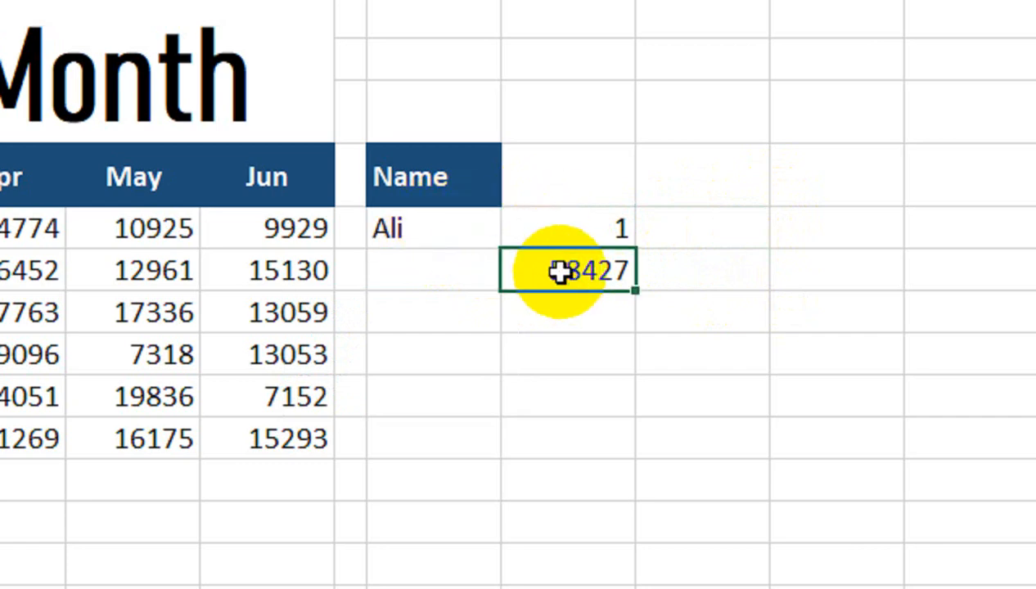
{"action": "left_click", "coordinate": [469, 231]}
{"action": "left_click", "coordinate": [504, 237]}
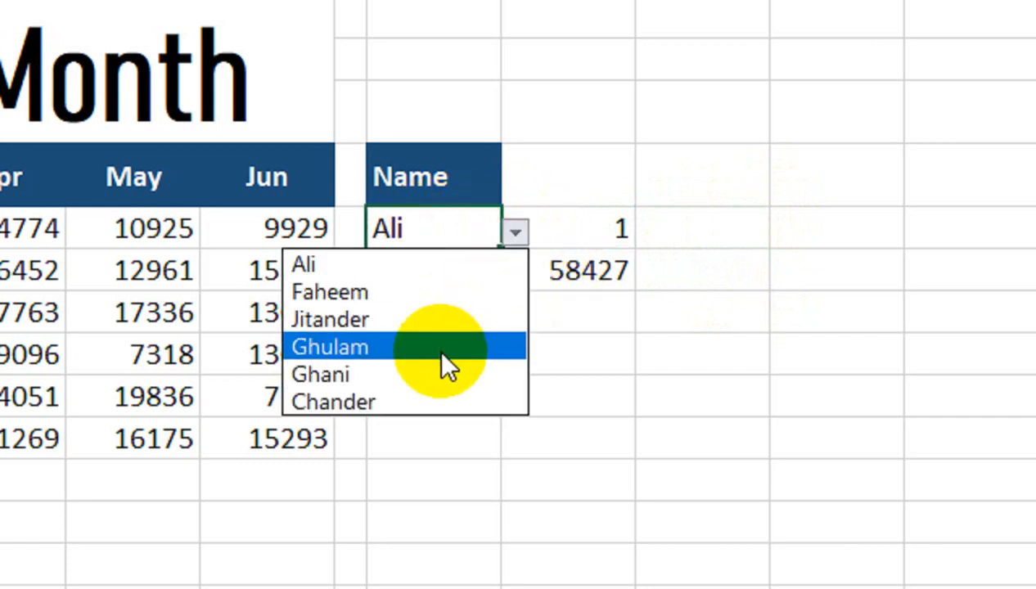
{"action": "left_click", "coordinate": [443, 352]}
Check the K6 formula against a temporary =SUM(C8:F8) in K7, and clear that check cell
{"action": "double_click", "coordinate": [563, 280]}
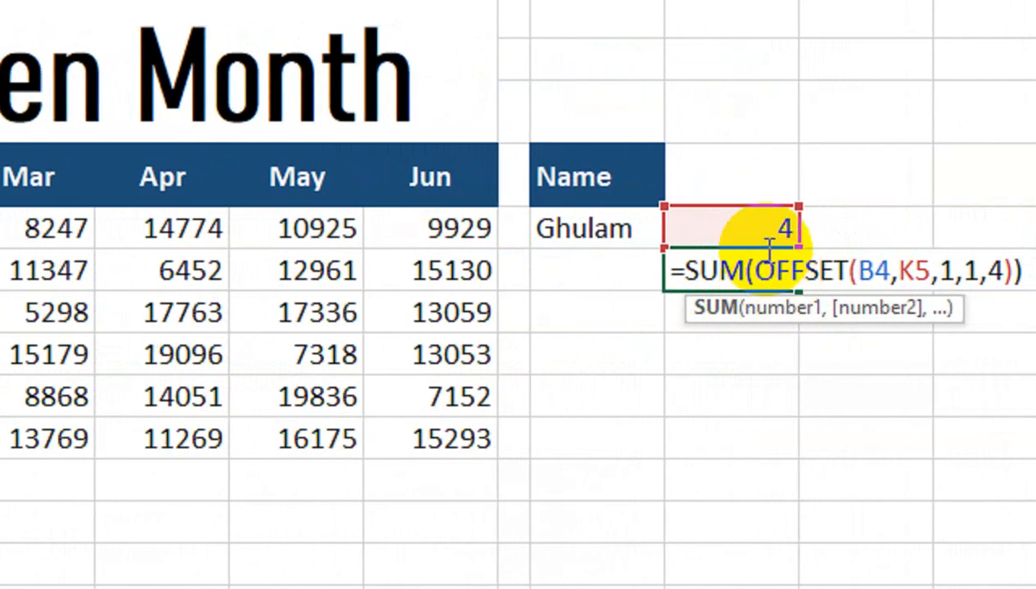
{"action": "key", "text": "Return"}
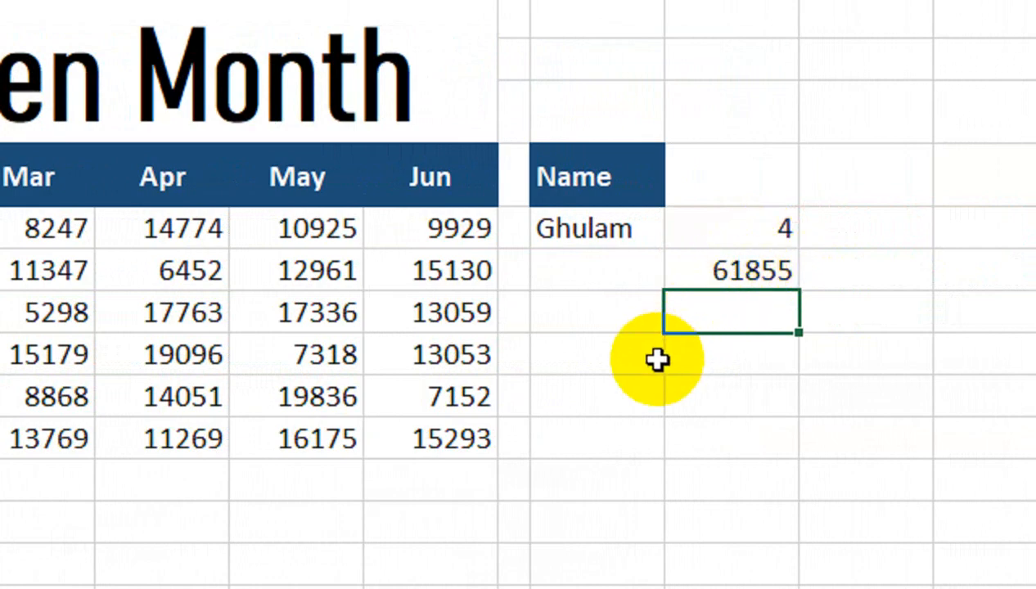
{"action": "type", "text": "=SUM("}
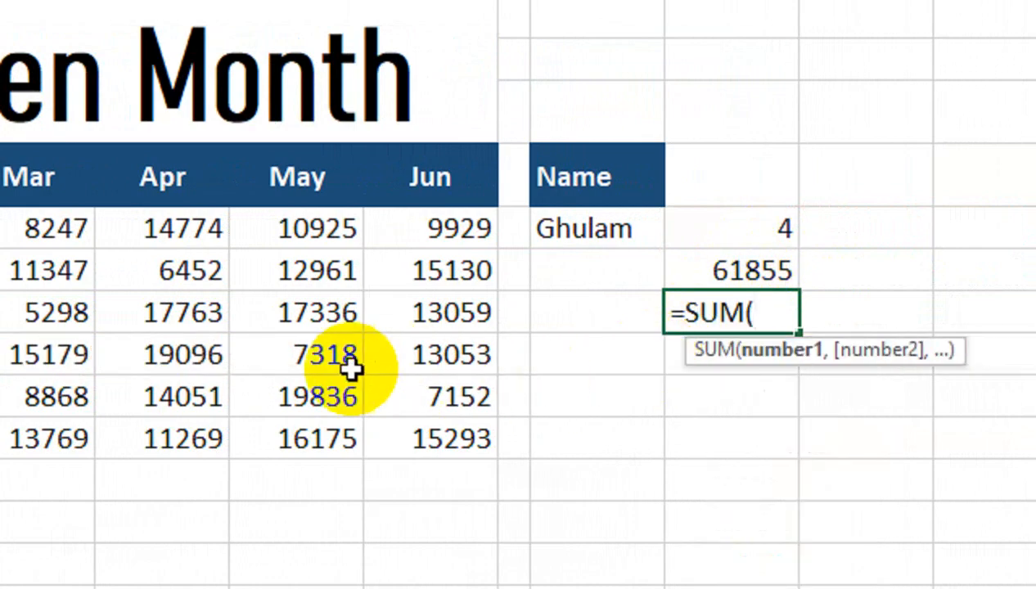
{"action": "left_click_drag", "start_coordinate": [28, 354], "coordinate": [465, 354]}
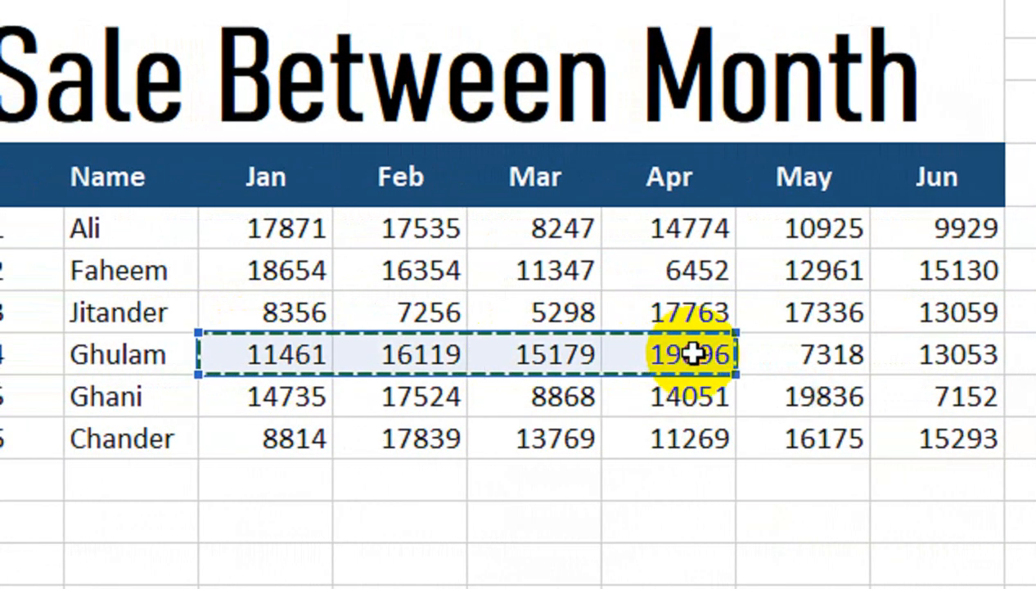
{"action": "key", "text": "Return"}
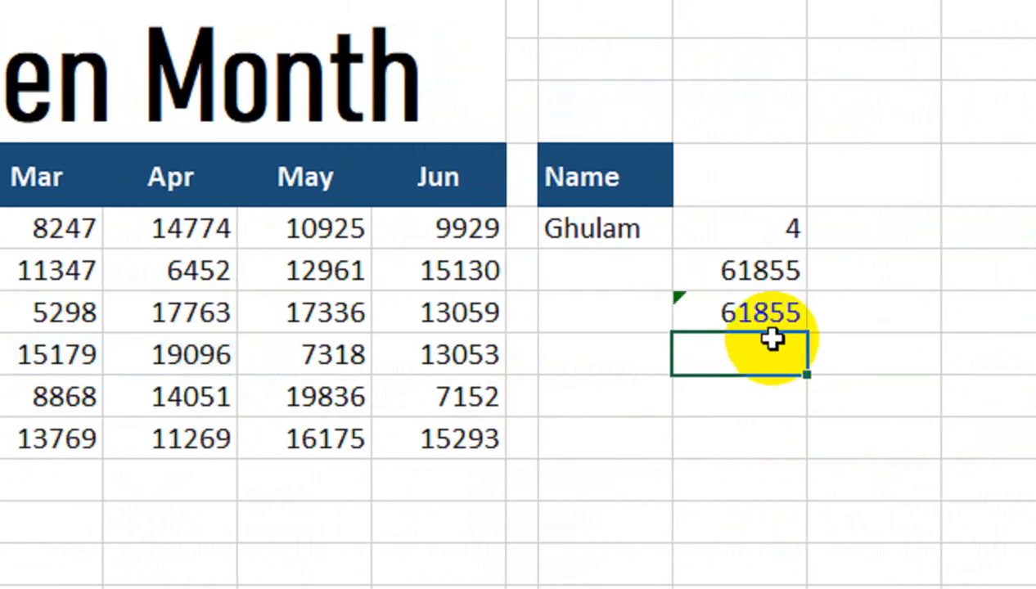
{"action": "left_click", "coordinate": [778, 317]}
{"action": "key", "text": "Delete"}
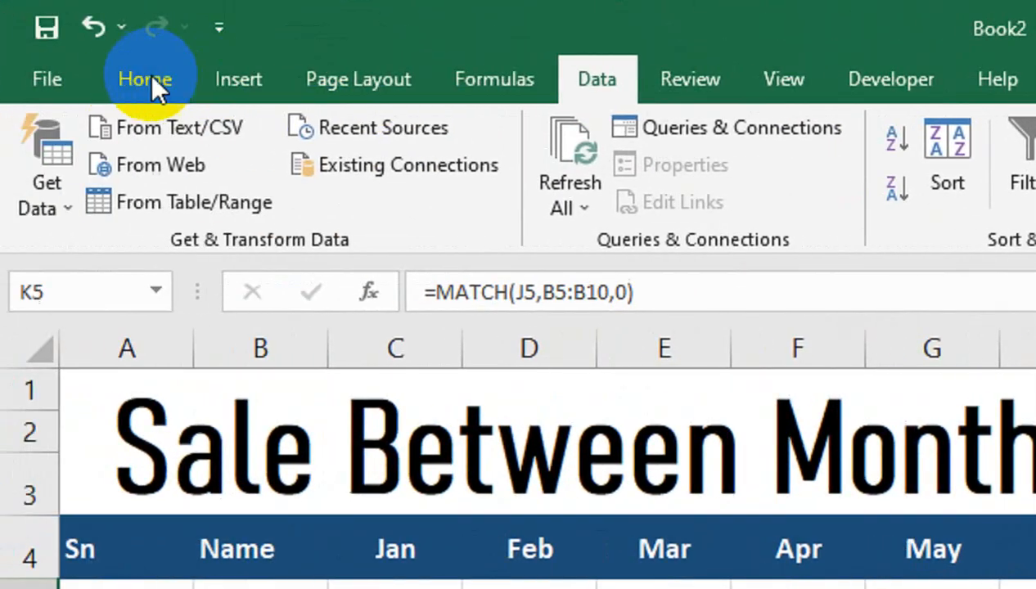
Hide the MATCH result in K5 by setting its font colour to white
{"action": "left_click", "coordinate": [145, 78]}
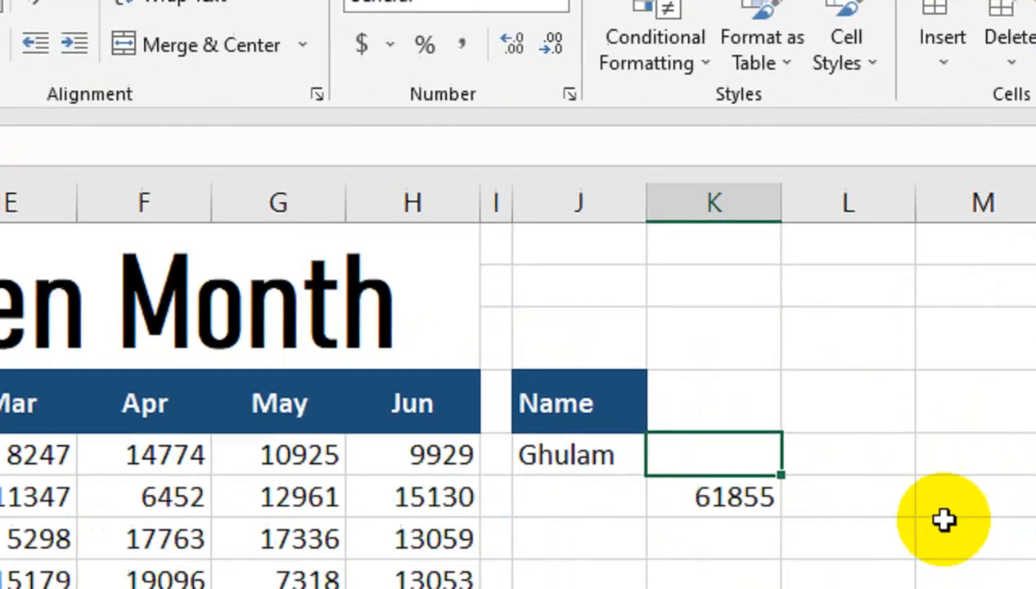
{"action": "left_click", "coordinate": [946, 520]}
{"action": "left_click", "coordinate": [429, 400]}
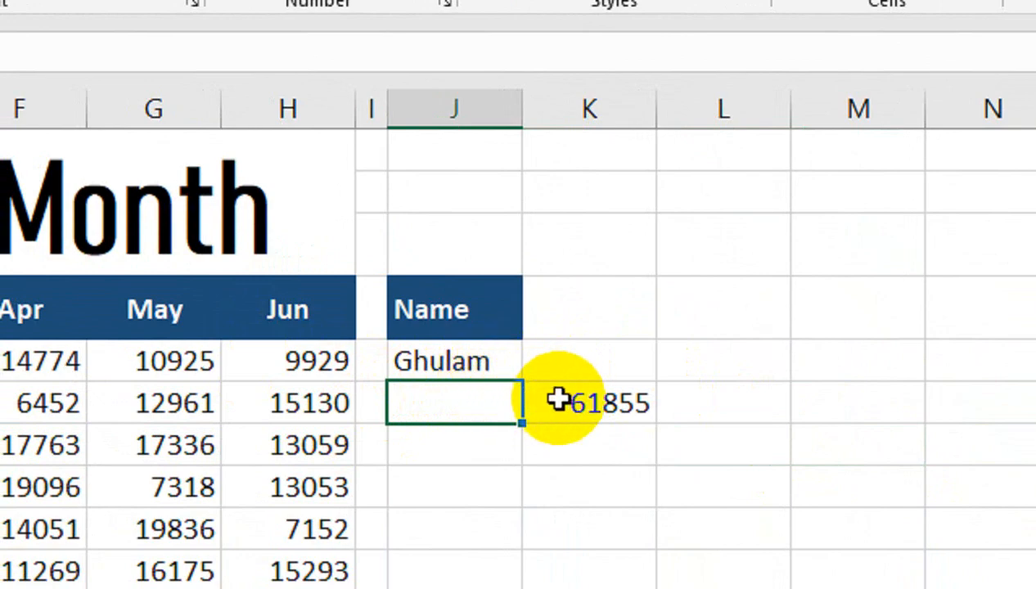
{"action": "left_click", "coordinate": [604, 443]}
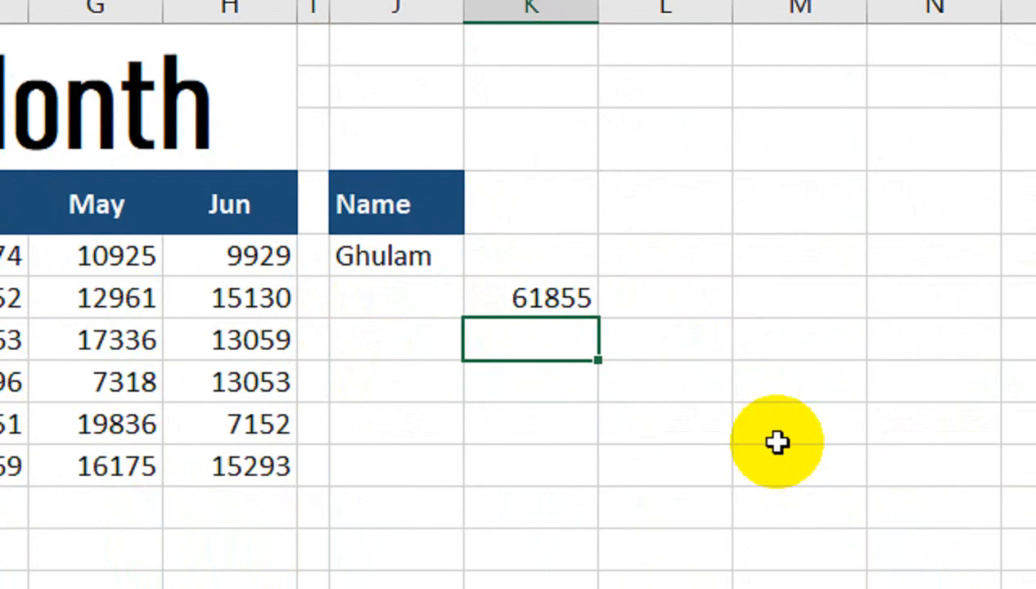
Review the arguments of the SUM and OFFSET formula in K6
{"action": "left_click", "coordinate": [549, 303]}
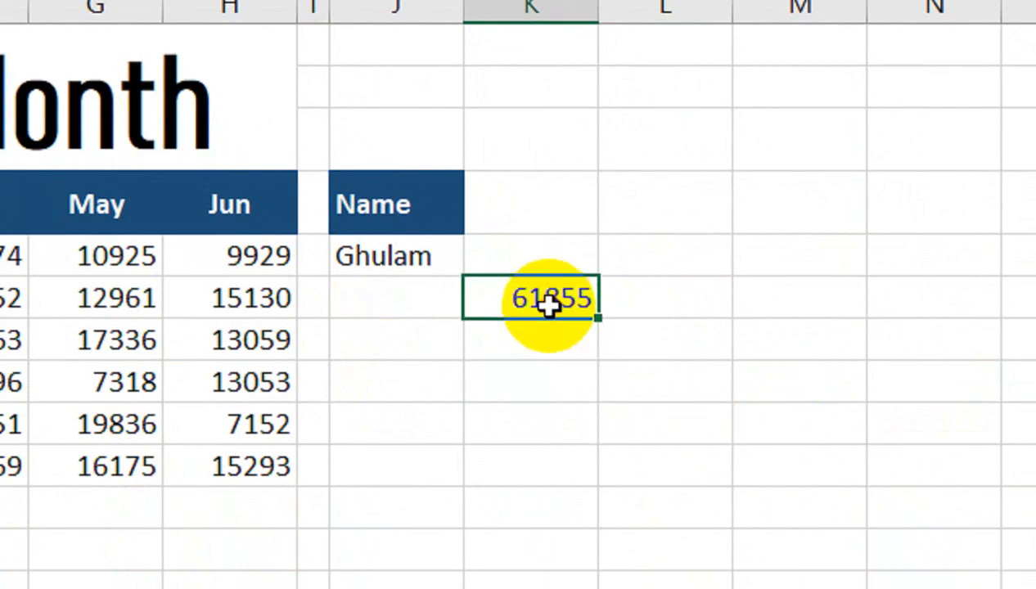
{"action": "double_click", "coordinate": [548, 302]}
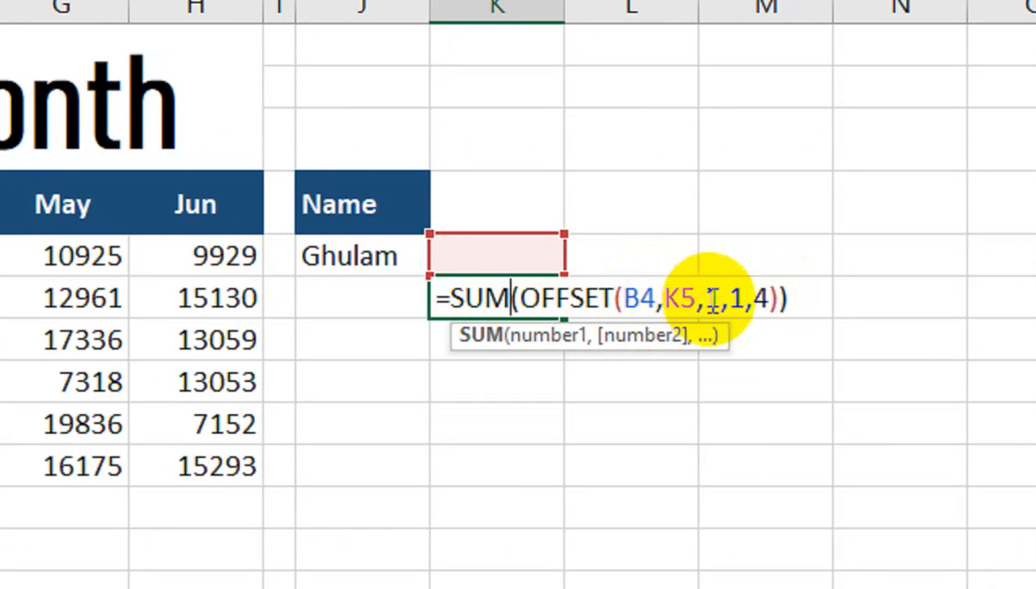
{"action": "key", "text": "Return"}
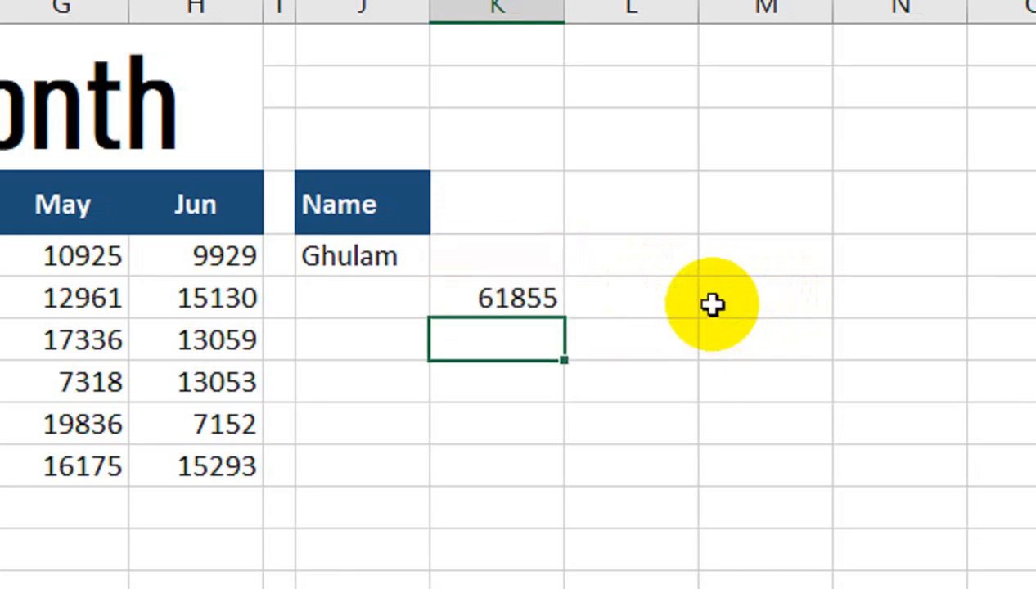
Enter the headers FIRST MONTH in K3 and SECOND MONTH in L3
{"action": "left_click", "coordinate": [469, 136]}
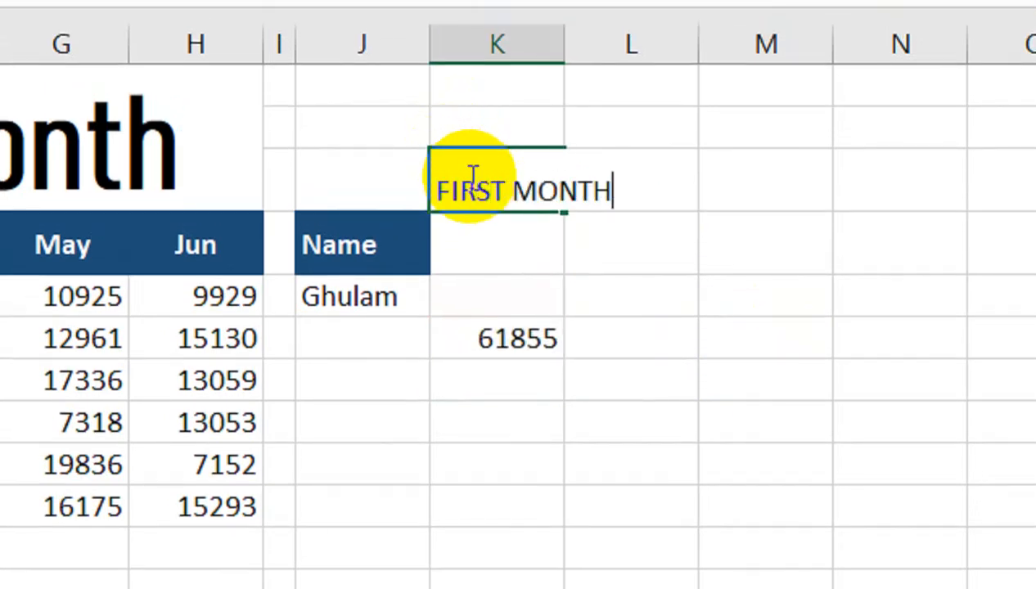
{"action": "key", "text": "Tab"}
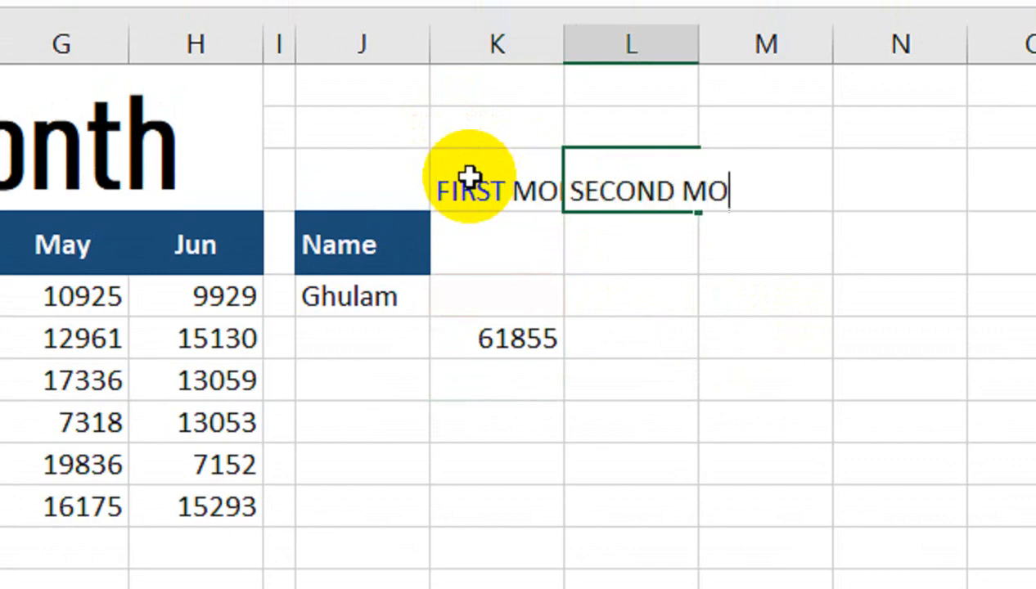
{"action": "key", "text": "Return"}
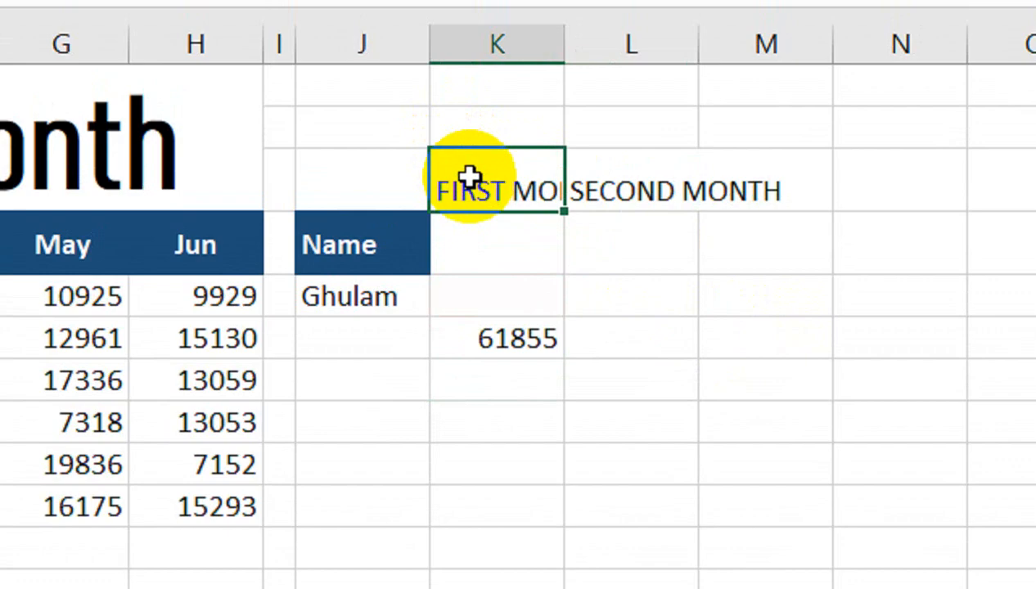
AutoFit the widths of columns K and L to the two month headers
{"action": "key", "text": "alt+h"}
{"action": "key", "text": "o"}
{"action": "key", "text": "i"}
{"action": "key", "text": "Right"}
{"action": "key", "text": "alt+h"}
{"action": "key", "text": "o"}
{"action": "key", "text": "i"}
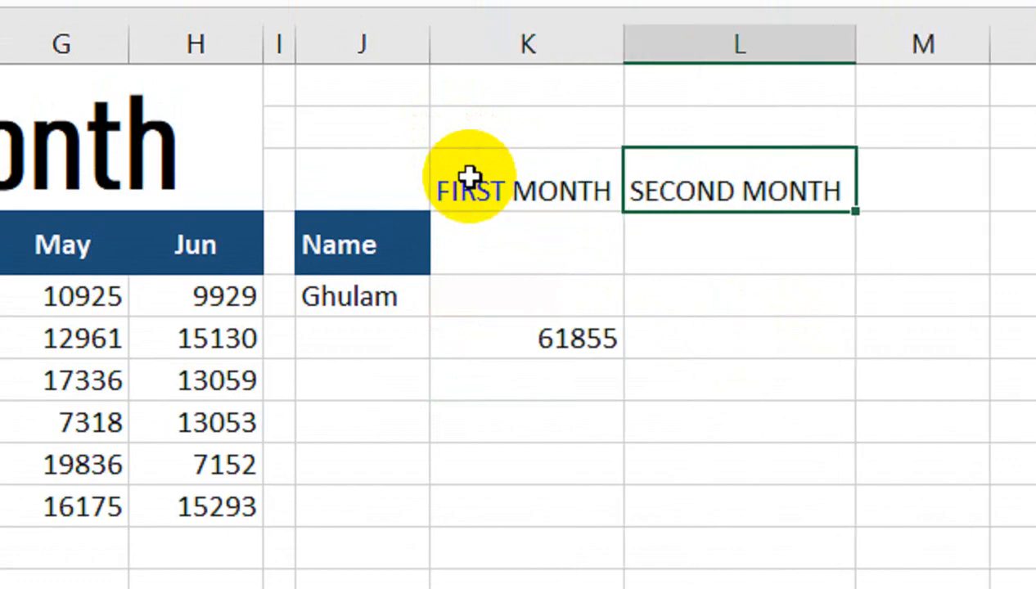
Copy the formatting of the Name header in J4 to the month headers in K3:L3
{"action": "key", "text": "Up"}
{"action": "key", "text": "Up"}
{"action": "key", "text": "Left"}
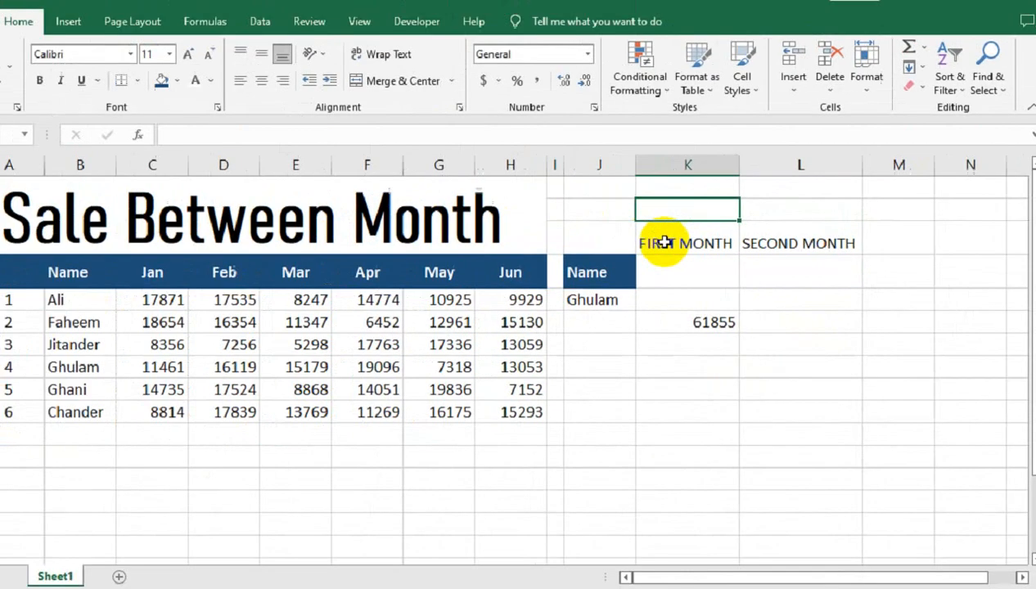
{"action": "left_click", "coordinate": [368, 222]}
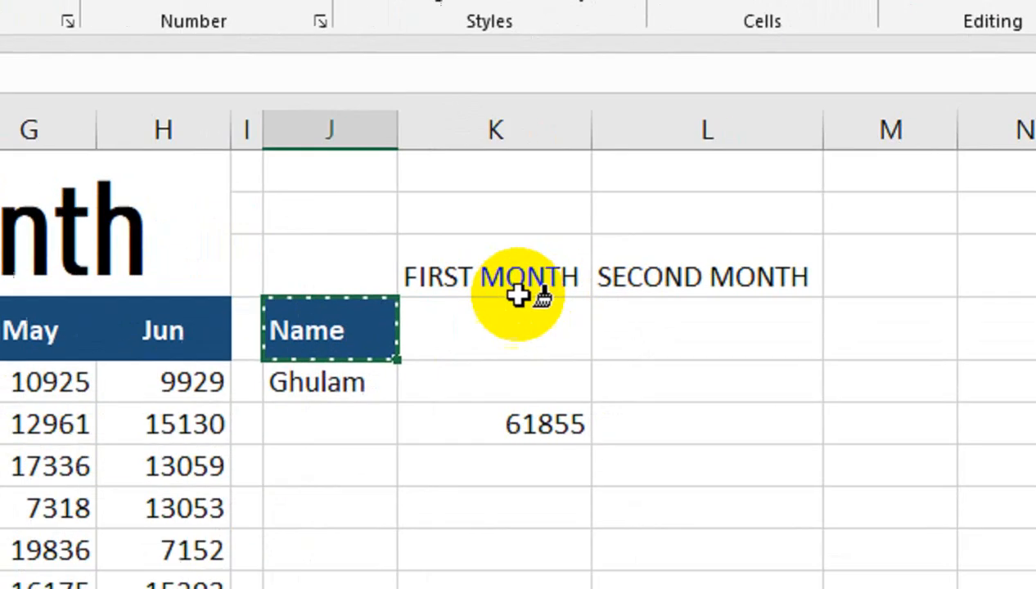
{"action": "left_click_drag", "start_coordinate": [711, 255], "coordinate": [762, 248]}
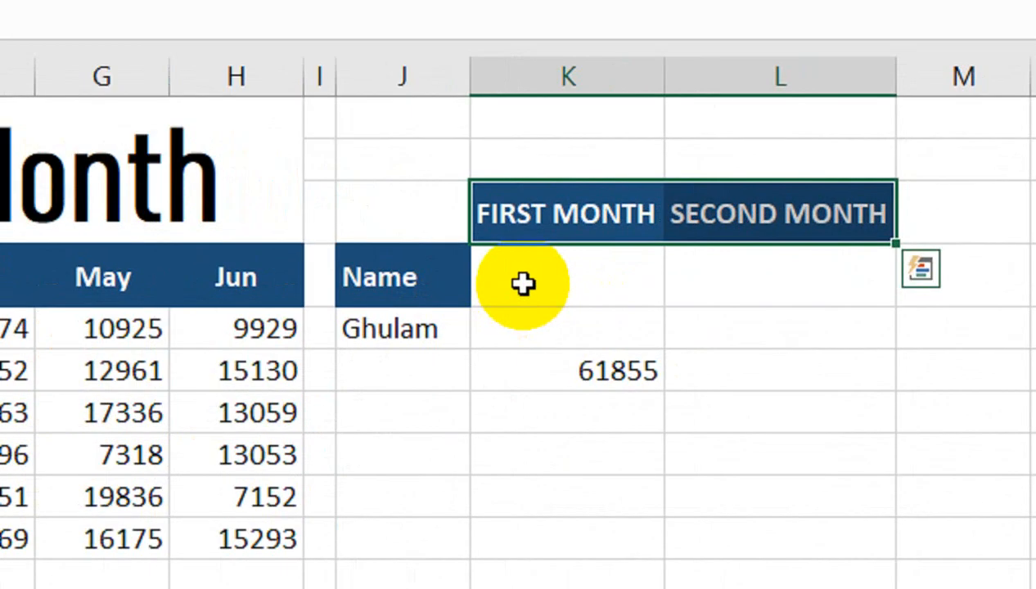
Add a drop-down list to K4:L4 with data validation, using the month headers =$C$4:$H$4 as its source
{"action": "left_click", "coordinate": [663, 280]}
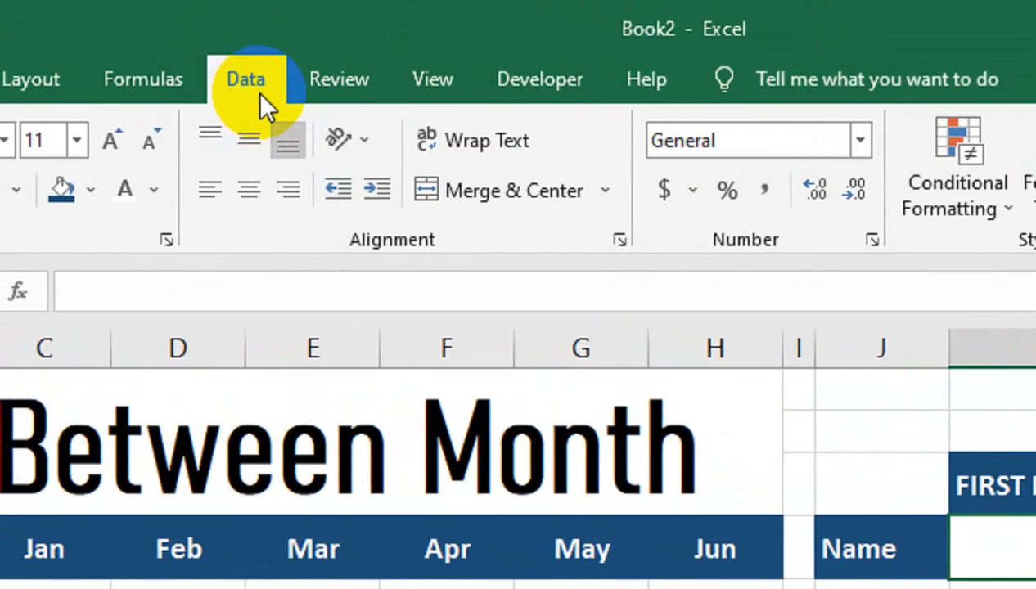
{"action": "left_click", "coordinate": [254, 86]}
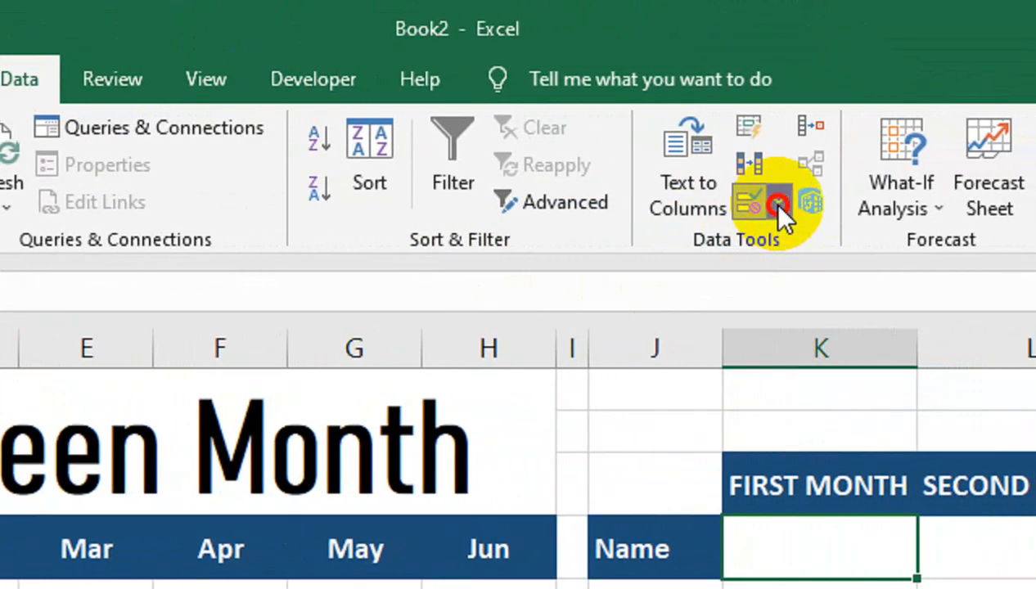
{"action": "left_click", "coordinate": [1005, 202]}
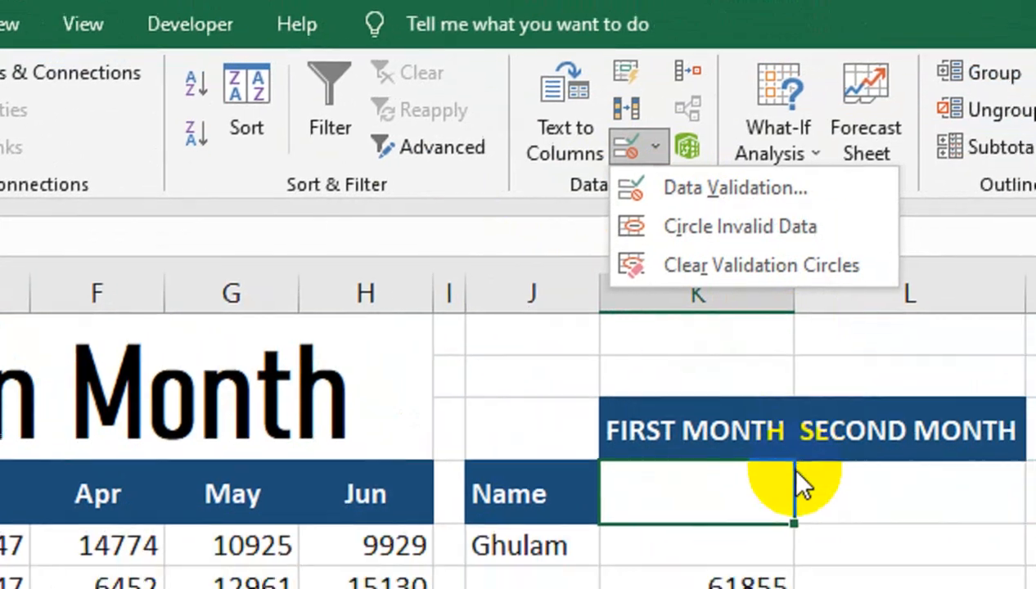
{"action": "left_click_drag", "start_coordinate": [790, 481], "coordinate": [809, 480]}
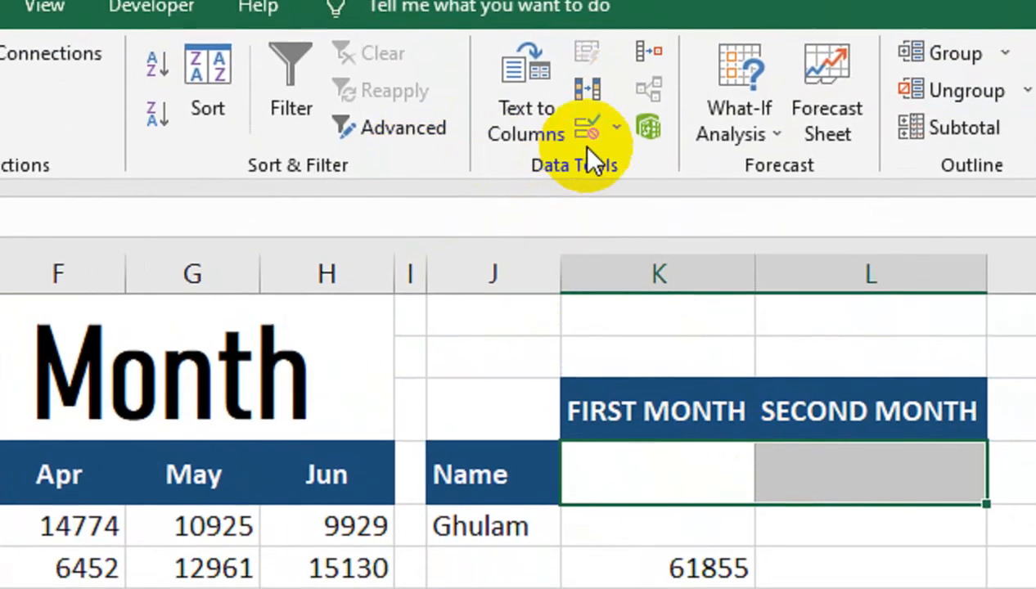
{"action": "left_click", "coordinate": [655, 147]}
{"action": "left_click", "coordinate": [619, 168]}
{"action": "left_click", "coordinate": [458, 437]}
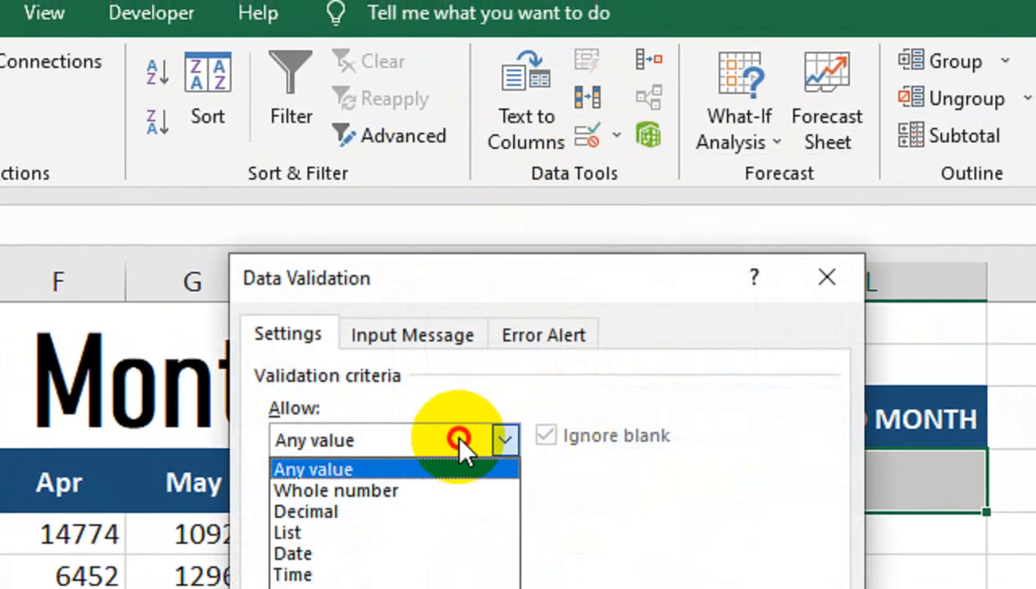
{"action": "left_click", "coordinate": [440, 531]}
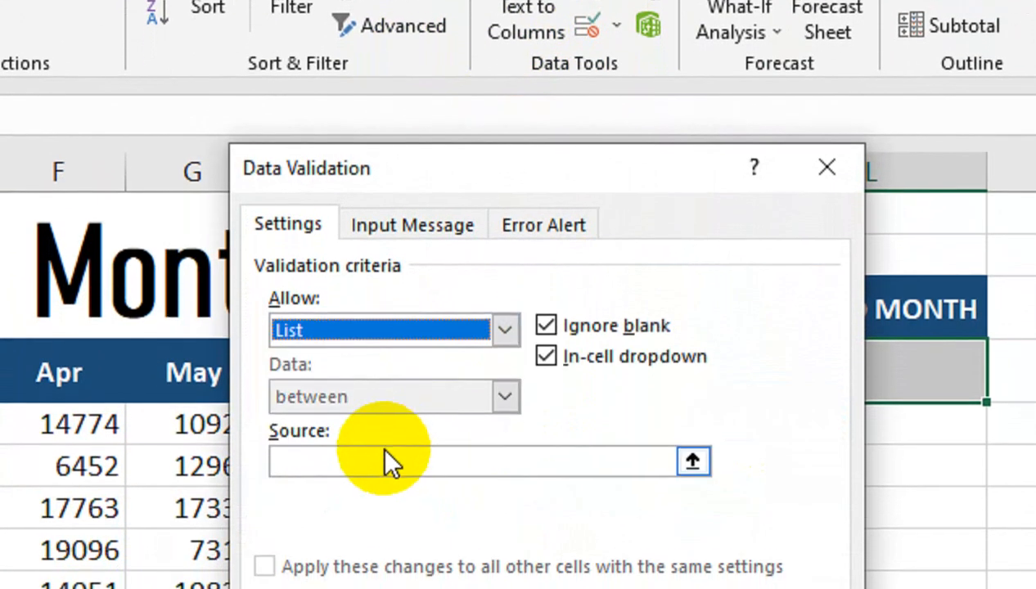
{"action": "left_click", "coordinate": [384, 459]}
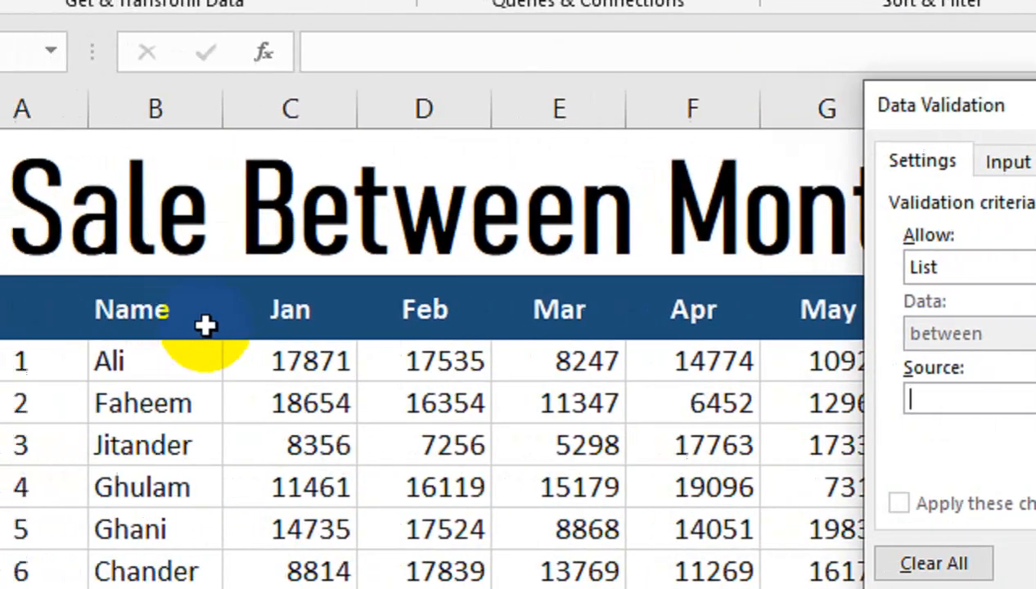
{"action": "left_click_drag", "start_coordinate": [324, 317], "coordinate": [922, 318]}
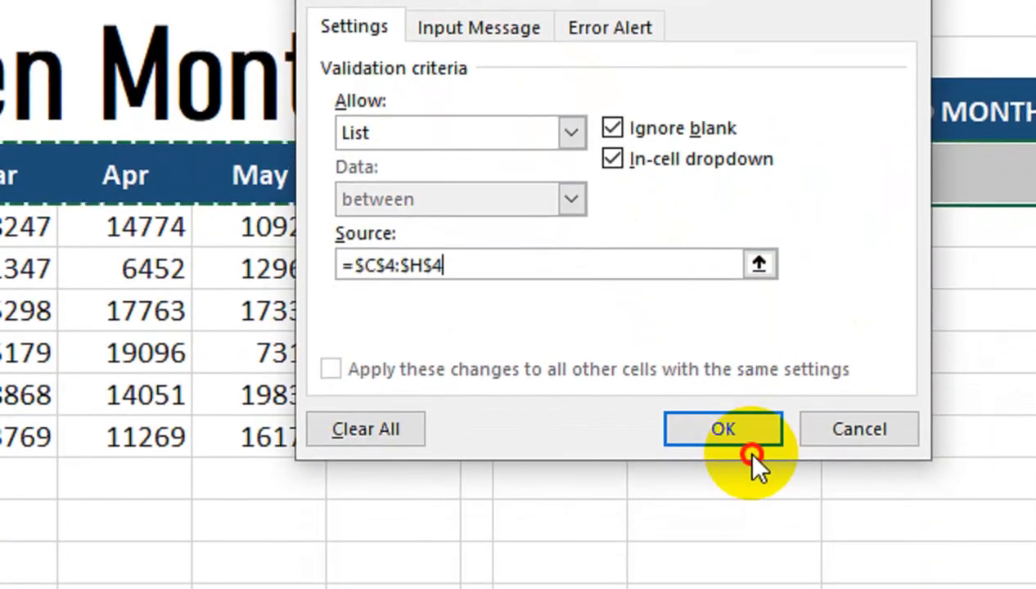
{"action": "left_click", "coordinate": [751, 421]}
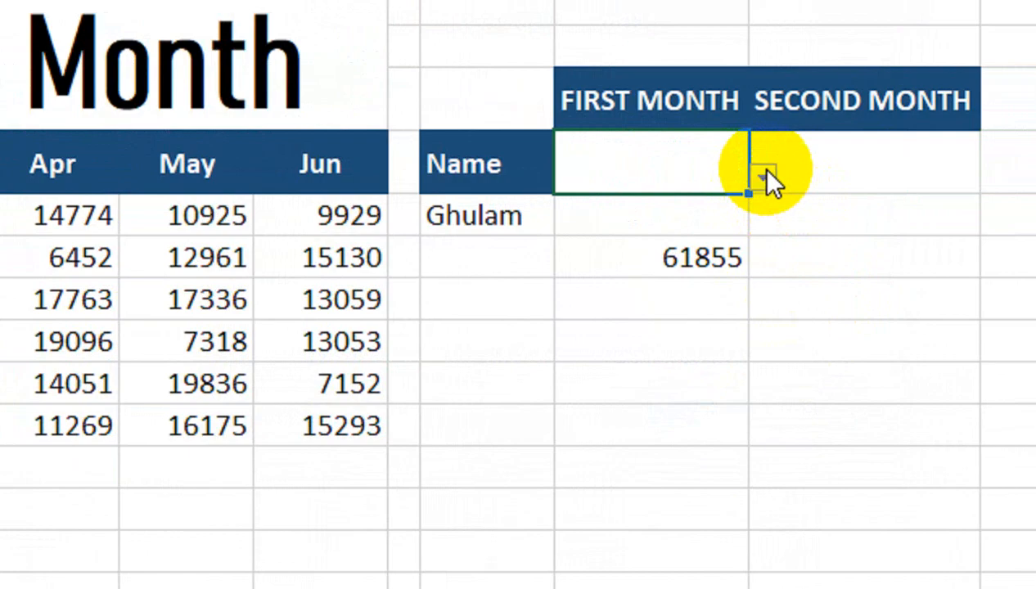
Choose Jan as the first month in K4 and set the font colour of the MATCH formula in K5 to black
{"action": "left_click", "coordinate": [766, 172]}
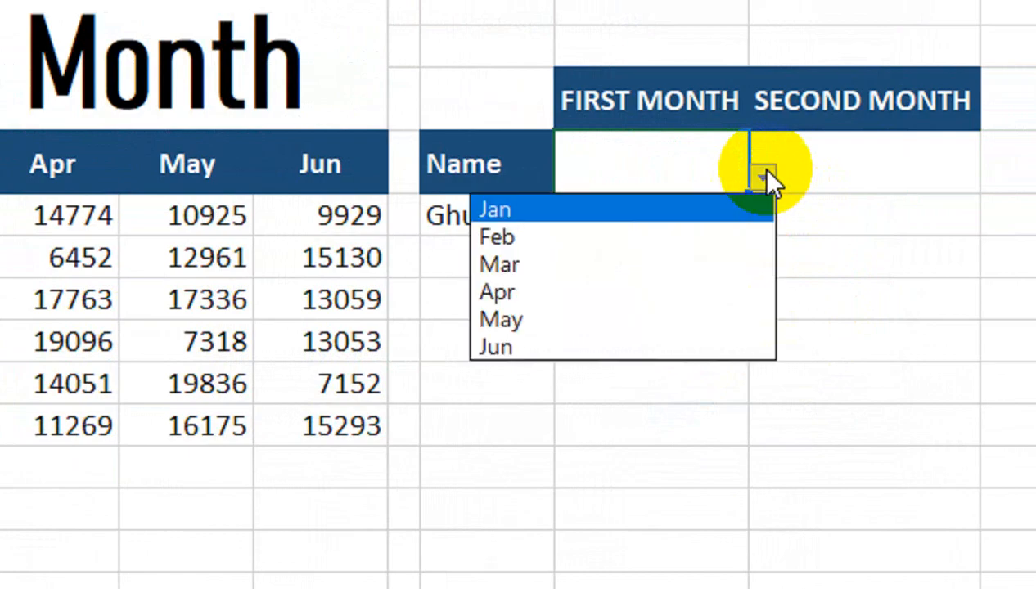
{"action": "left_click", "coordinate": [666, 205]}
{"action": "left_click", "coordinate": [659, 225]}
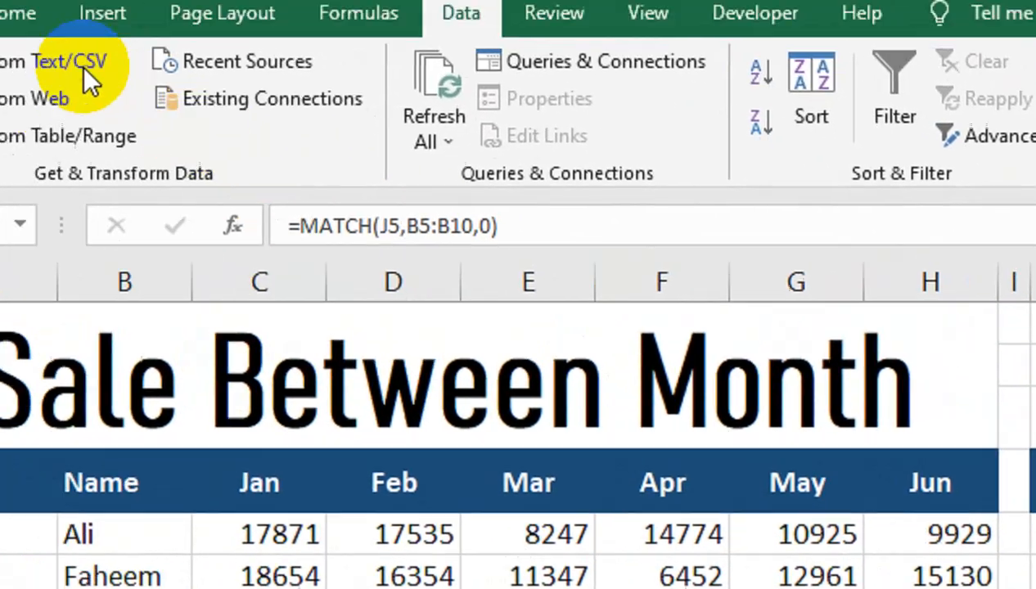
{"action": "left_click", "coordinate": [170, 98]}
{"action": "left_click", "coordinate": [506, 191]}
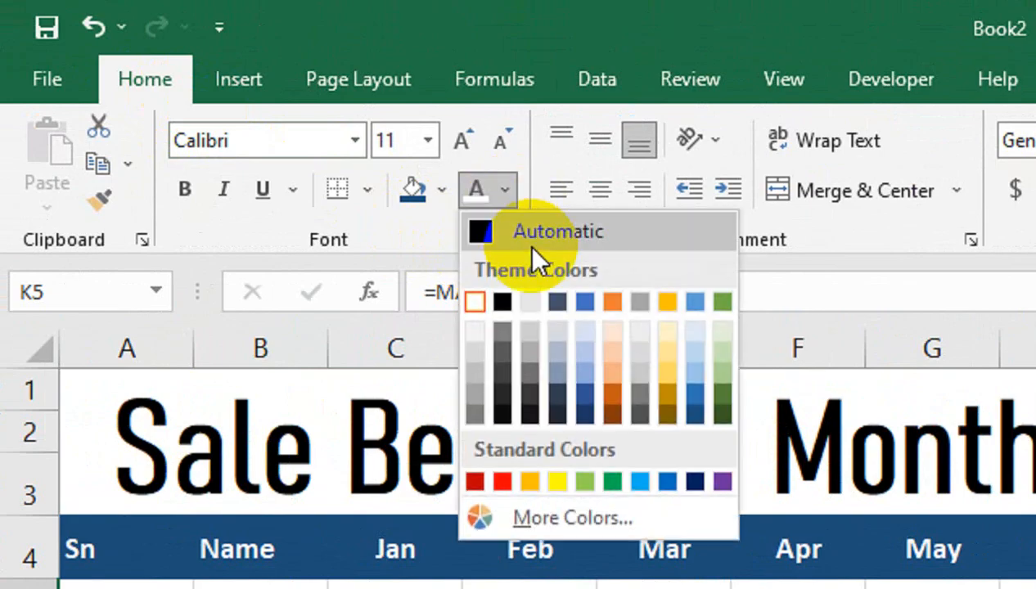
{"action": "left_click", "coordinate": [500, 297]}
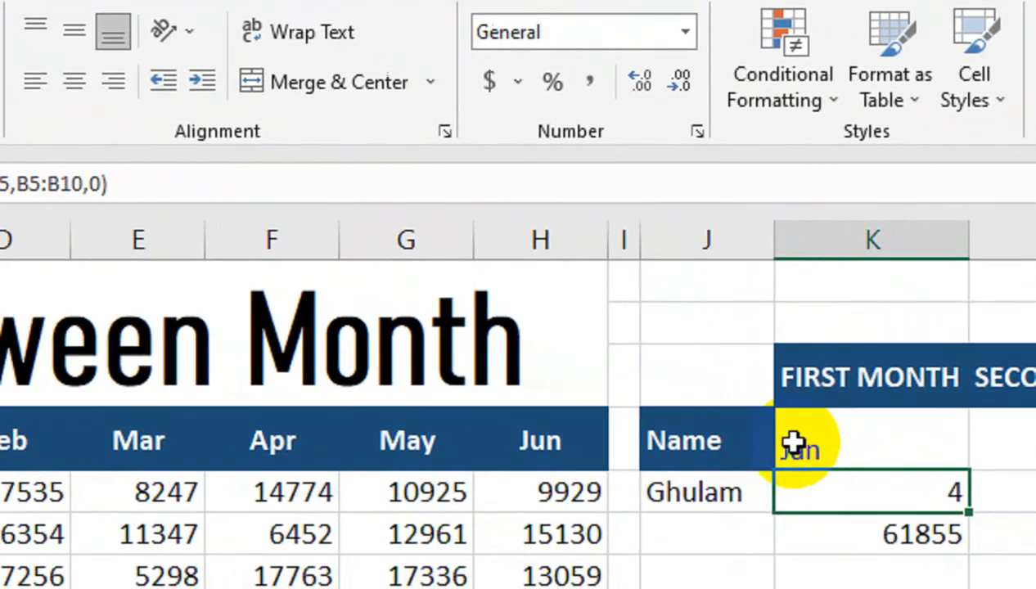
Move the MATCH formula from K5 to J6 under the selected name and check its references
{"action": "left_click", "coordinate": [794, 446]}
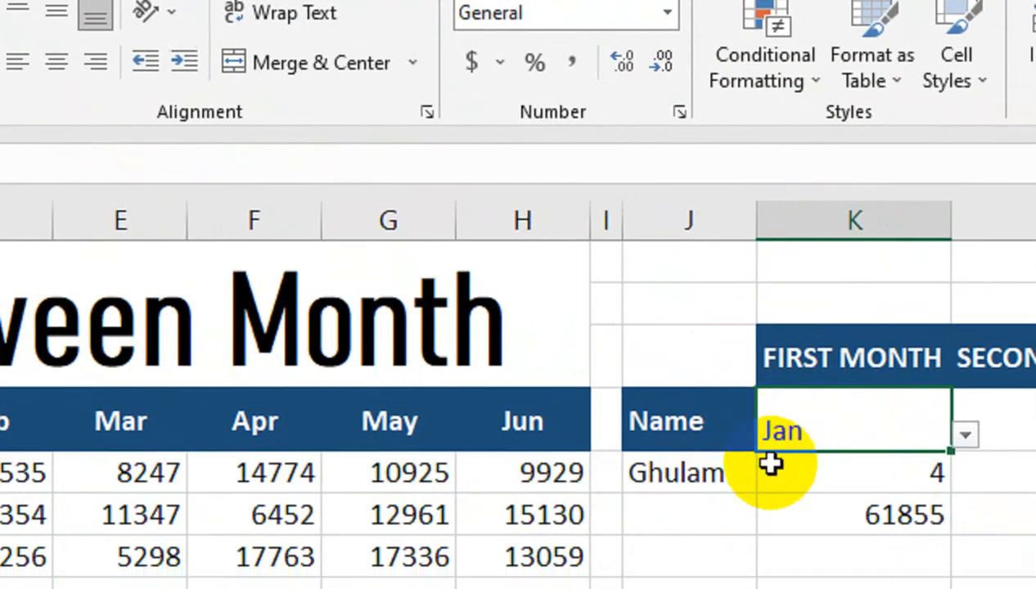
{"action": "left_click", "coordinate": [787, 487]}
{"action": "left_click_drag", "start_coordinate": [806, 511], "coordinate": [738, 530]}
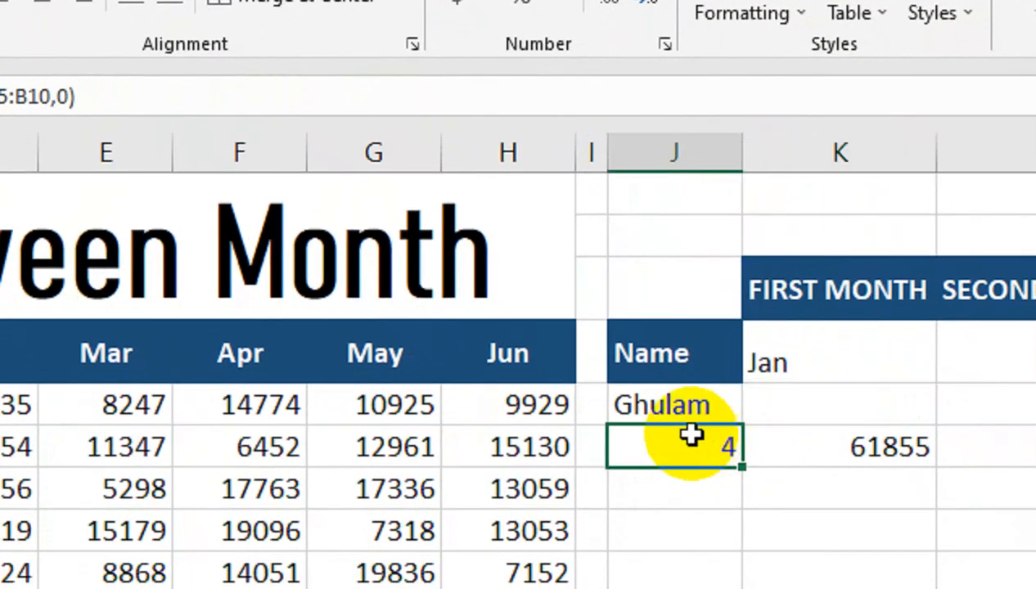
{"action": "double_click", "coordinate": [692, 437]}
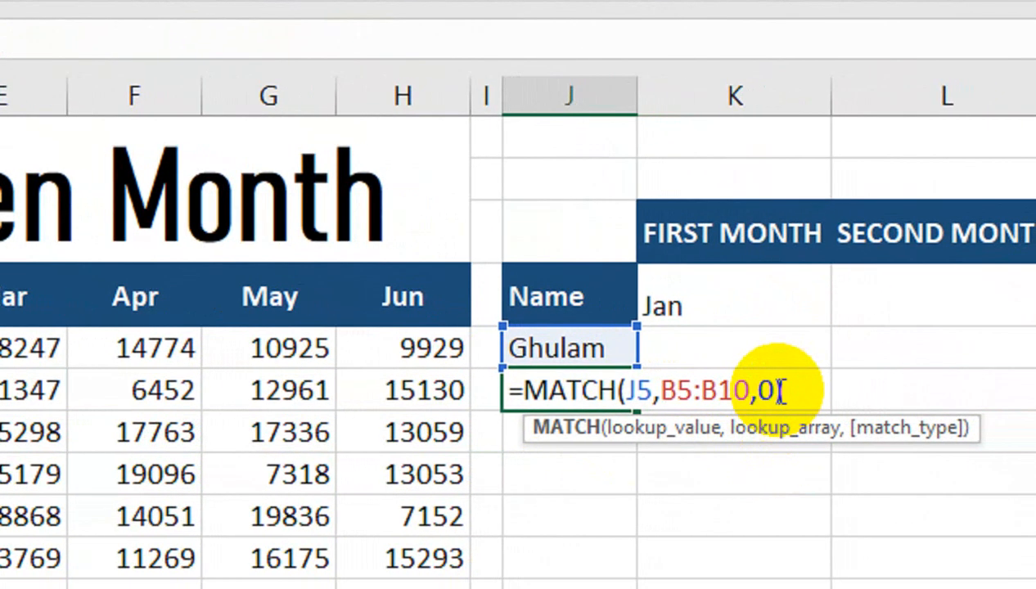
{"action": "key", "text": "Return"}
Choose Feb as the second month in L4
{"action": "left_click", "coordinate": [736, 390]}
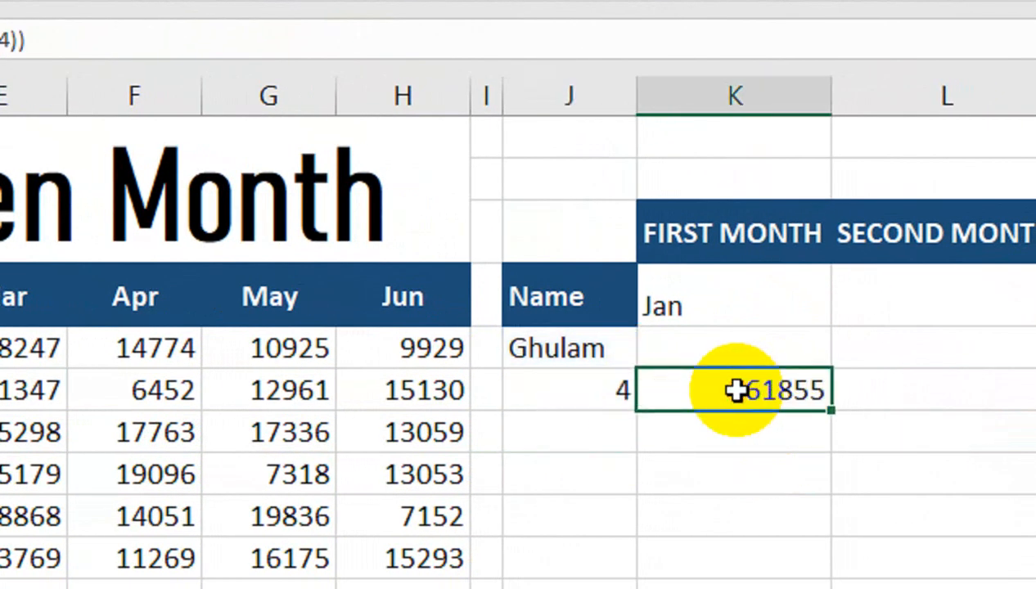
{"action": "left_click", "coordinate": [716, 337]}
{"action": "left_click", "coordinate": [995, 314]}
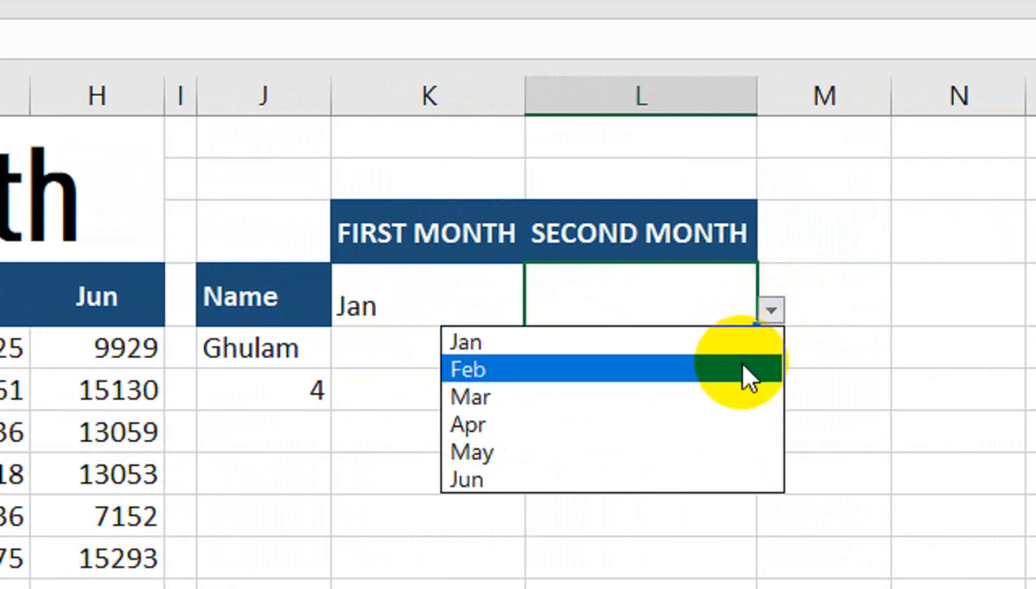
{"action": "left_click", "coordinate": [747, 372]}
Enter =MATCH(K4,$C$4:$H$4,0) in K5 to find the month's position, and fill the formula across to L5
{"action": "left_click", "coordinate": [464, 335]}
{"action": "type", "text": "="}
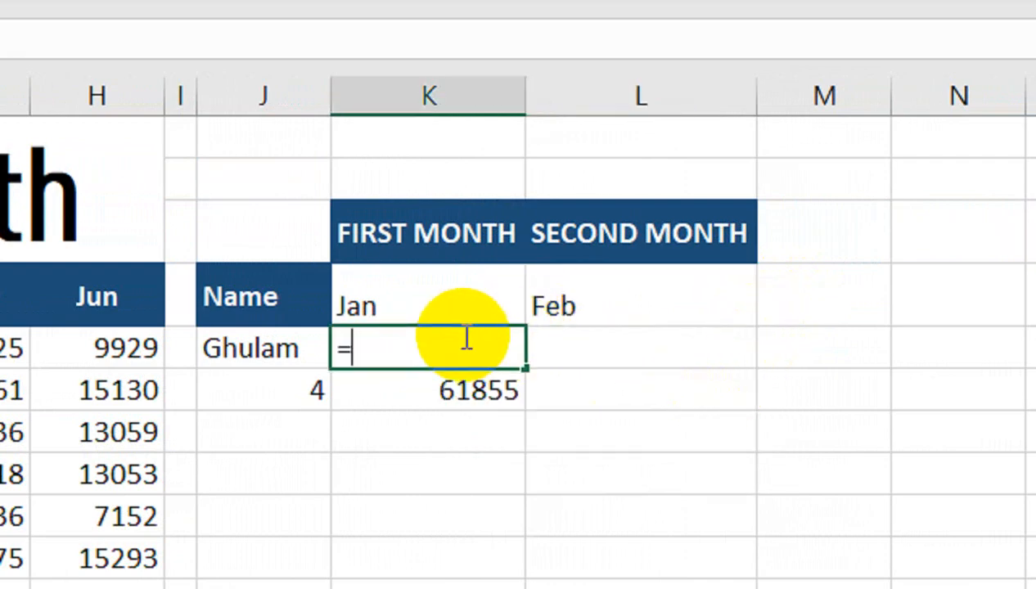
{"action": "type", "text": "MATCH("}
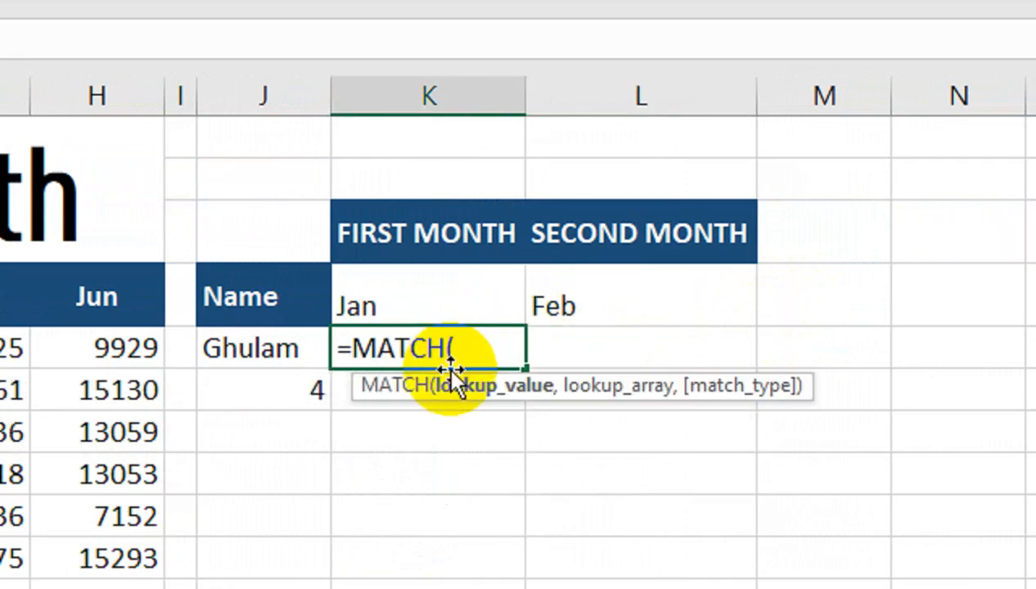
{"action": "left_click", "coordinate": [388, 304]}
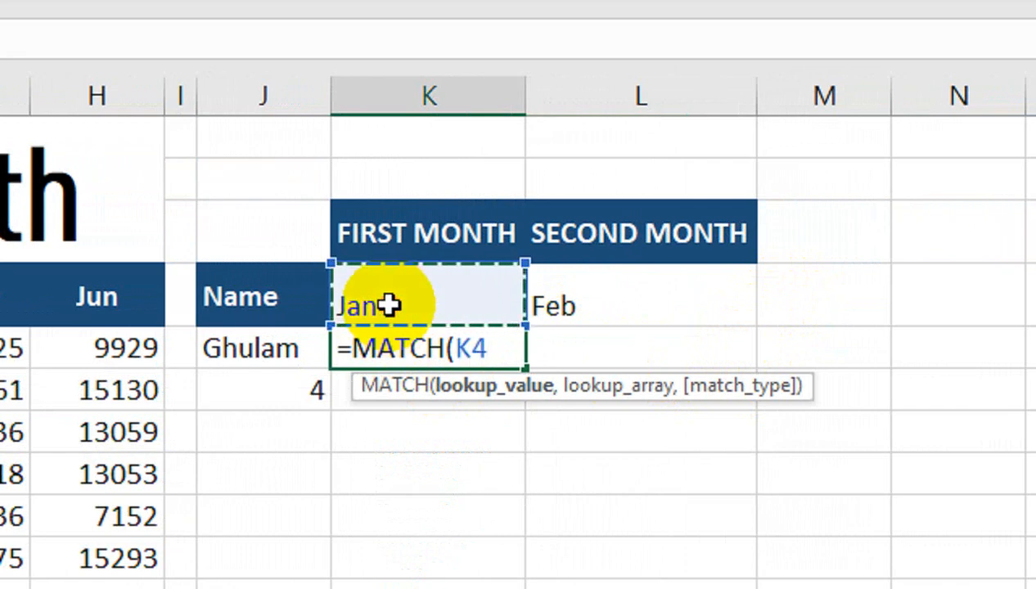
{"action": "type", "text": ","}
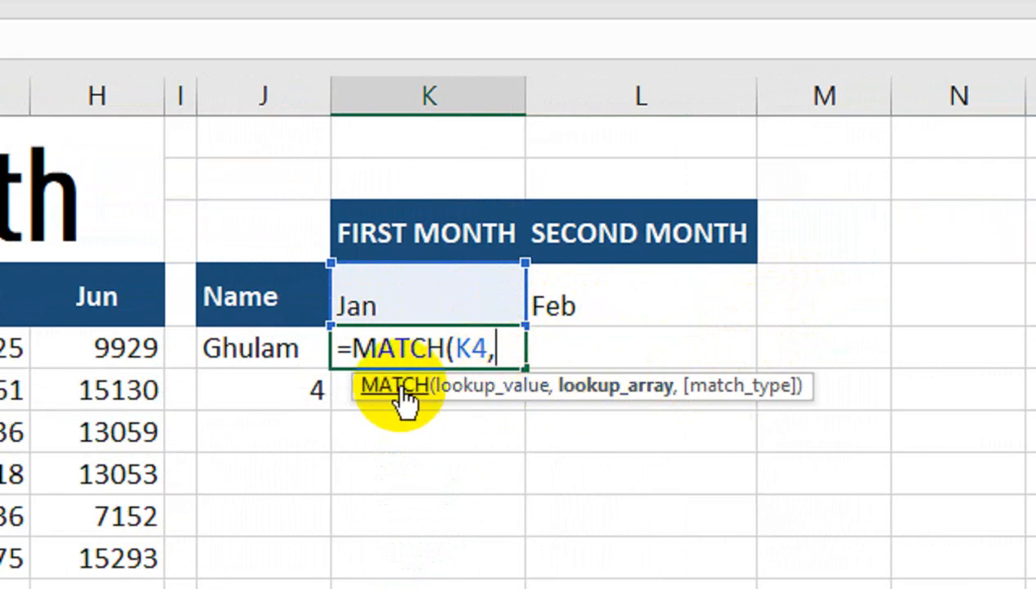
{"action": "left_click_drag", "start_coordinate": [83, 296], "coordinate": [155, 296]}
{"action": "left_click_drag", "start_coordinate": [347, 312], "coordinate": [1035, 299]}
{"action": "type", "text": ","}
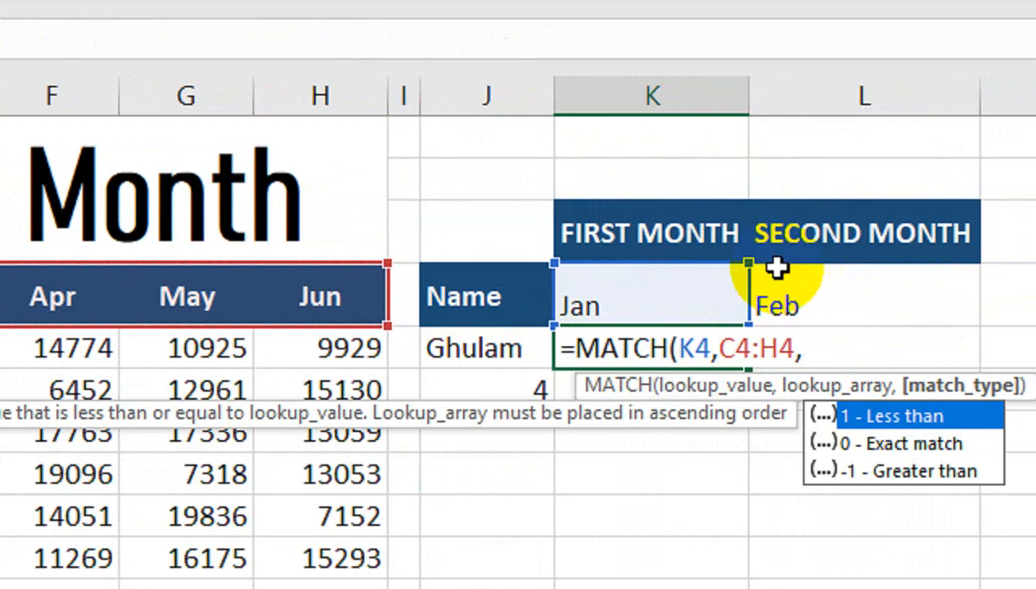
{"action": "left_click_drag", "start_coordinate": [795, 347], "coordinate": [739, 353]}
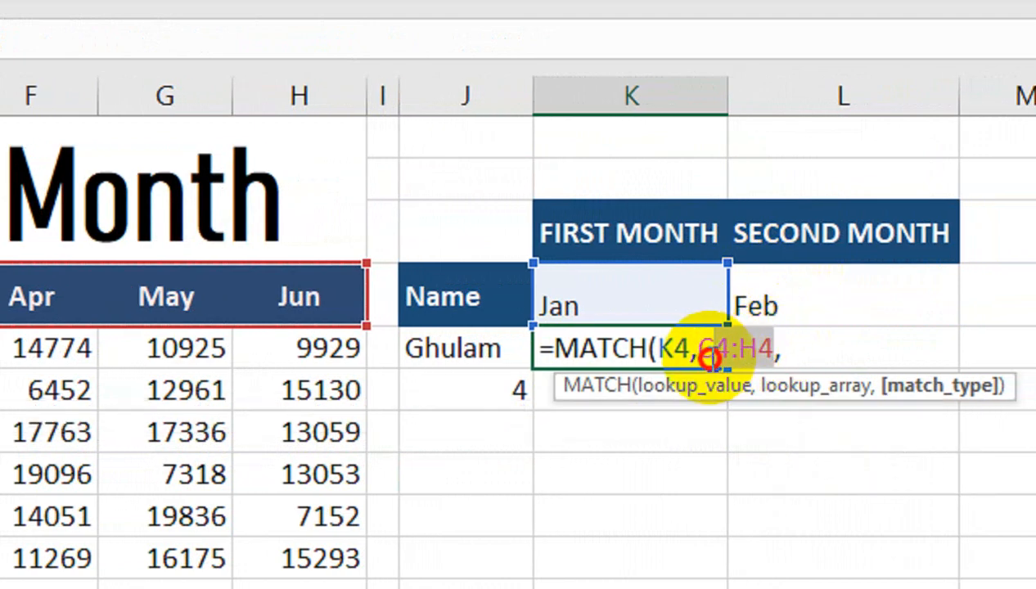
{"action": "key", "text": "F4"}
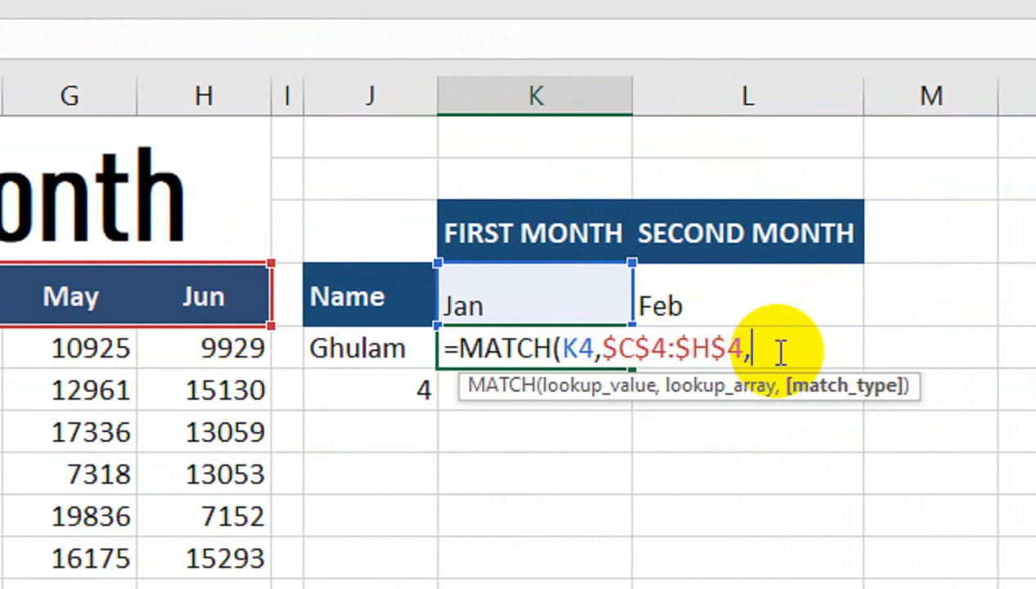
{"action": "type", "text": "0"}
{"action": "key", "text": "Return"}
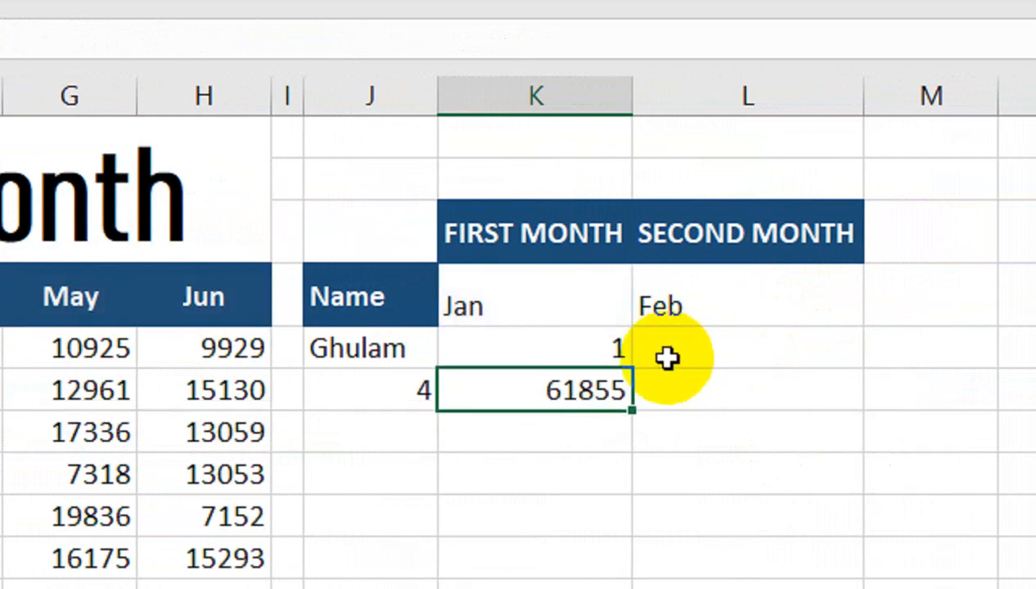
{"action": "left_click", "coordinate": [622, 353]}
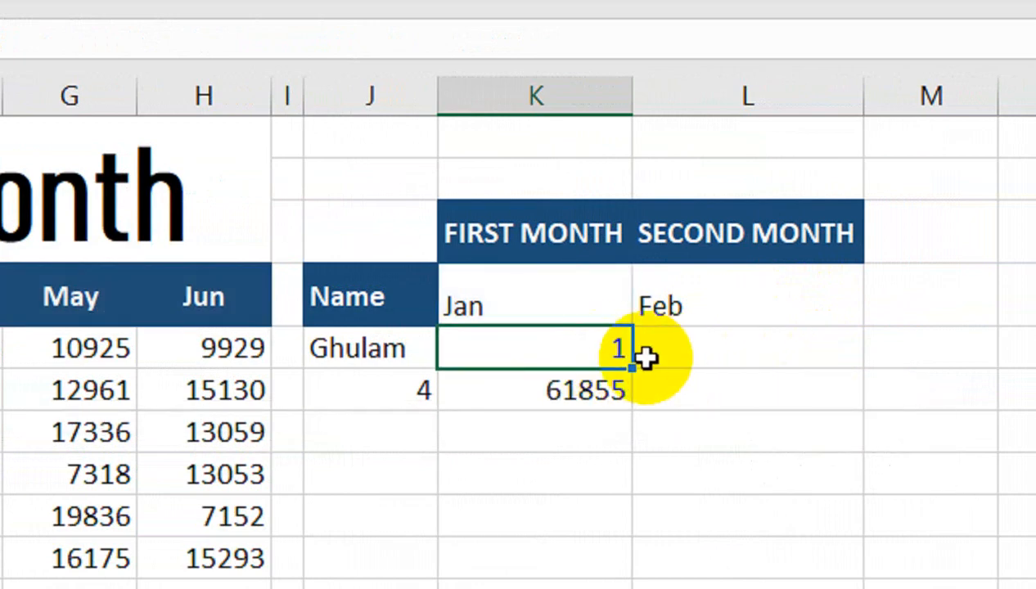
{"action": "left_click_drag", "start_coordinate": [636, 369], "coordinate": [736, 375]}
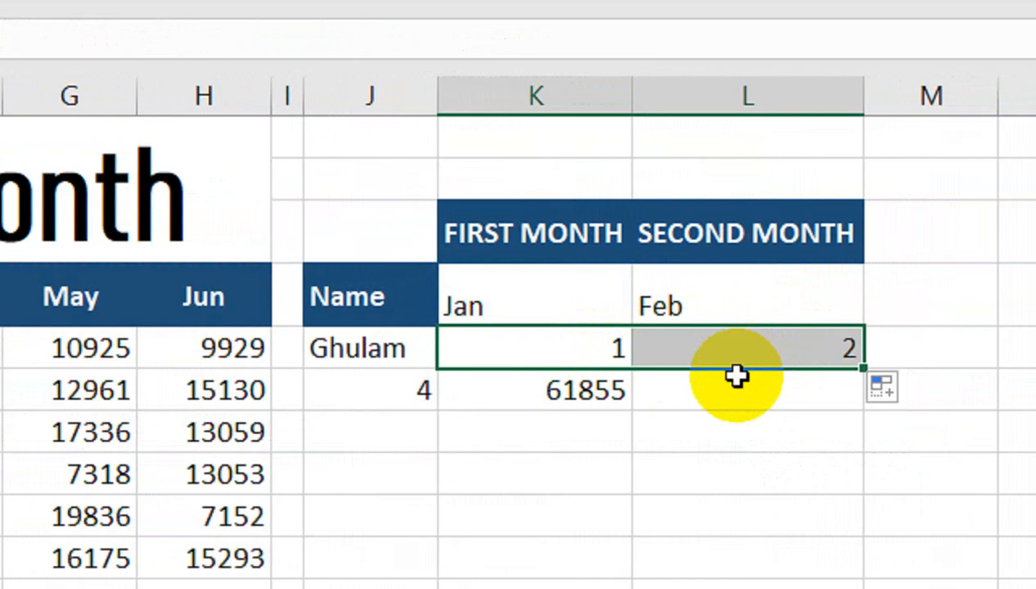
Make the chosen months in K4:L4 bold and centre them horizontally and vertically
{"action": "left_click_drag", "start_coordinate": [594, 296], "coordinate": [706, 296]}
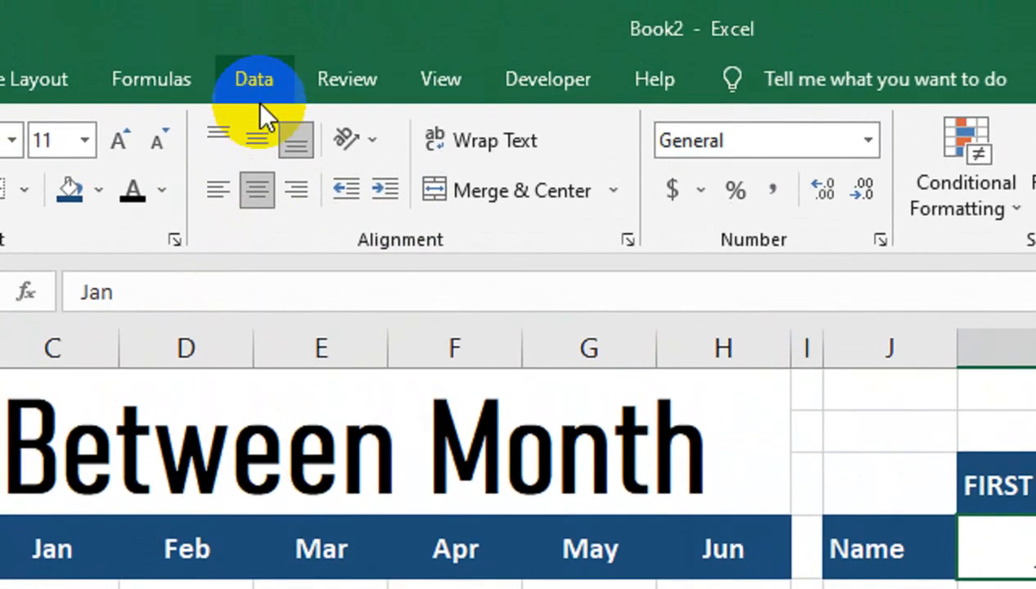
{"action": "left_click", "coordinate": [257, 96]}
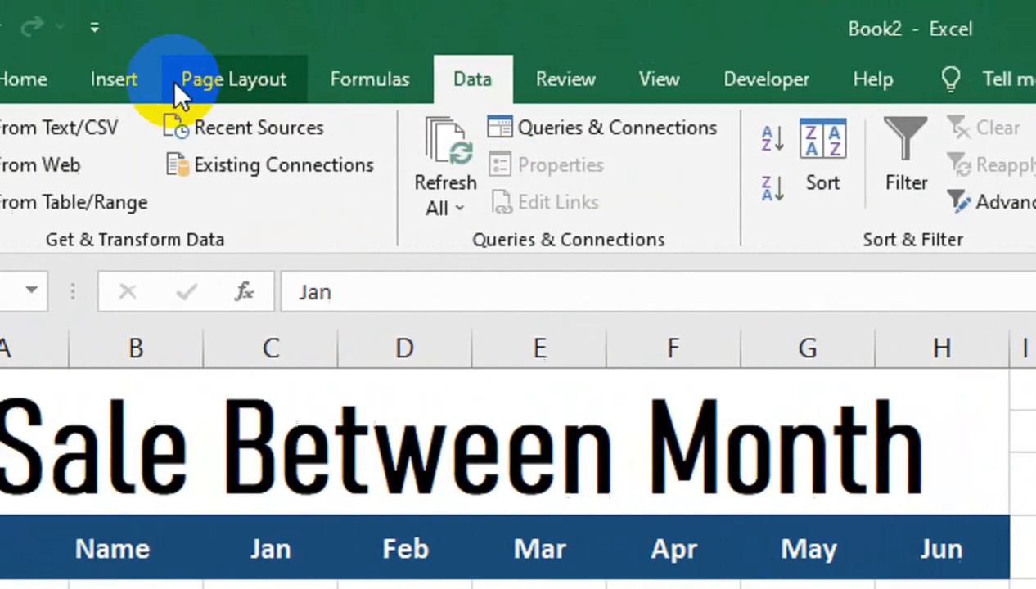
{"action": "left_click", "coordinate": [24, 78]}
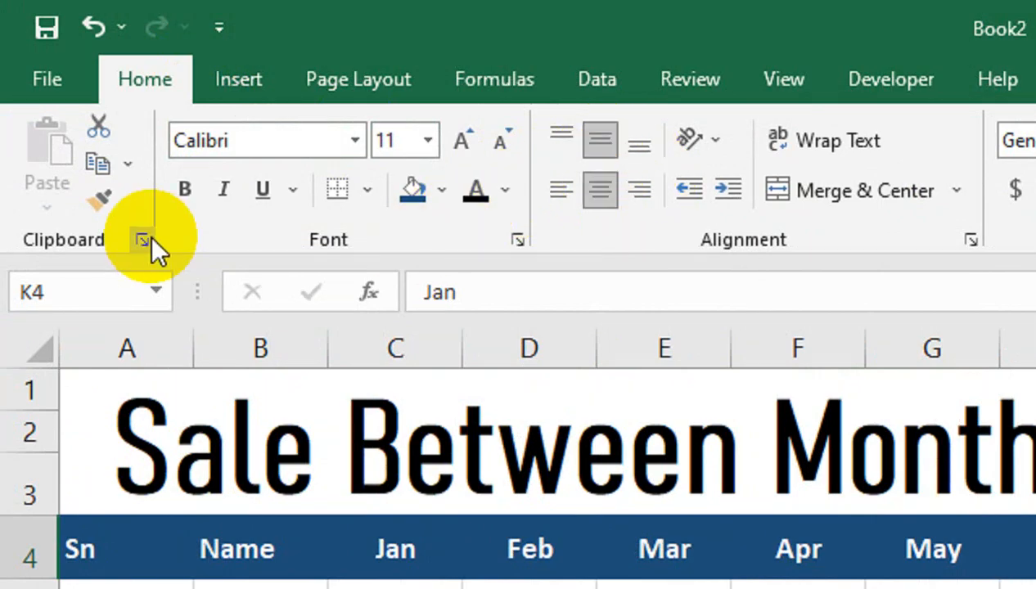
{"action": "left_click", "coordinate": [185, 192]}
{"action": "left_click", "coordinate": [779, 443]}
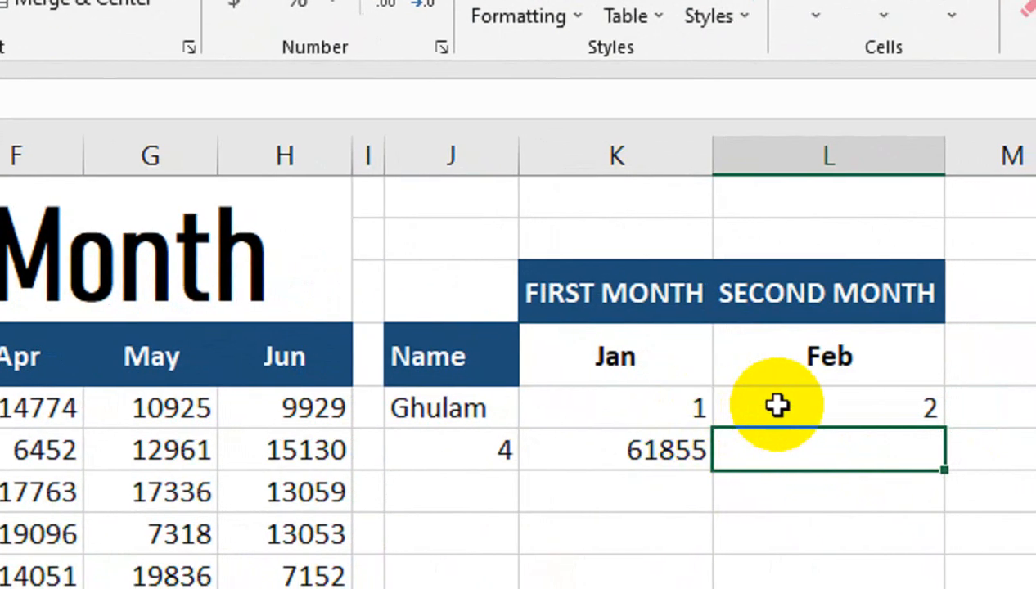
Examine the OFFSET arguments in K6 and the first month's position formula in K5
{"action": "left_click", "coordinate": [697, 444]}
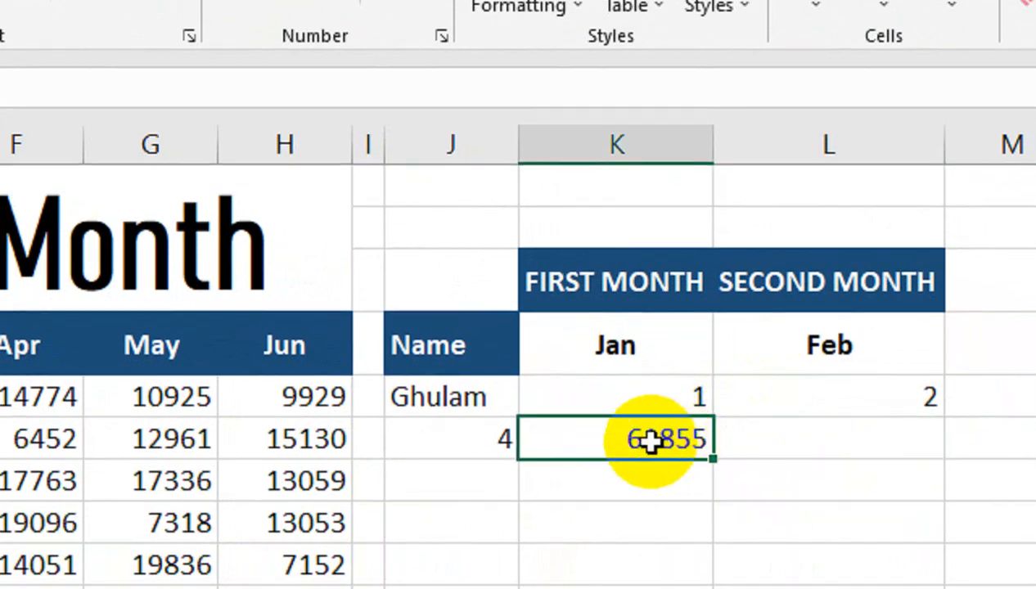
{"action": "double_click", "coordinate": [658, 450]}
{"action": "left_click", "coordinate": [798, 440]}
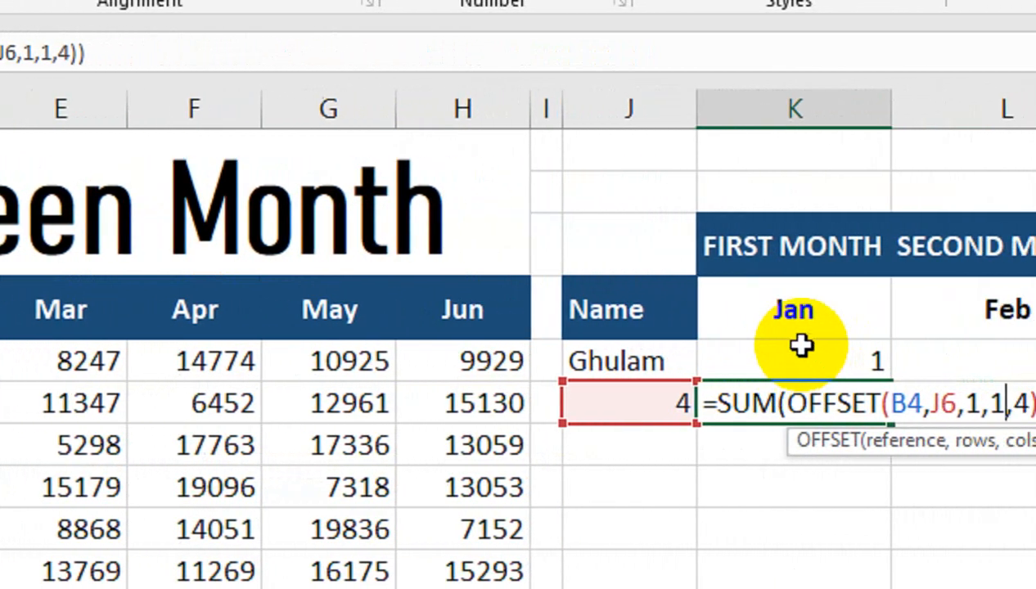
{"action": "left_click", "coordinate": [775, 355]}
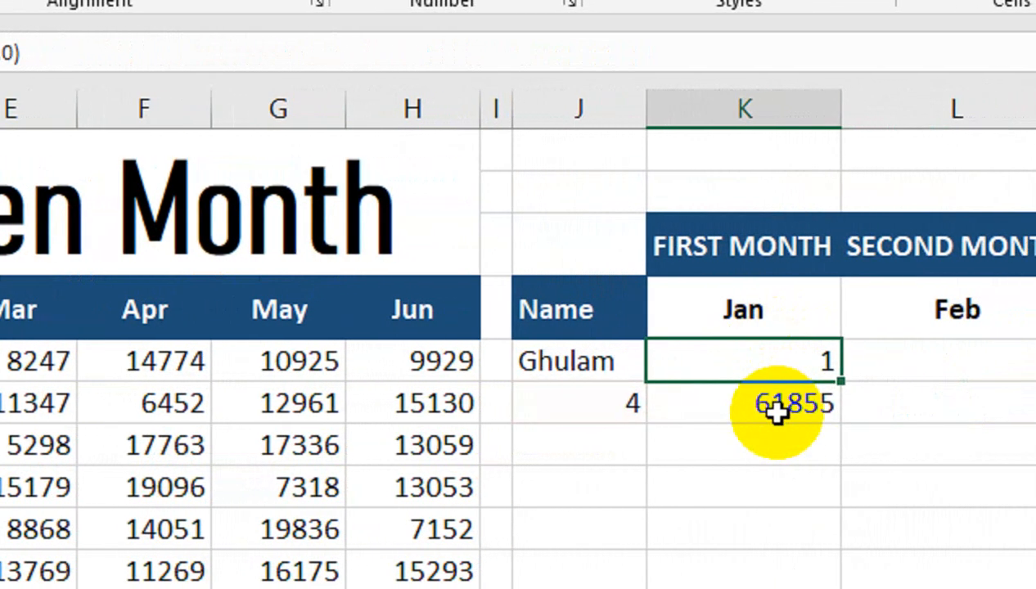
Replace the OFFSET height and width arguments in K6 with K5 and L5, giving =SUM(OFFSET(B4,J6,1,K5,L5))
{"action": "double_click", "coordinate": [795, 408]}
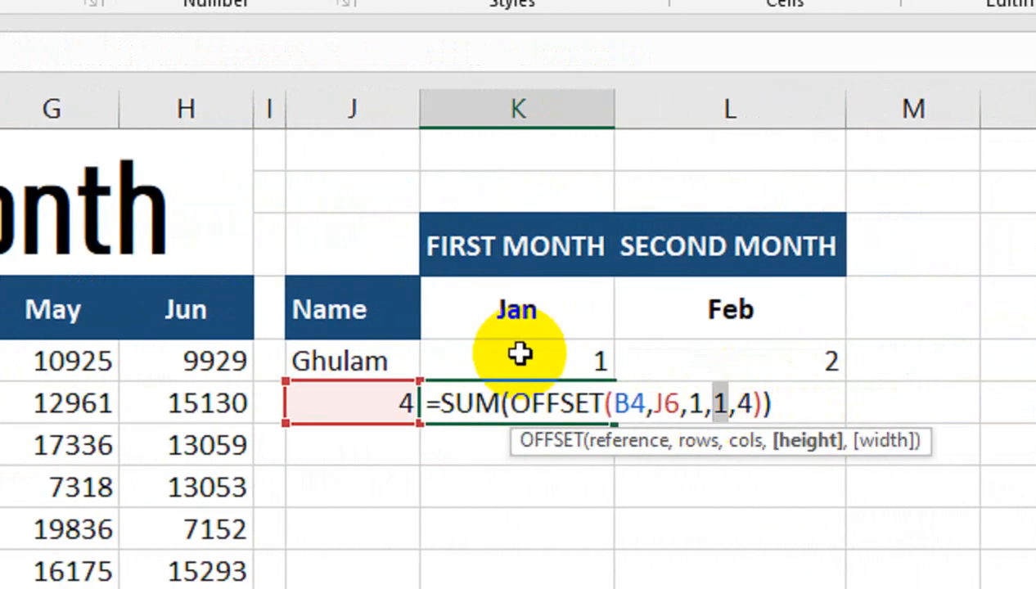
{"action": "left_click", "coordinate": [523, 357]}
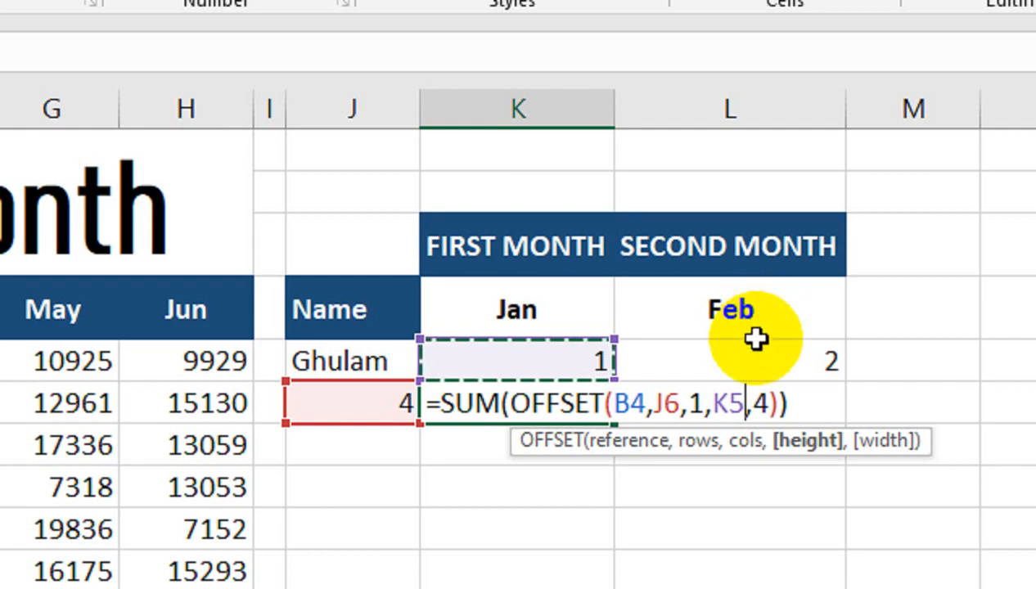
{"action": "double_click", "coordinate": [752, 403]}
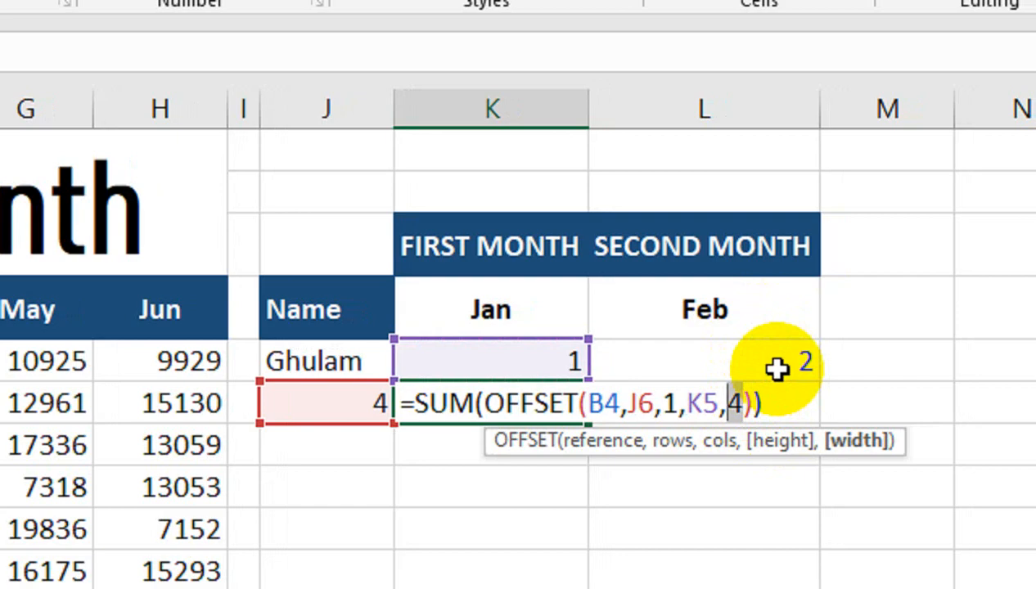
{"action": "left_click", "coordinate": [777, 369]}
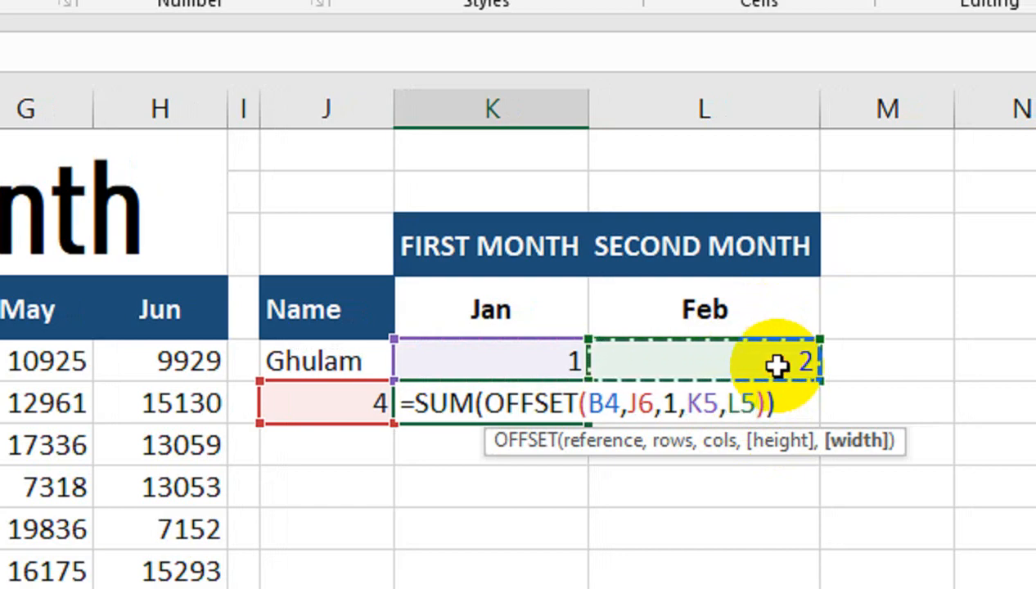
{"action": "key", "text": "Return"}
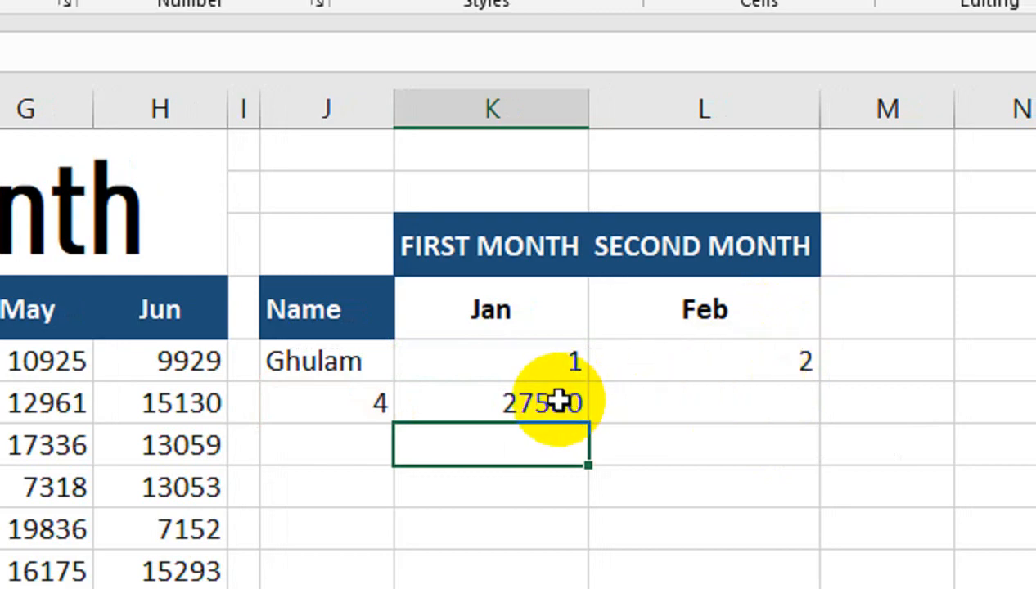
Cross-check the total in K6 by entering =C8+D8 in K8, and clear K8 after comparing
{"action": "double_click", "coordinate": [518, 485]}
{"action": "type", "text": "="}
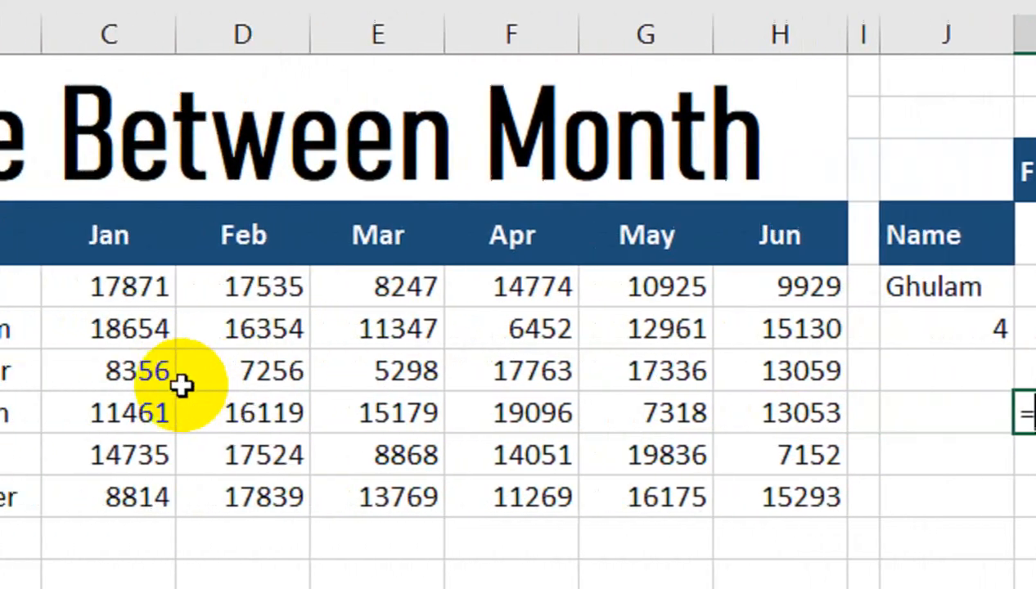
{"action": "left_click", "coordinate": [259, 406]}
{"action": "type", "text": "+"}
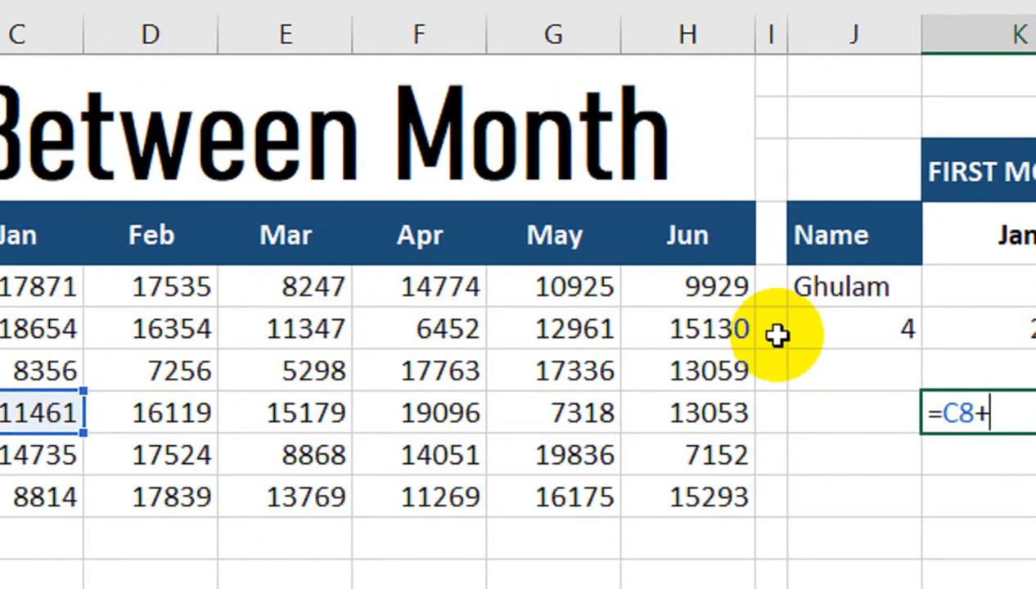
{"action": "left_click_drag", "start_coordinate": [205, 413], "coordinate": [282, 413]}
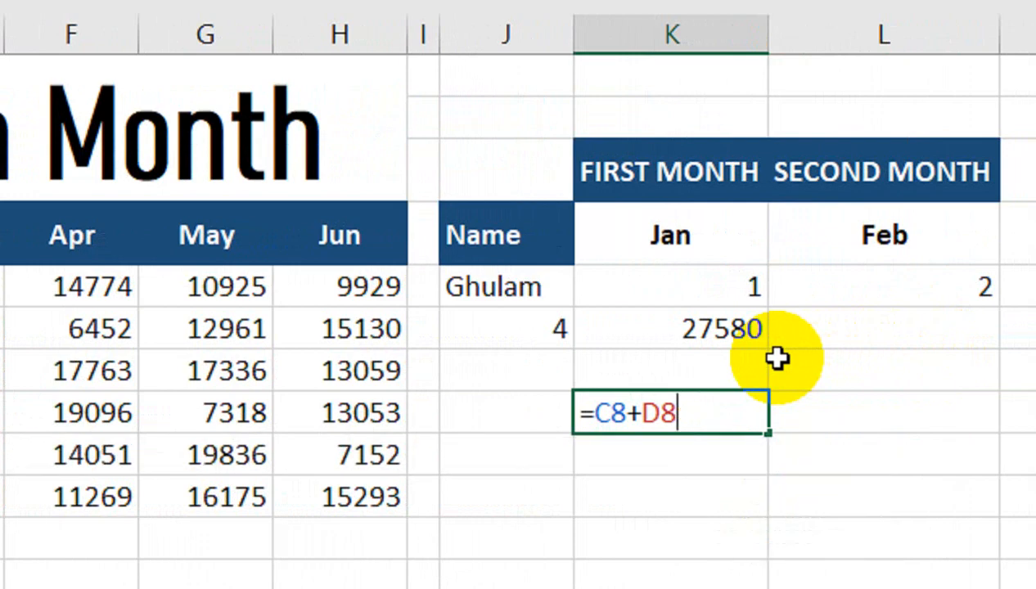
{"action": "key", "text": "Return"}
{"action": "left_click", "coordinate": [694, 325]}
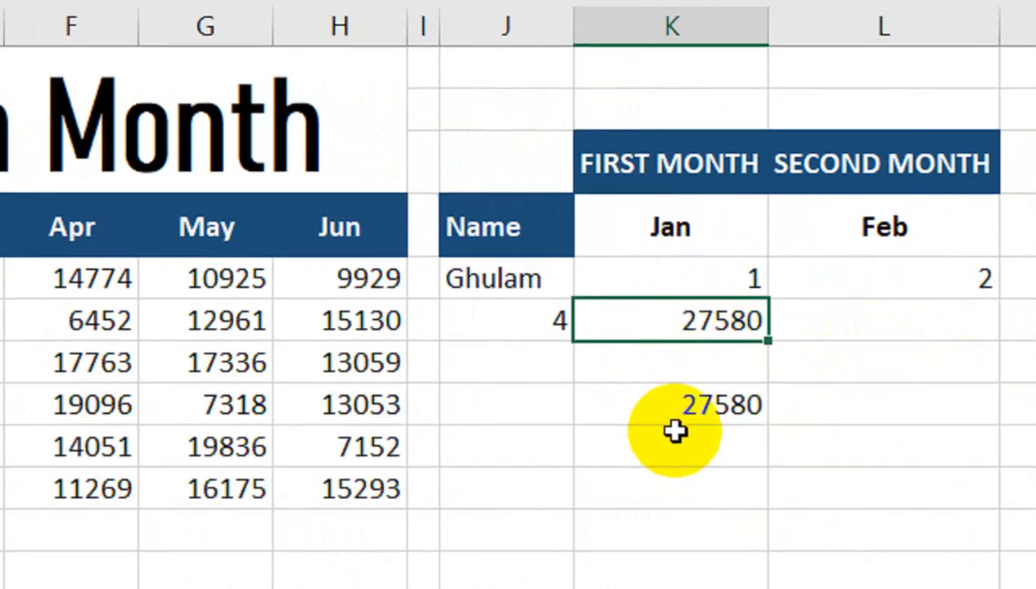
{"action": "left_click", "coordinate": [682, 415]}
{"action": "key", "text": "Delete"}
Choose the first person in the table from the name drop-down in J5
{"action": "left_click", "coordinate": [496, 278]}
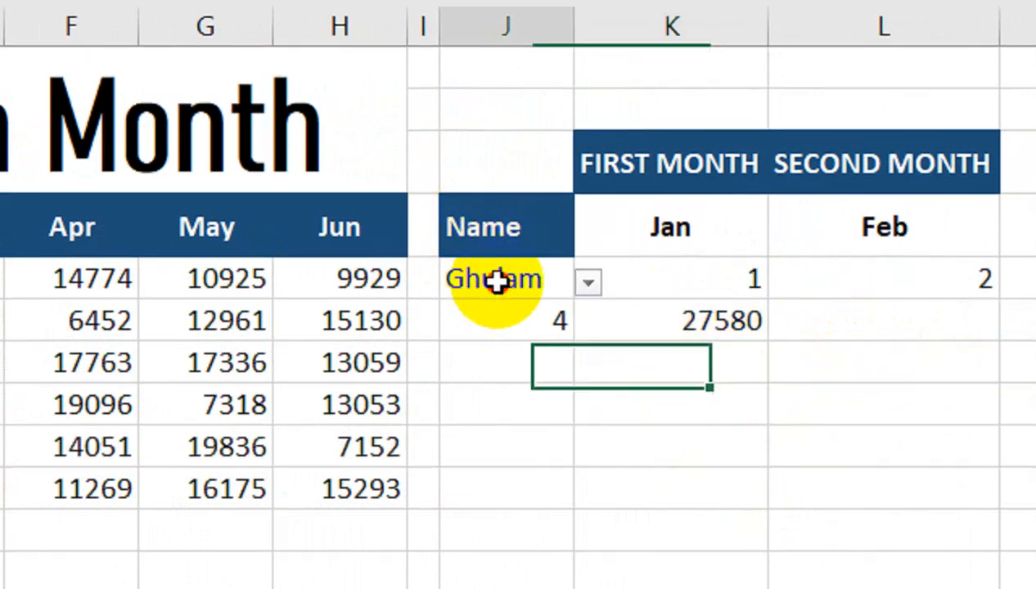
{"action": "left_click", "coordinate": [588, 281]}
{"action": "left_click", "coordinate": [483, 313]}
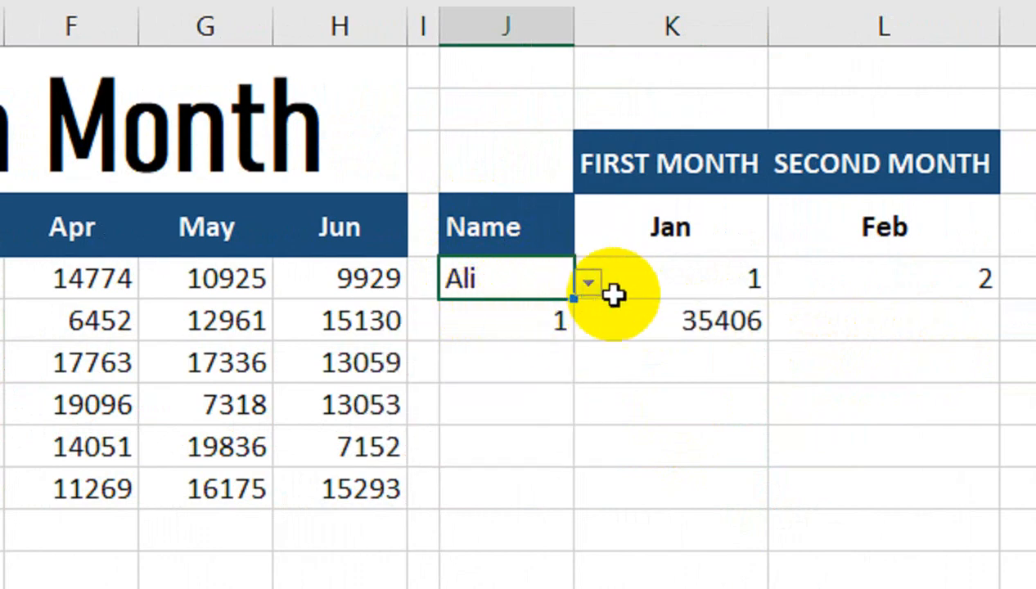
Enter =C5+D5 in K8 to check the selected person's January and February total
{"action": "left_click", "coordinate": [678, 375]}
{"action": "type", "text": "="}
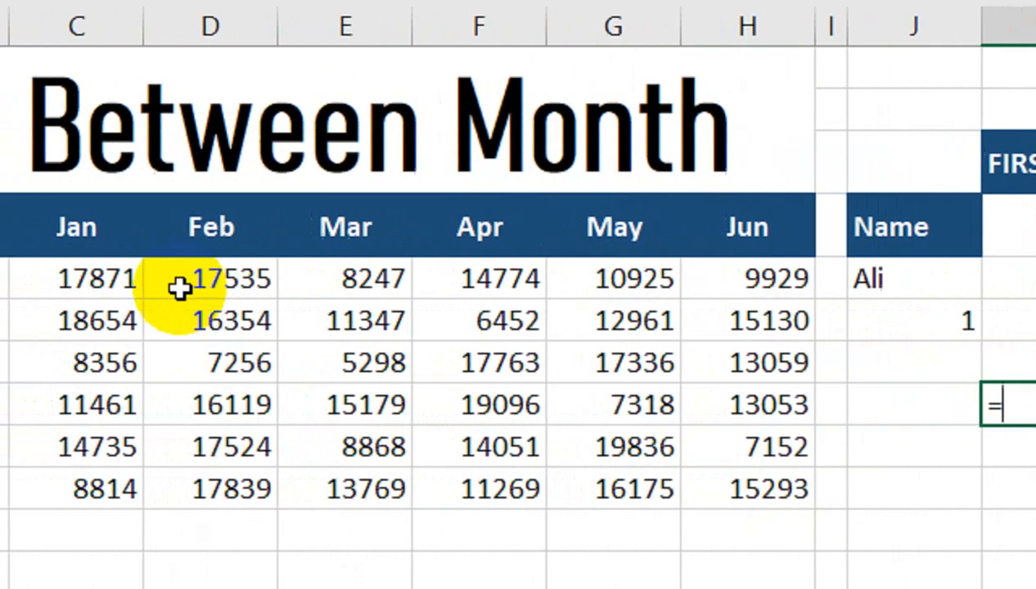
{"action": "left_click", "coordinate": [137, 282]}
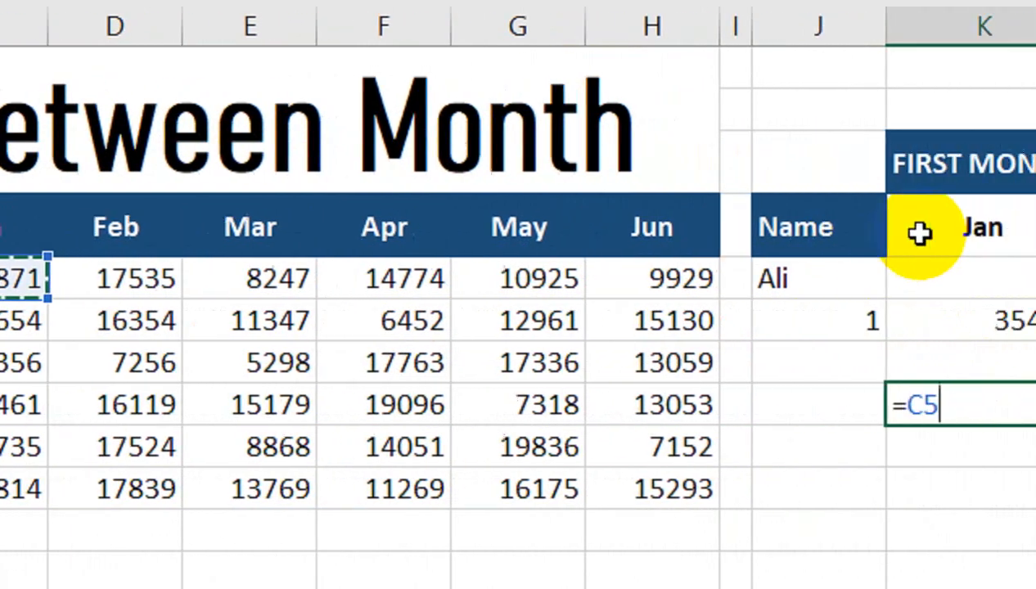
{"action": "type", "text": "+"}
{"action": "left_click", "coordinate": [247, 274]}
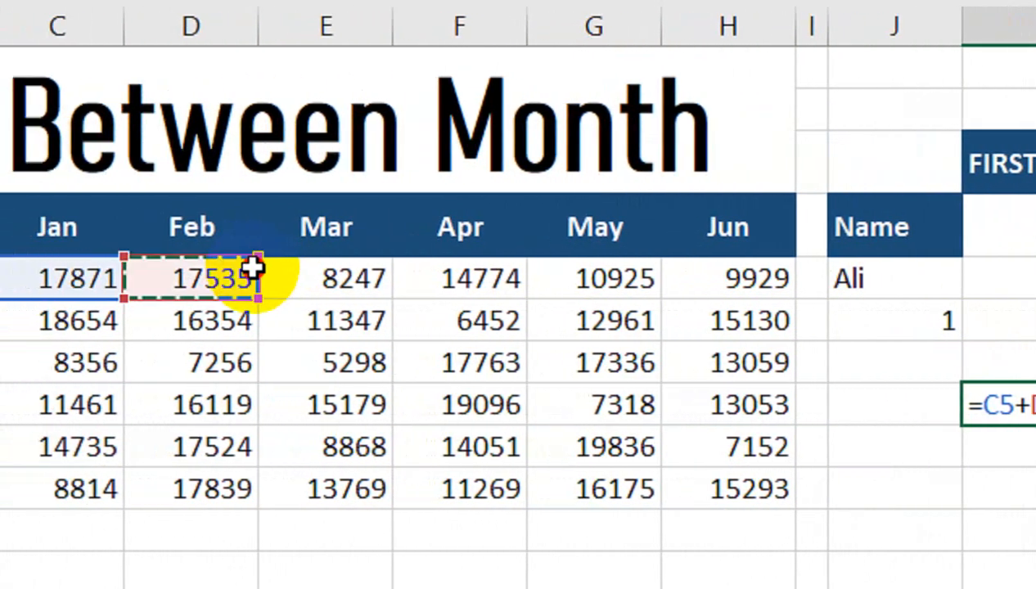
{"action": "key", "text": "Return"}
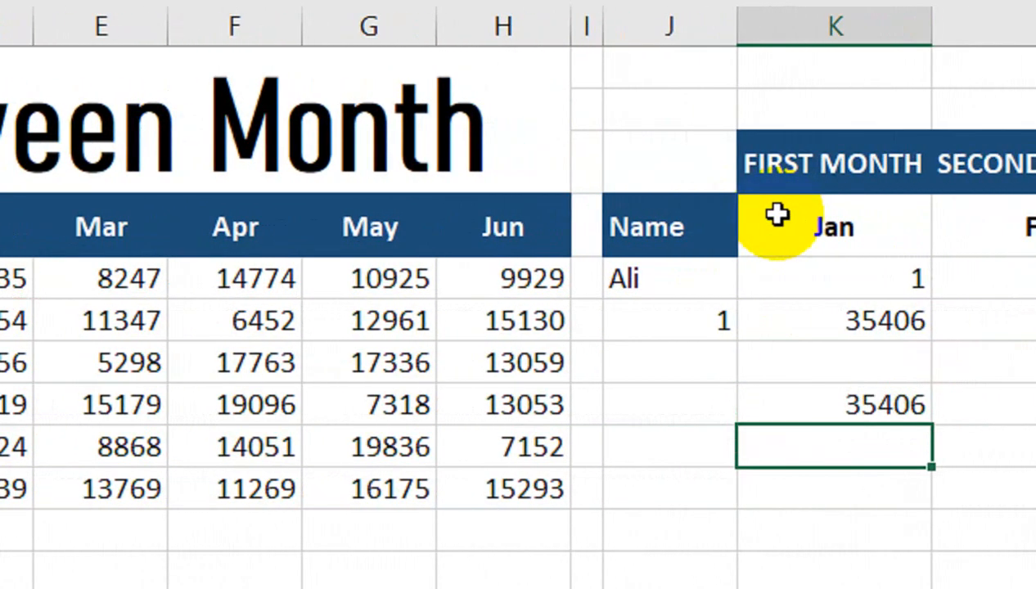
Choose May as the second month in L4
{"action": "left_click", "coordinate": [892, 278]}
{"action": "left_click", "coordinate": [847, 274]}
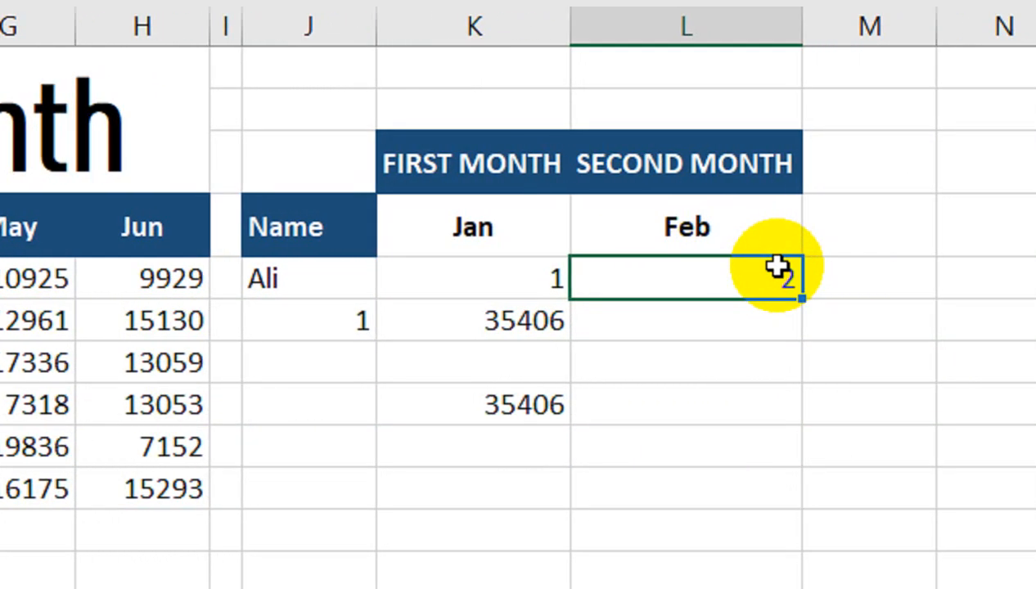
{"action": "left_click", "coordinate": [965, 237]}
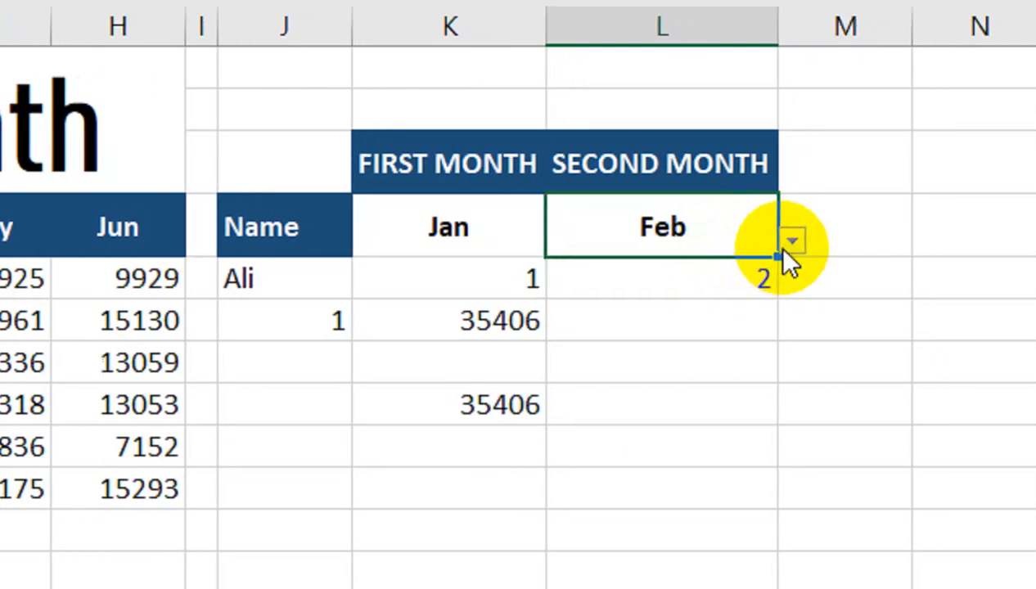
{"action": "left_click", "coordinate": [806, 239]}
{"action": "left_click_drag", "start_coordinate": [664, 366], "coordinate": [663, 381]}
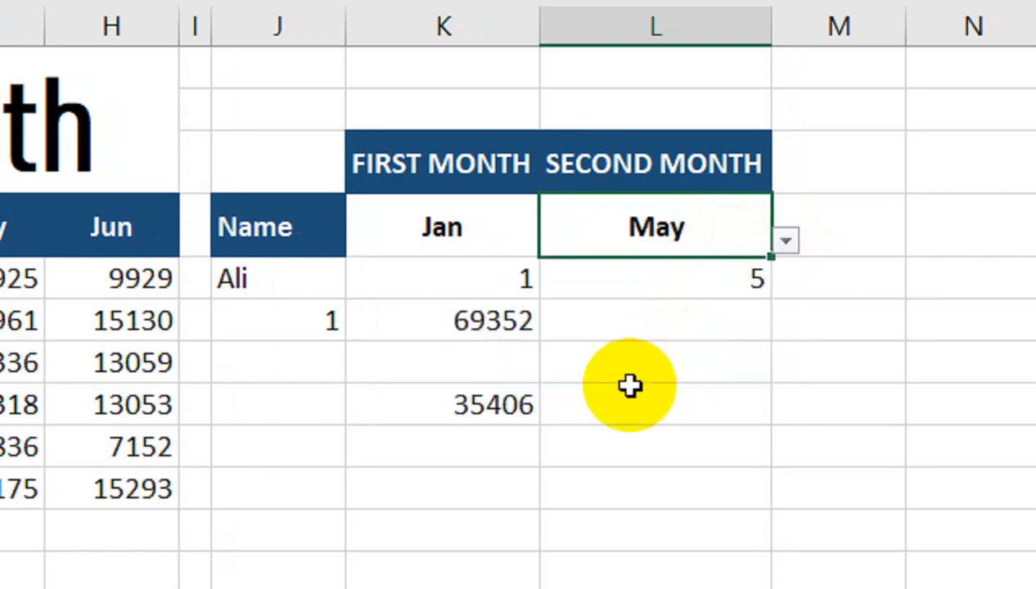
Extend the check formula in K8 to =C5+D5+E5+F5+G5, compare it with K6, and clear K8
{"action": "left_click", "coordinate": [421, 407]}
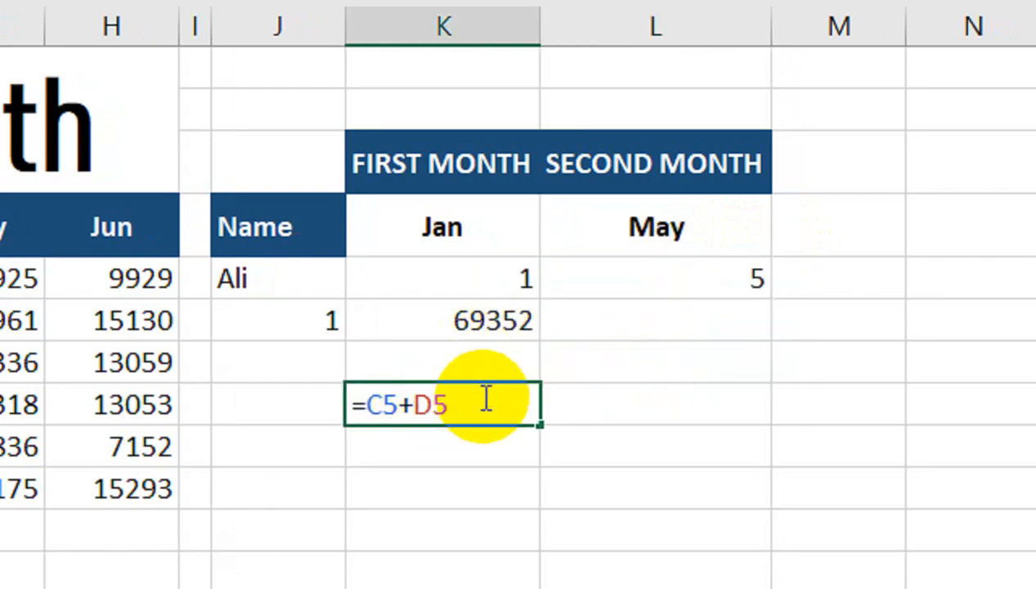
{"action": "left_click", "coordinate": [243, 286]}
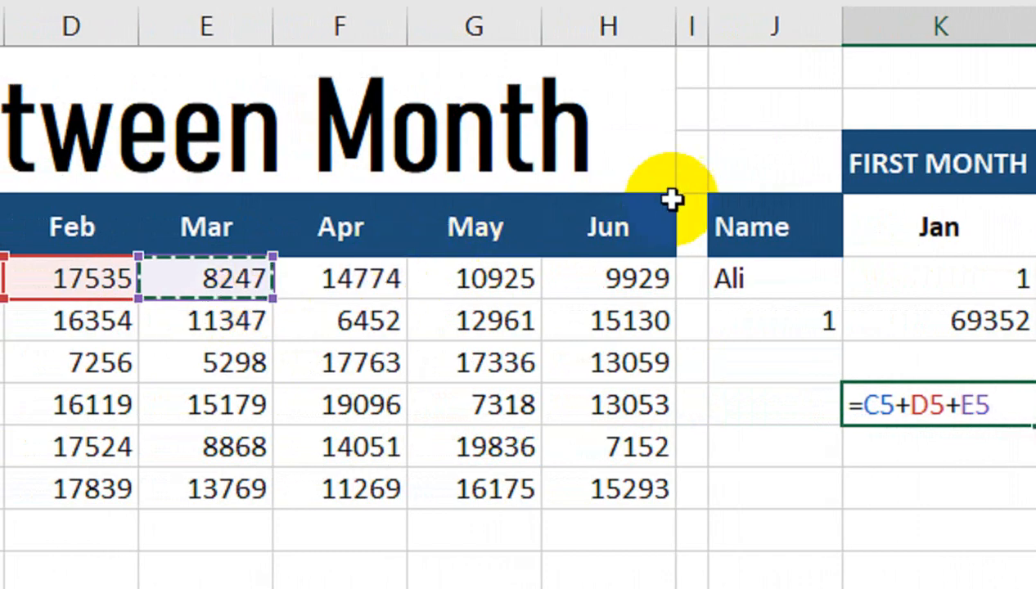
{"action": "left_click", "coordinate": [337, 277]}
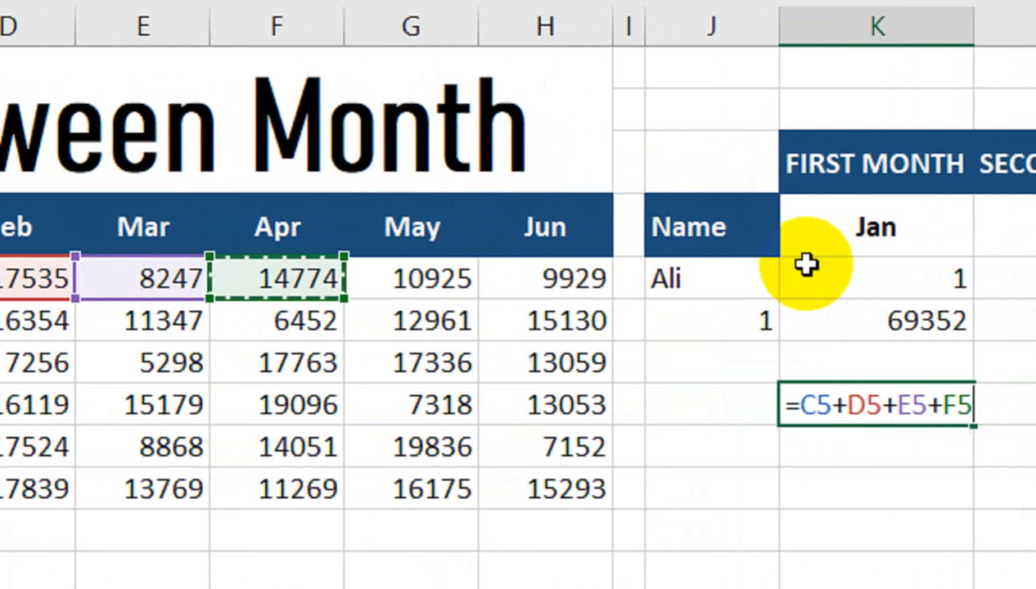
{"action": "type", "text": "+"}
{"action": "left_click", "coordinate": [398, 275]}
{"action": "key", "text": "Return"}
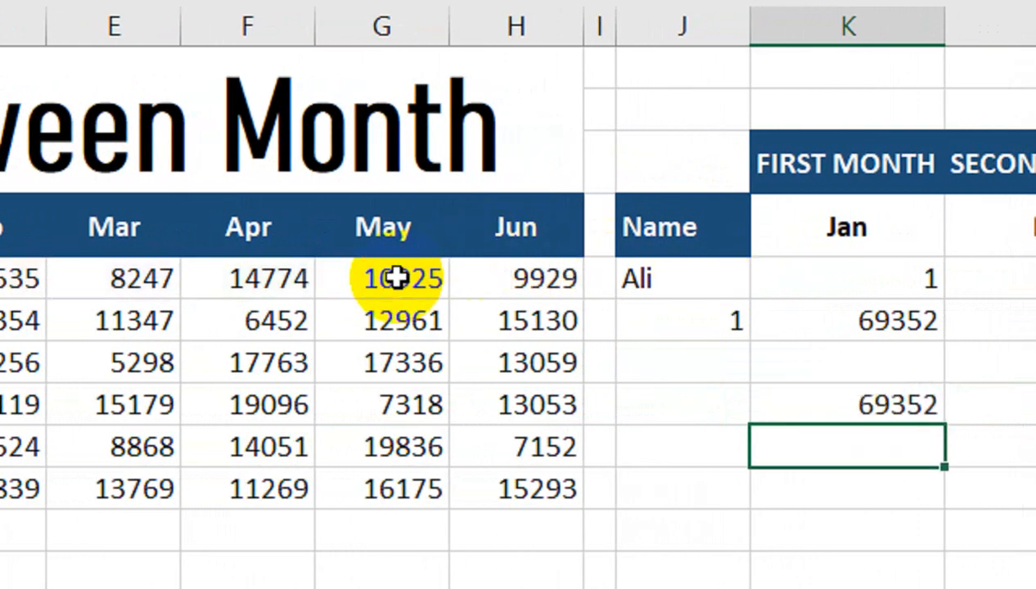
{"action": "left_click", "coordinate": [879, 319]}
{"action": "left_click_drag", "start_coordinate": [777, 319], "coordinate": [777, 405]}
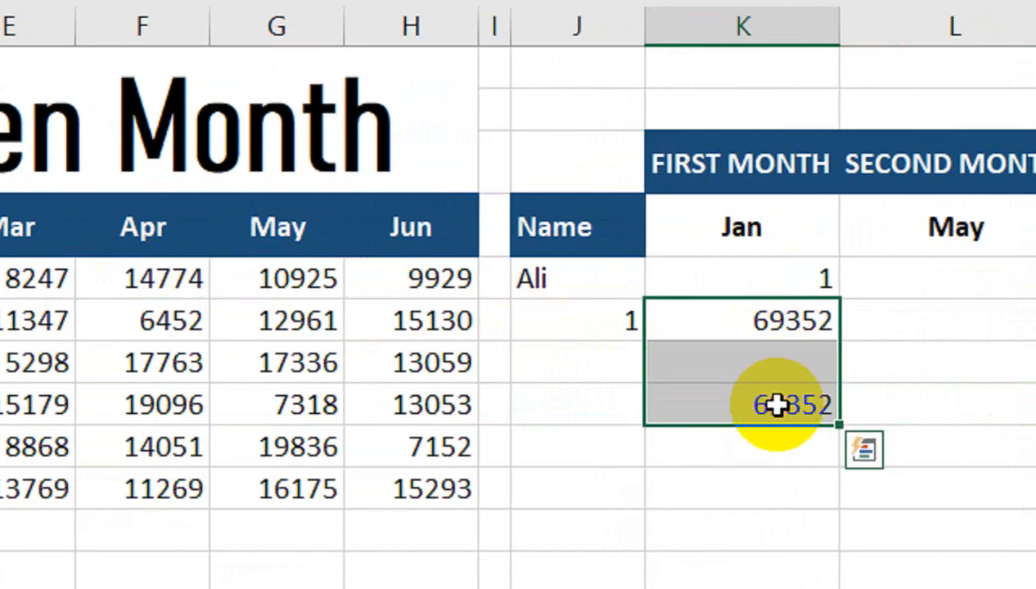
{"action": "left_click", "coordinate": [777, 404]}
{"action": "key", "text": "Delete"}
Hide the helper MATCH results in K5:L5 and J6 by setting their font colour to white
{"action": "left_click_drag", "start_coordinate": [787, 280], "coordinate": [906, 278]}
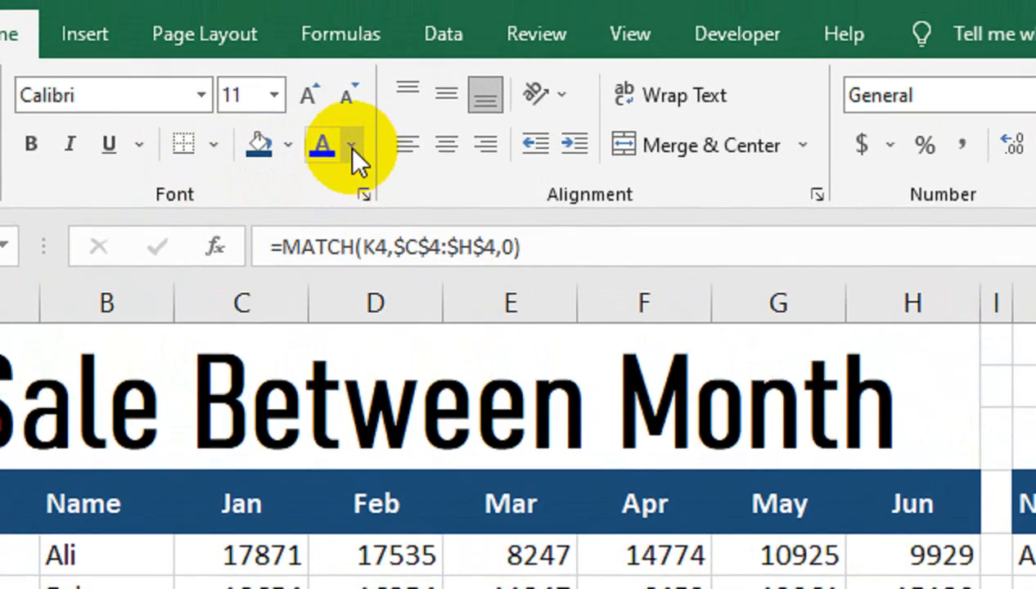
{"action": "left_click", "coordinate": [350, 146]}
{"action": "left_click", "coordinate": [321, 257]}
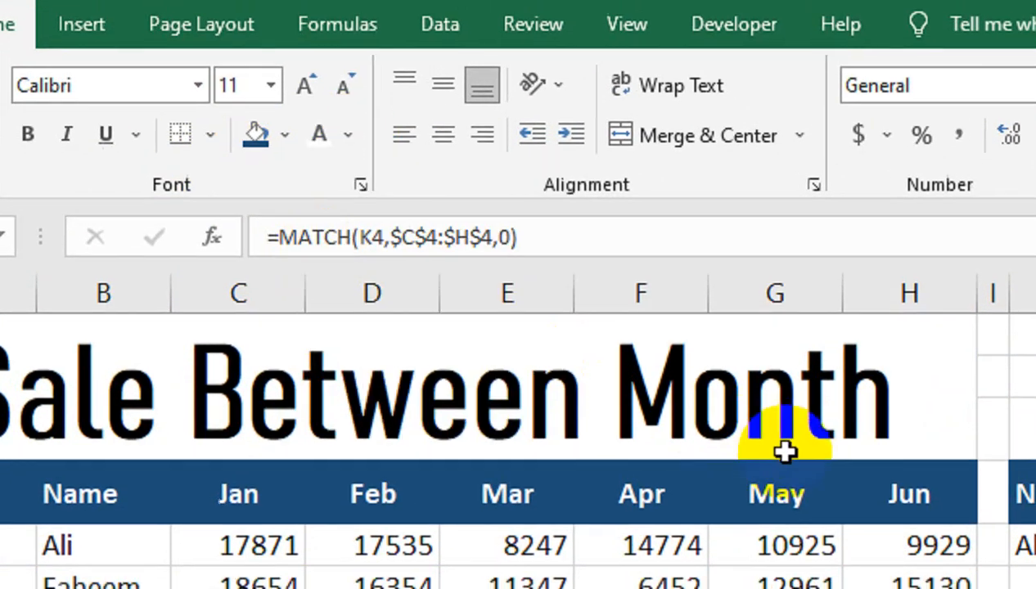
{"action": "left_click", "coordinate": [828, 456]}
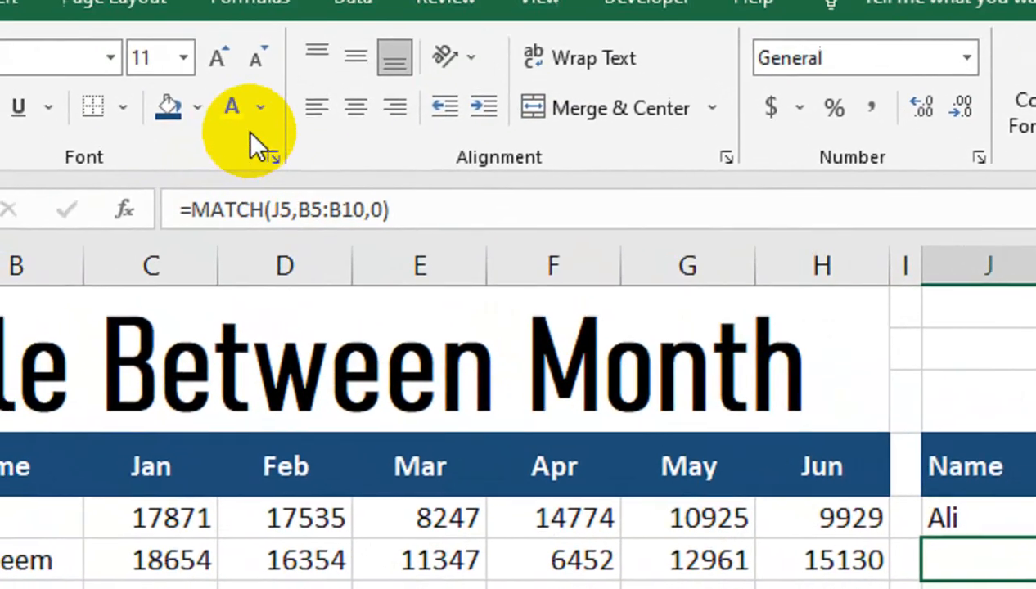
Merge K6:L8 into one cell and centre the total horizontally and vertically
{"action": "left_click", "coordinate": [1035, 588]}
{"action": "left_click_drag", "start_coordinate": [1035, 559], "coordinate": [1035, 588]}
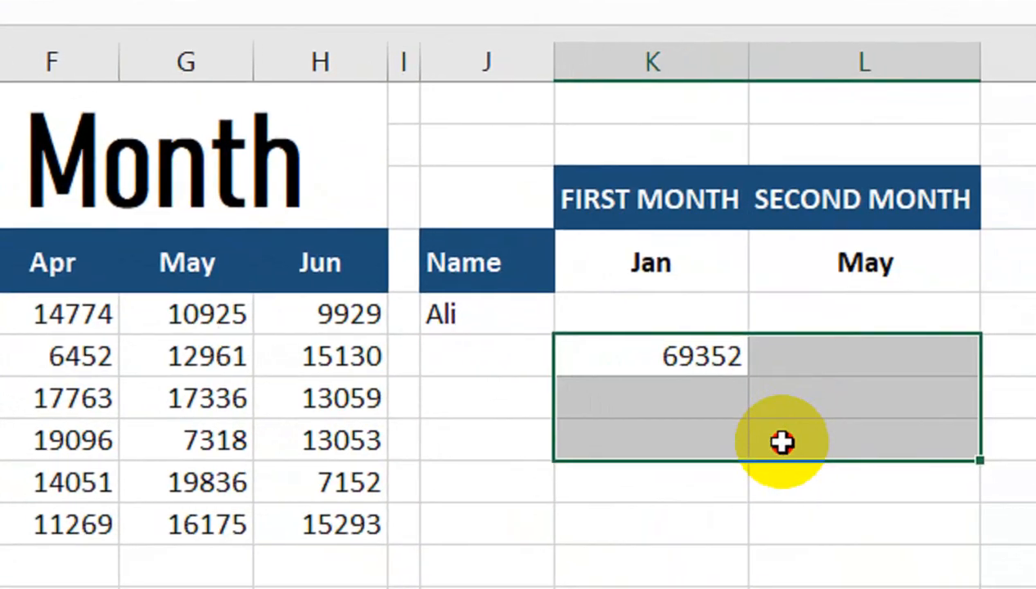
{"action": "left_click", "coordinate": [232, 150]}
{"action": "left_click", "coordinate": [232, 139]}
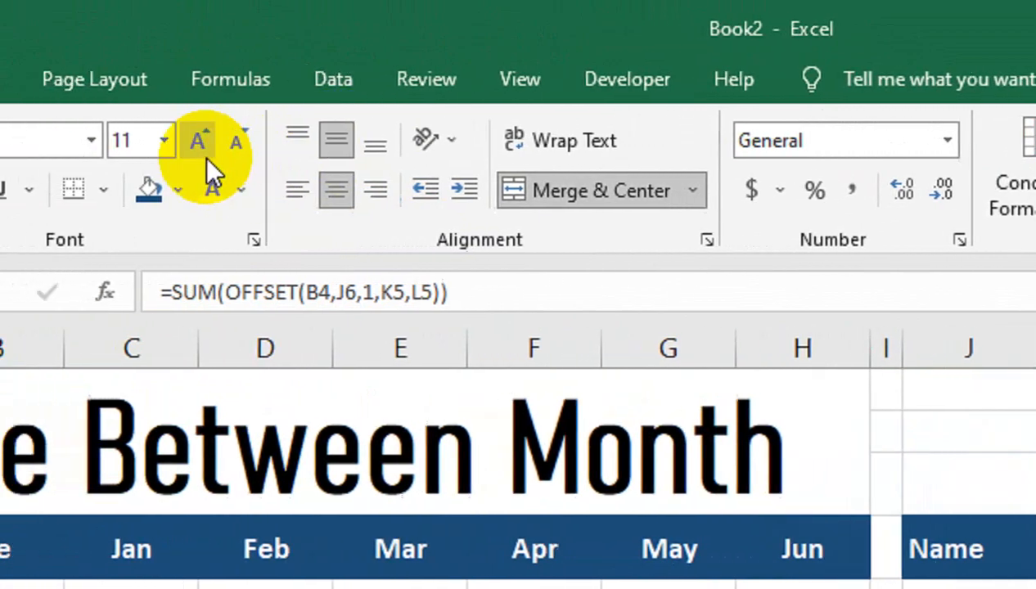
Increase the font size of the merged total in K6 to 22 and make it bold
{"action": "left_click", "coordinate": [201, 146]}
{"action": "left_click", "coordinate": [201, 145]}
{"action": "left_click", "coordinate": [201, 146]}
{"action": "left_click", "coordinate": [201, 145]}
{"action": "left_click", "coordinate": [201, 146]}
{"action": "left_click", "coordinate": [201, 145]}
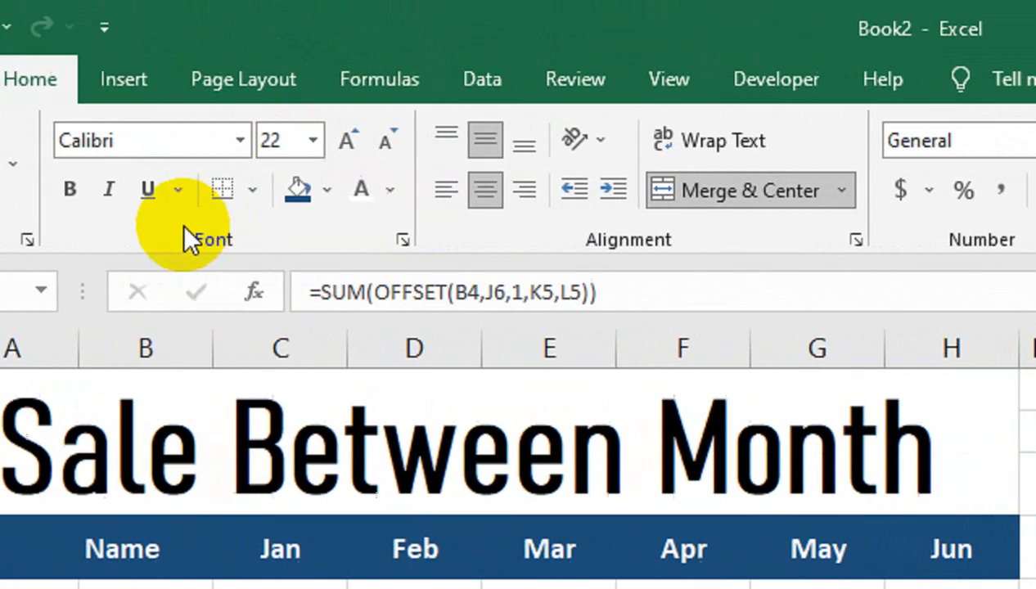
{"action": "left_click", "coordinate": [69, 189]}
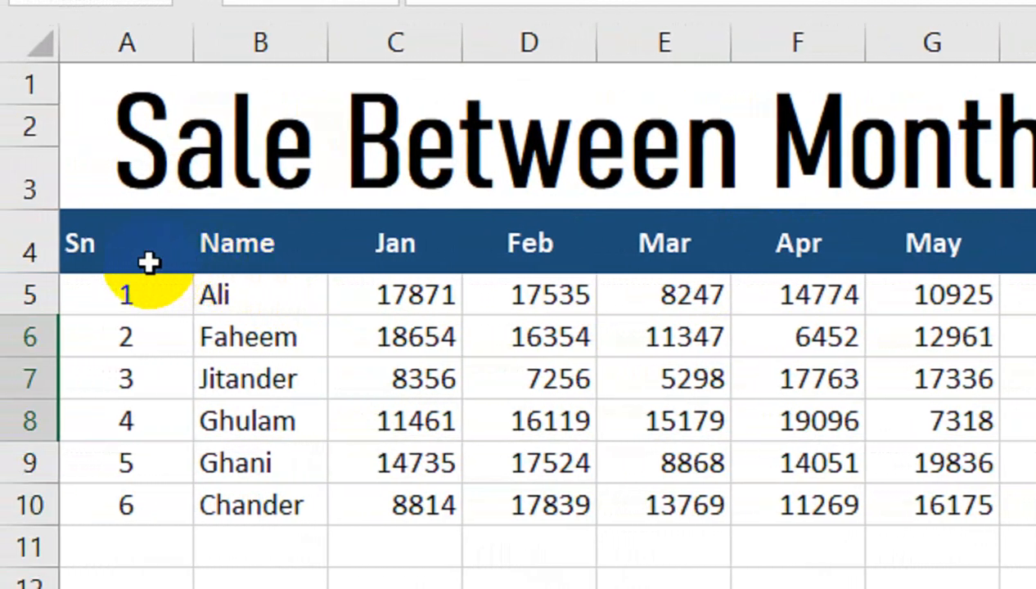
Copy the Sn and Name columns in A4:B10 and paste them below the table starting at A12
{"action": "left_click_drag", "start_coordinate": [148, 262], "coordinate": [309, 532]}
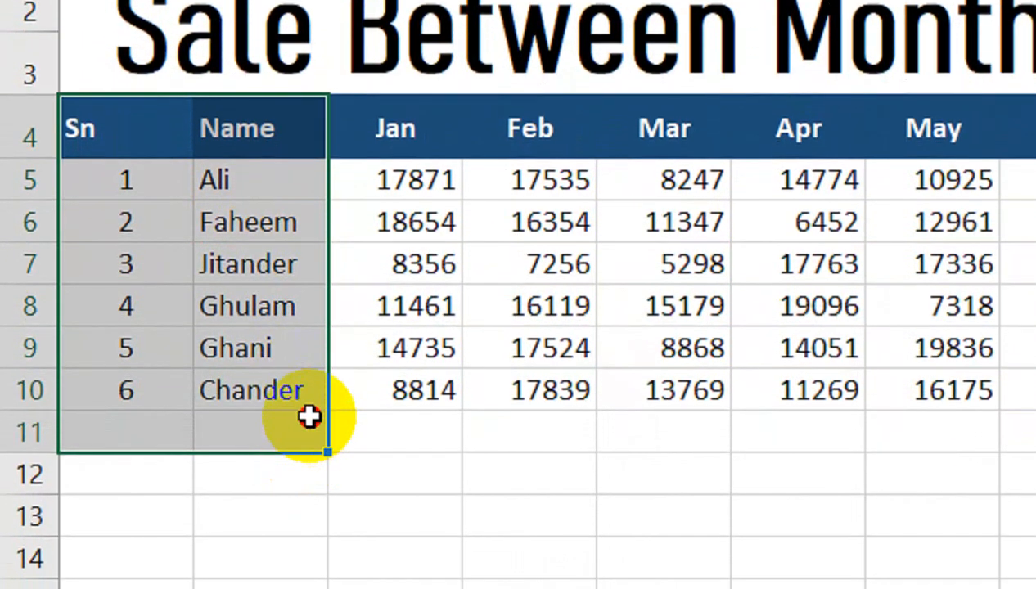
{"action": "left_click_drag", "start_coordinate": [309, 417], "coordinate": [311, 400]}
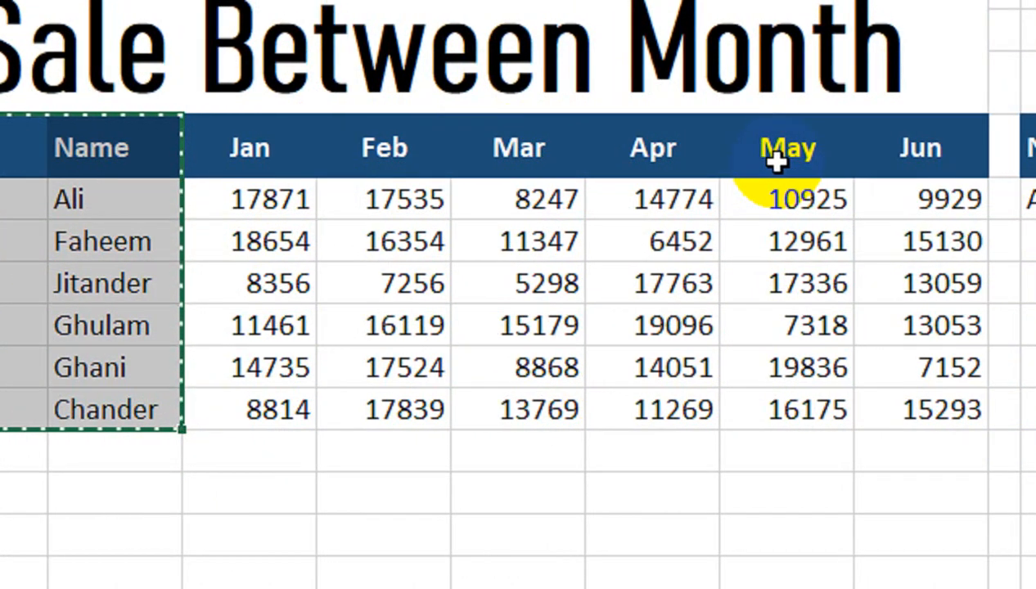
{"action": "left_click_drag", "start_coordinate": [280, 166], "coordinate": [521, 176]}
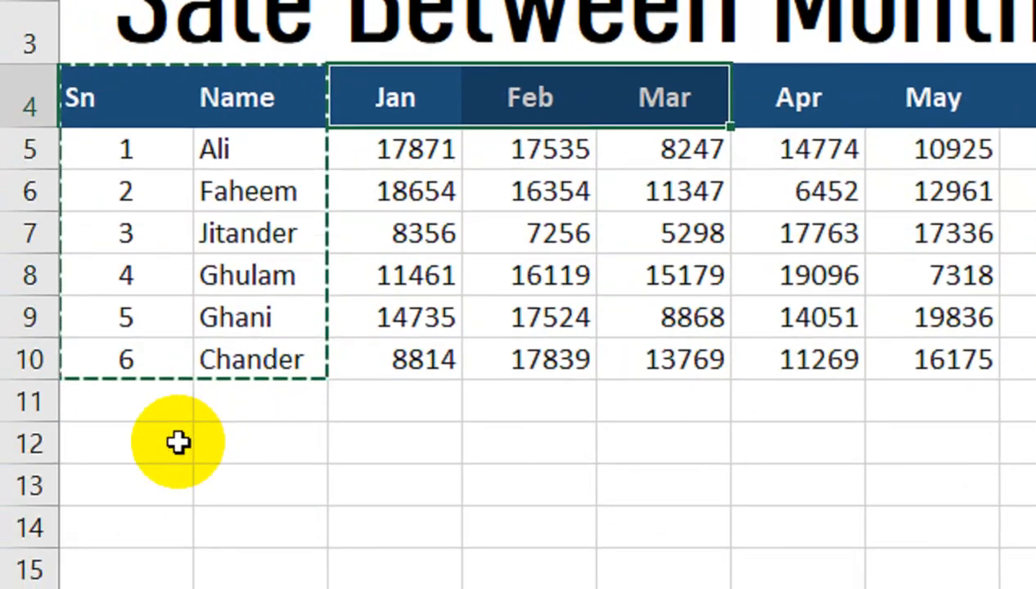
{"action": "left_click", "coordinate": [179, 442]}
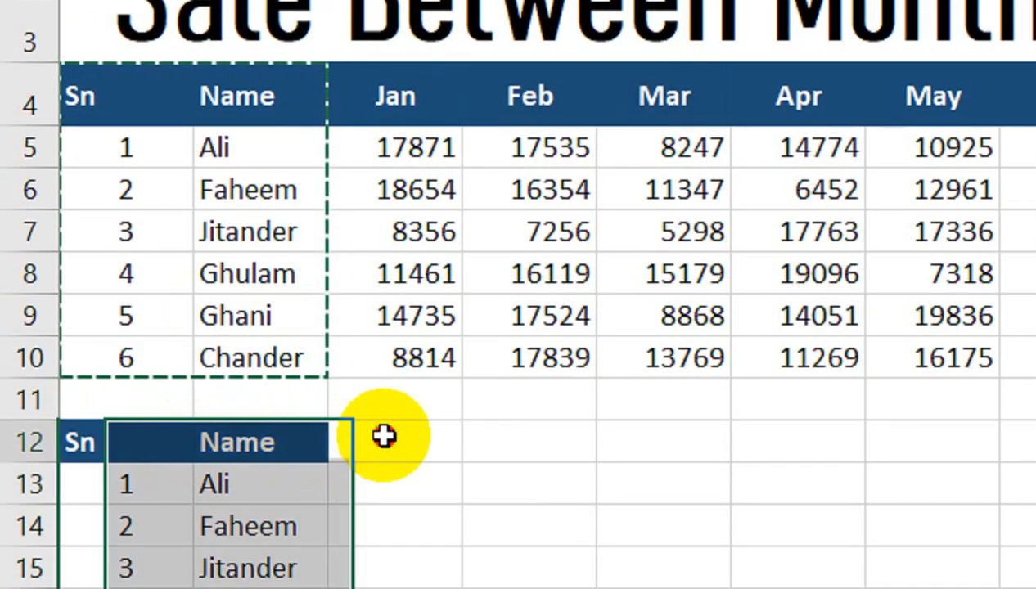
Enter the quarter headings Q1 in C12 and Q2 in D12 beside the copied Name column
{"action": "left_click", "coordinate": [384, 434]}
{"action": "type", "text": "q"}
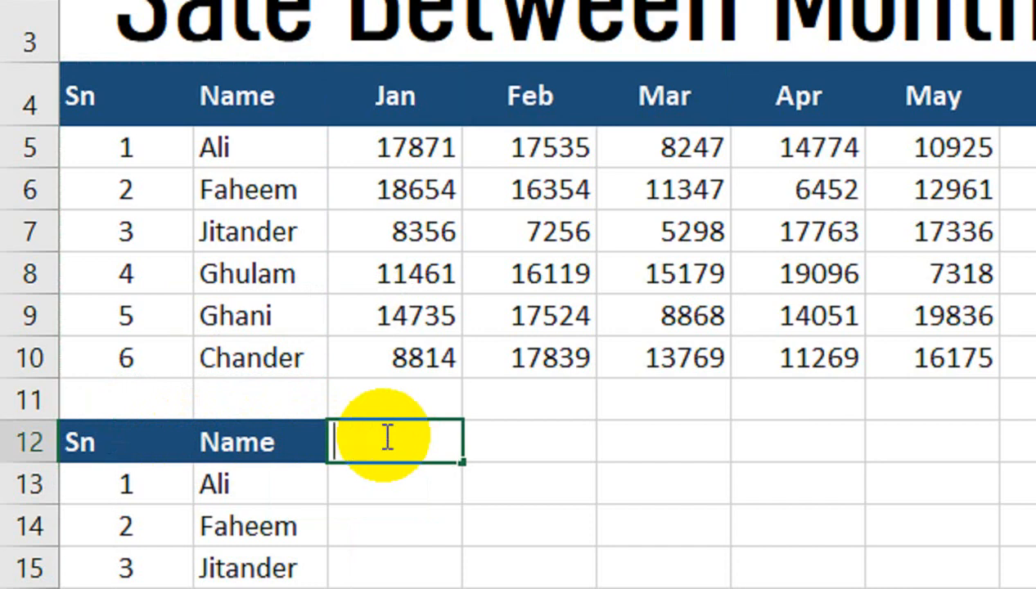
{"action": "key", "text": "Tab"}
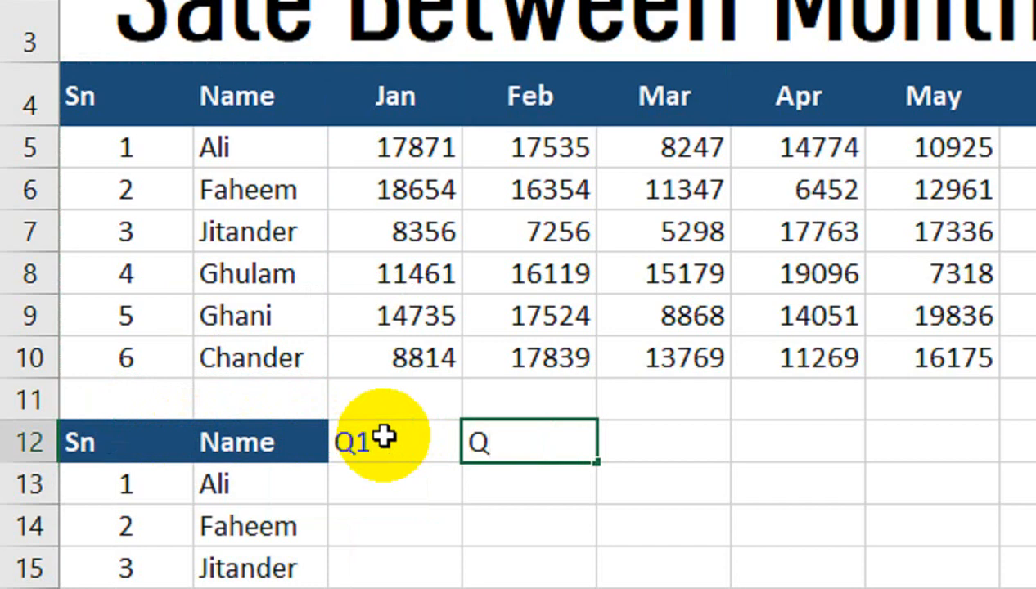
{"action": "type", "text": "Q2"}
{"action": "scroll", "coordinate": [393, 442], "scroll_direction": "down", "scroll_amount": 2}
{"action": "key", "text": "Tab"}
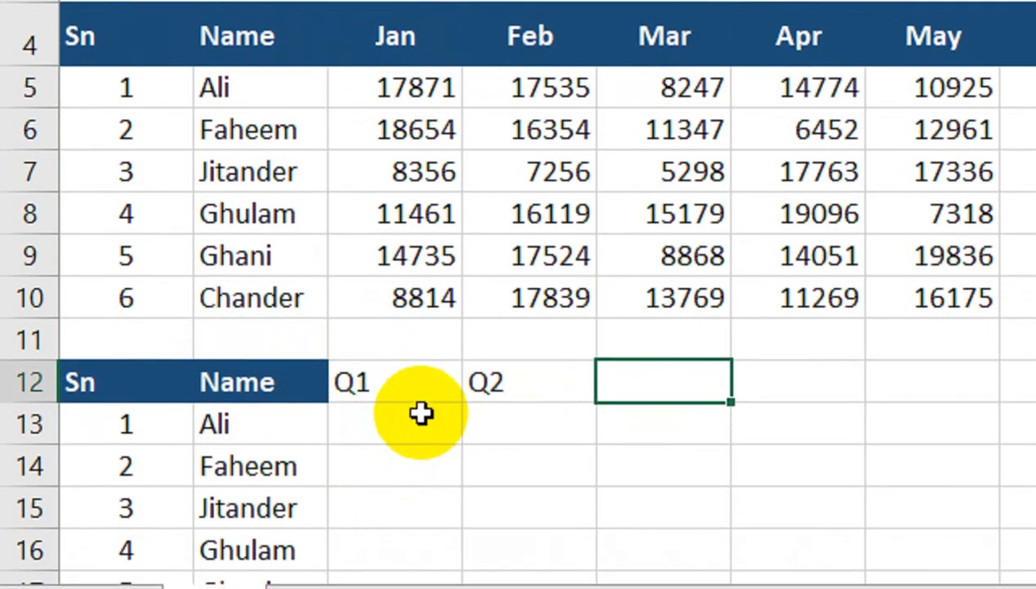
Format the Q1 and Q2 headings in C12:D12 with a black fill, white font and centred text
{"action": "left_click_drag", "start_coordinate": [396, 378], "coordinate": [515, 377]}
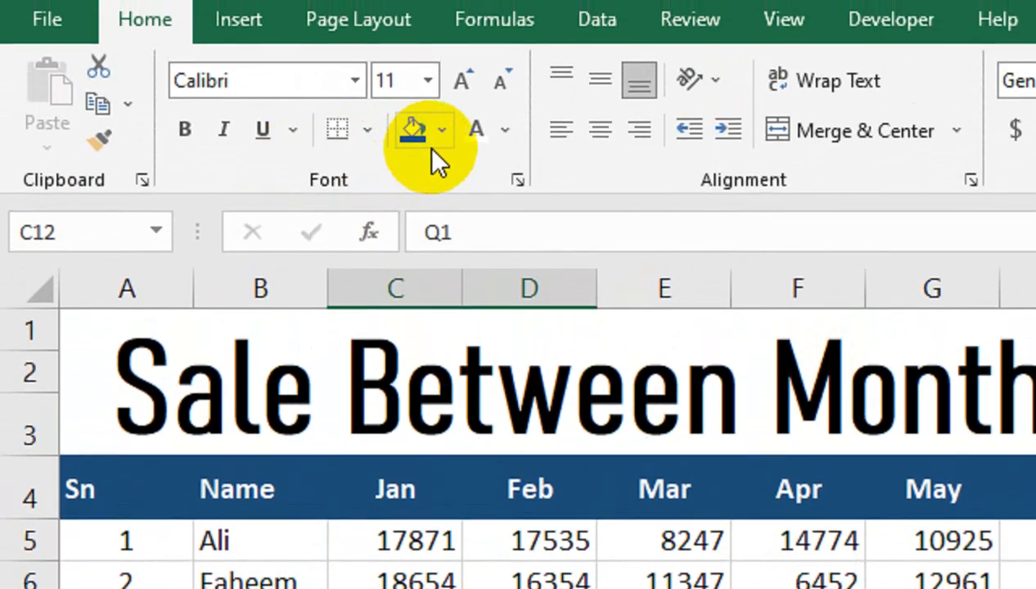
{"action": "left_click", "coordinate": [442, 132]}
{"action": "left_click", "coordinate": [438, 207]}
{"action": "left_click", "coordinate": [478, 143]}
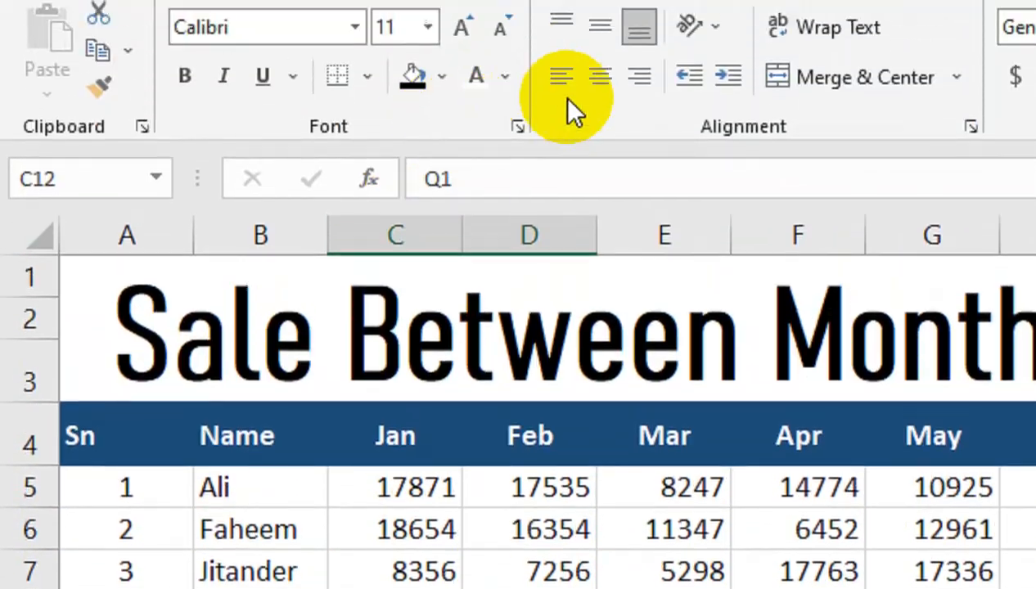
{"action": "left_click", "coordinate": [599, 76]}
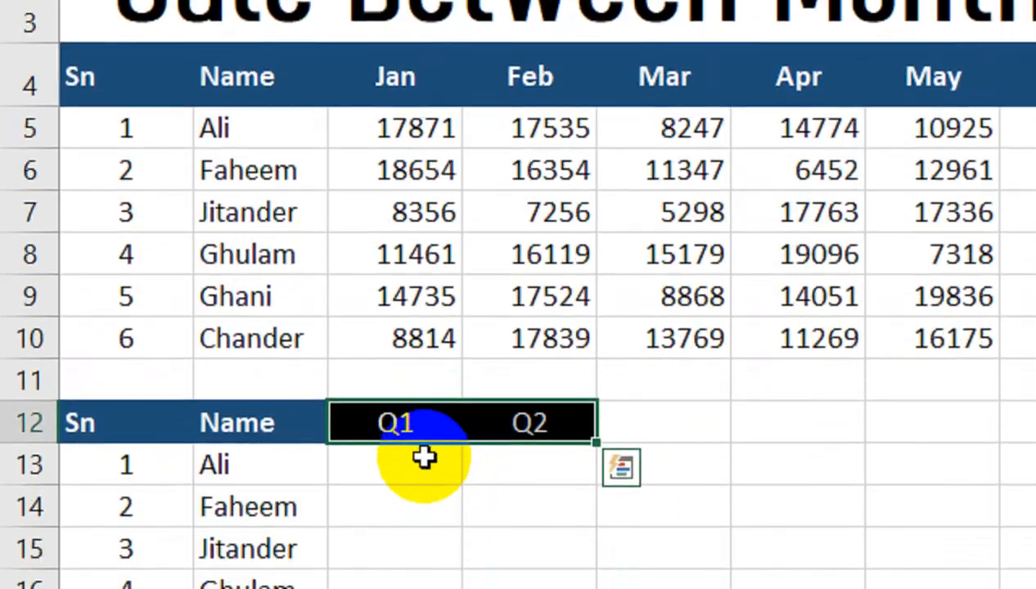
Start a SUM of OFFSET formula in C13 with the column-locked reference $C5
{"action": "left_click", "coordinate": [423, 479]}
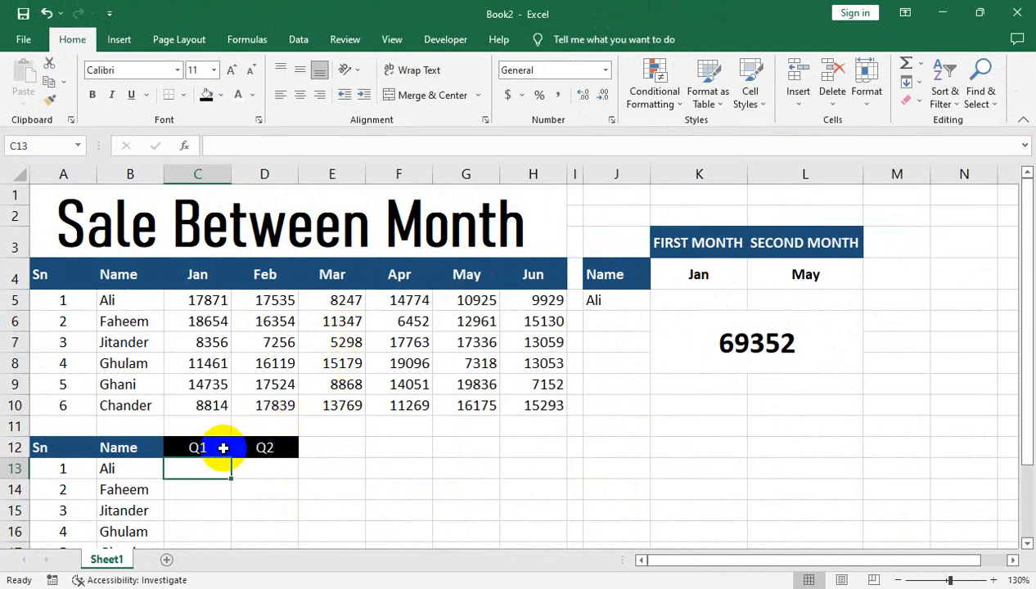
{"action": "type", "text": "=SUM("}
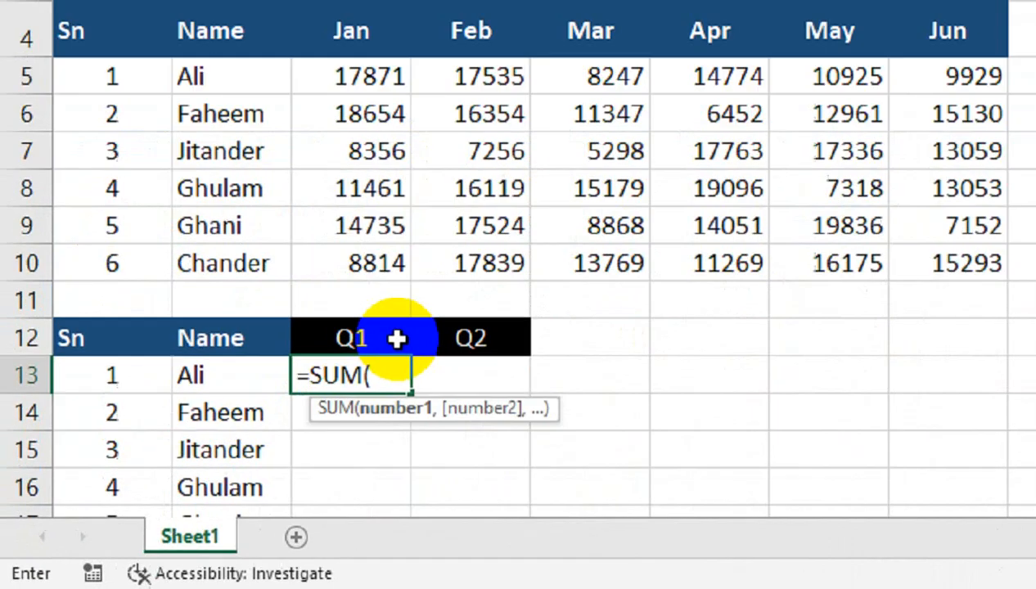
{"action": "type", "text": "OFFSET("}
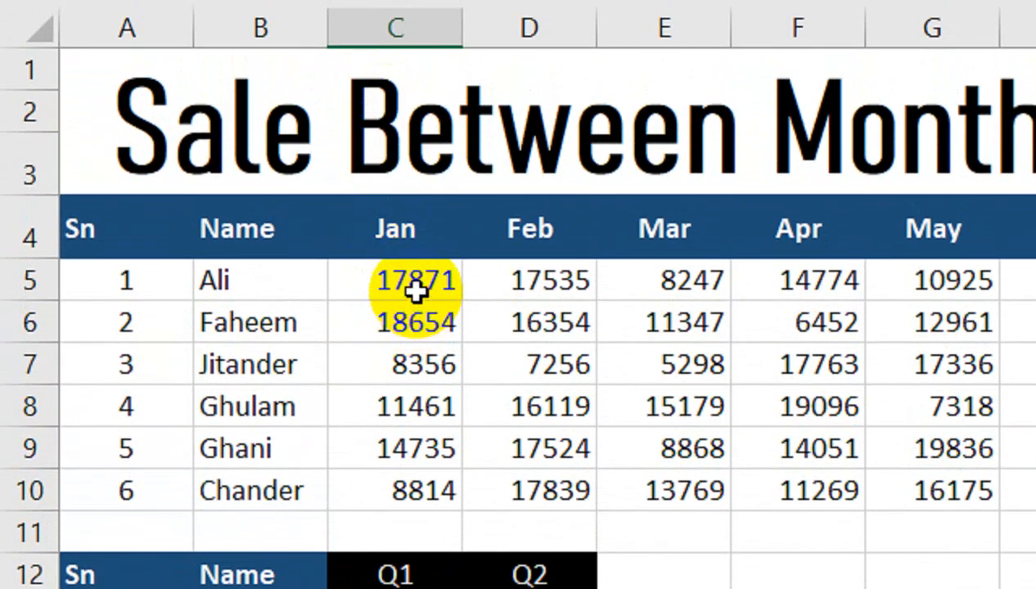
{"action": "left_click", "coordinate": [417, 288]}
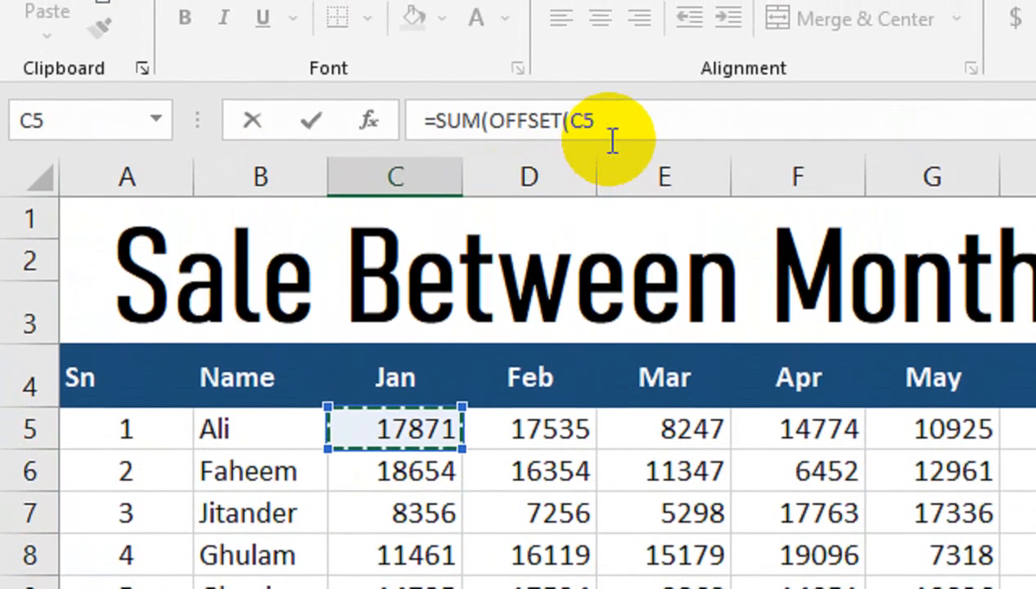
{"action": "key", "text": "F4"}
{"action": "key", "text": "F4"}
{"action": "key", "text": "F4"}
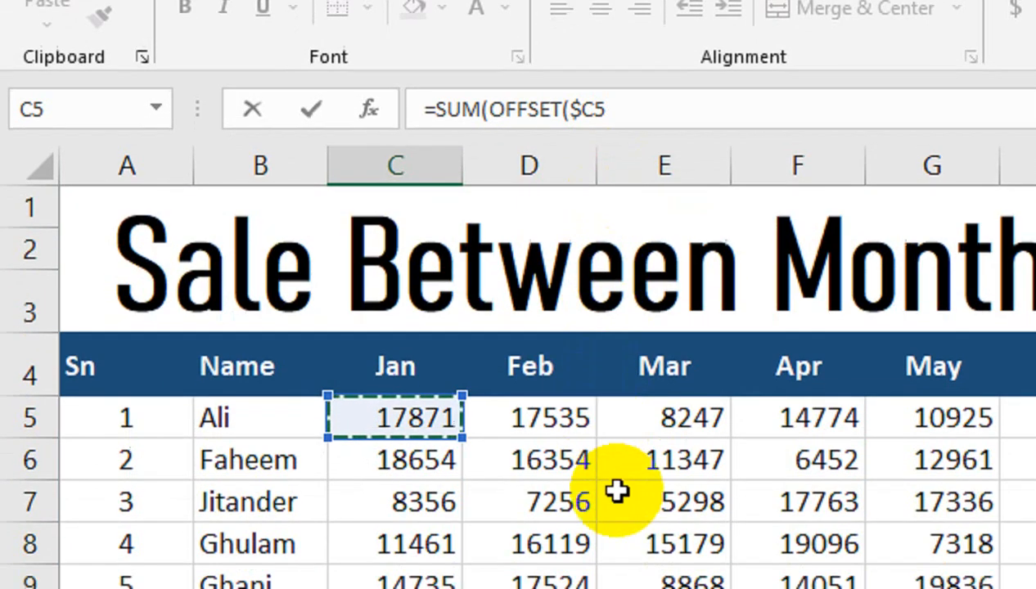
{"action": "type", "text": ","}
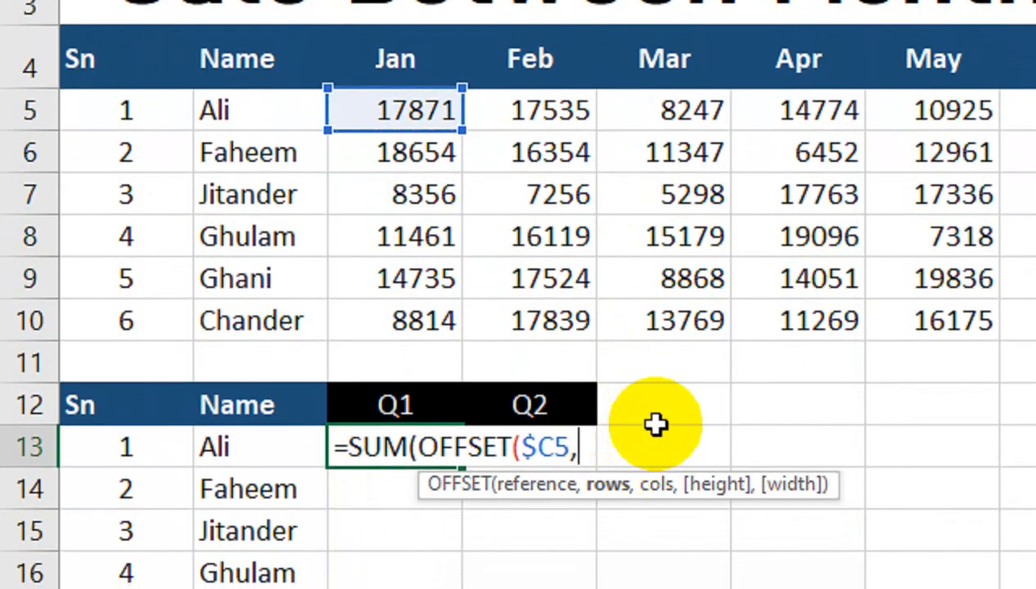
Leave the OFFSET rows argument empty and begin its columns argument with 3*COLUMNS($C$5:C5, locking only the first reference
{"action": "type", "text": ",3*"}
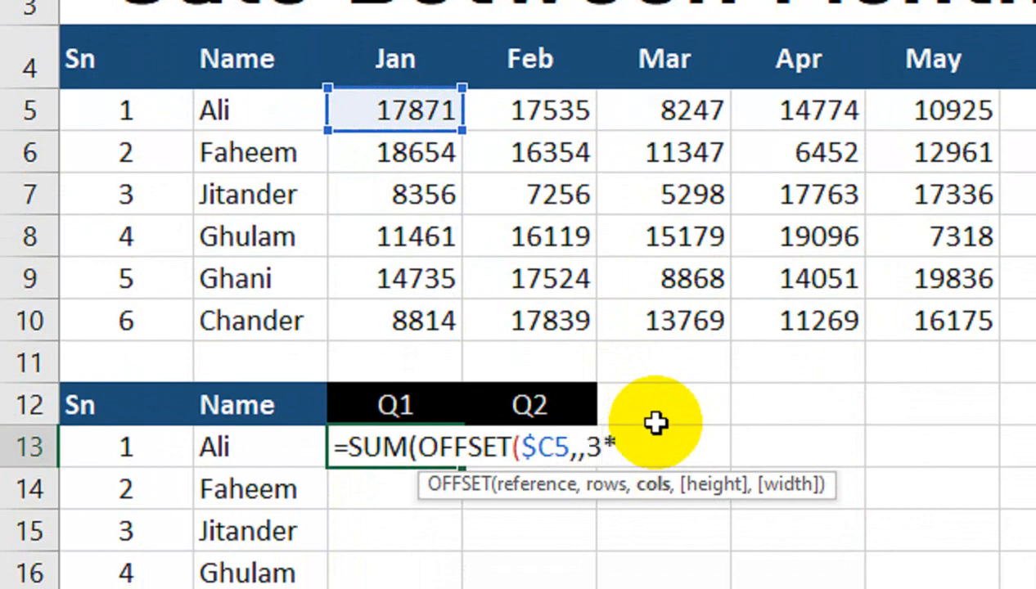
{"action": "type", "text": "COL"}
{"action": "key", "text": "Down"}
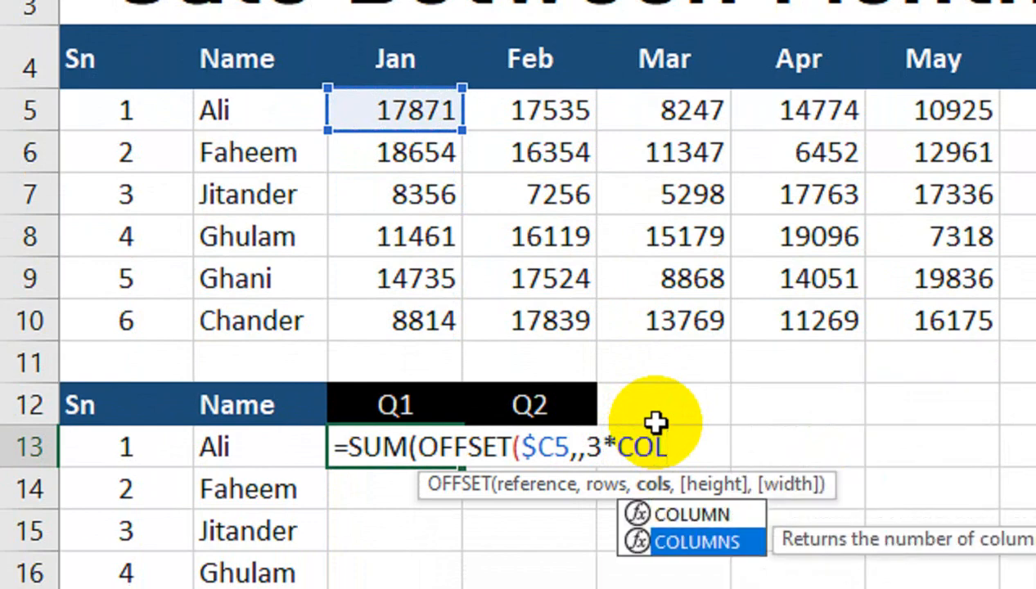
{"action": "key", "text": "Tab"}
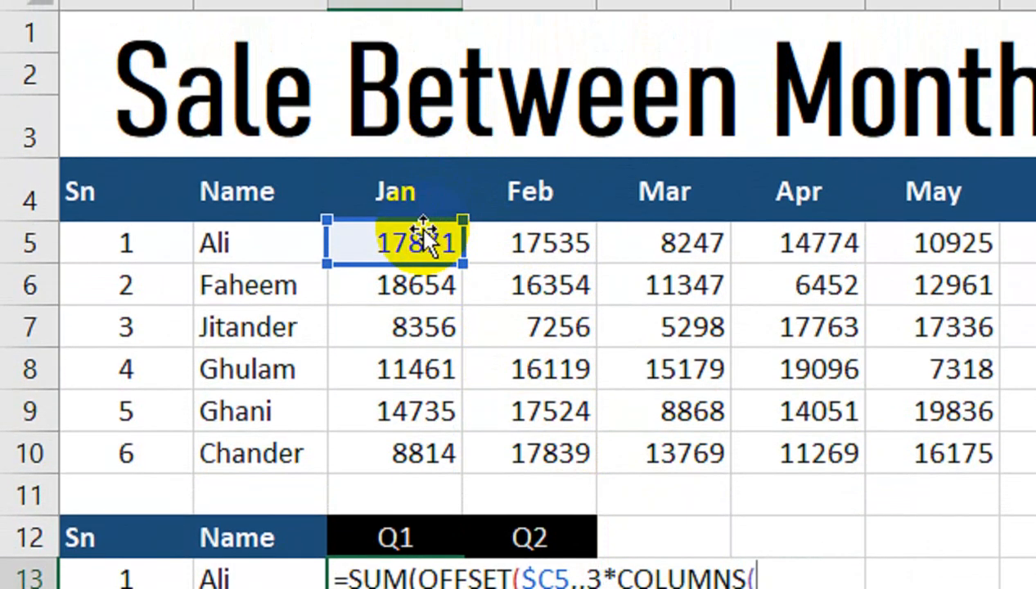
{"action": "left_click", "coordinate": [424, 239]}
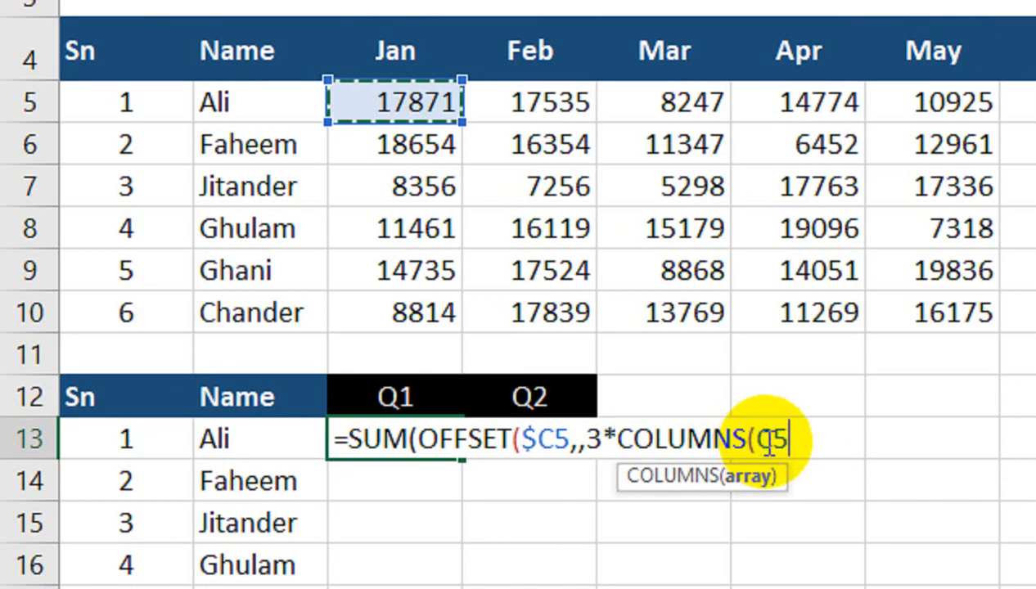
{"action": "type", "text": ":C5"}
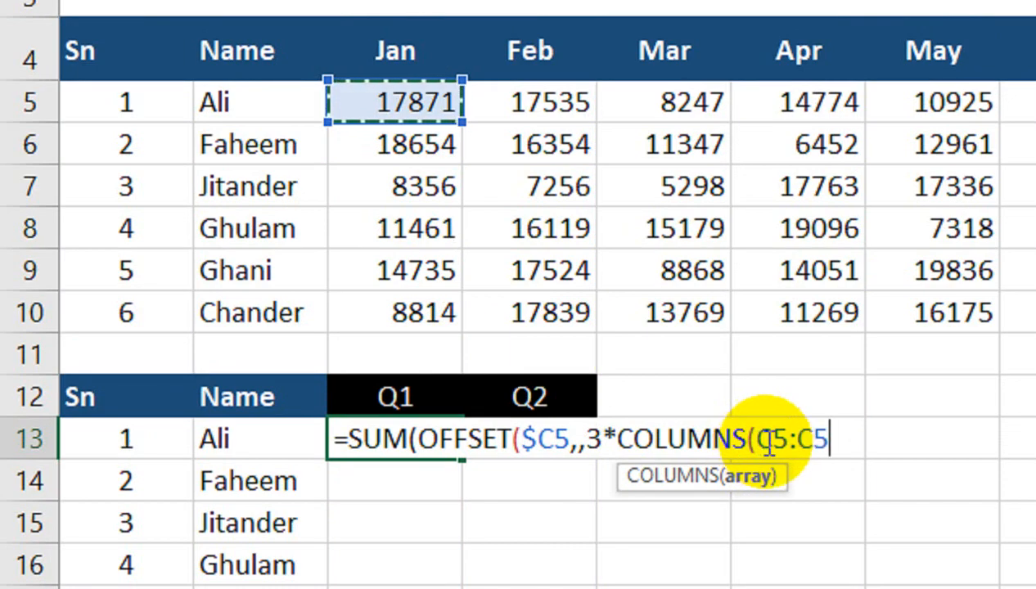
{"action": "left_click", "coordinate": [774, 440]}
{"action": "key", "text": "F4"}
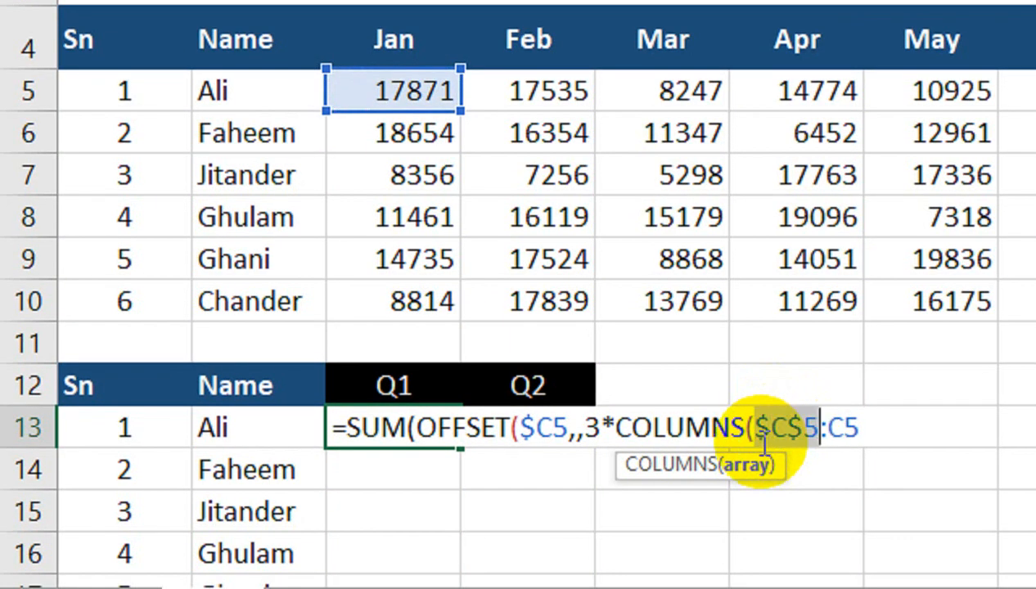
{"action": "key", "text": "End"}
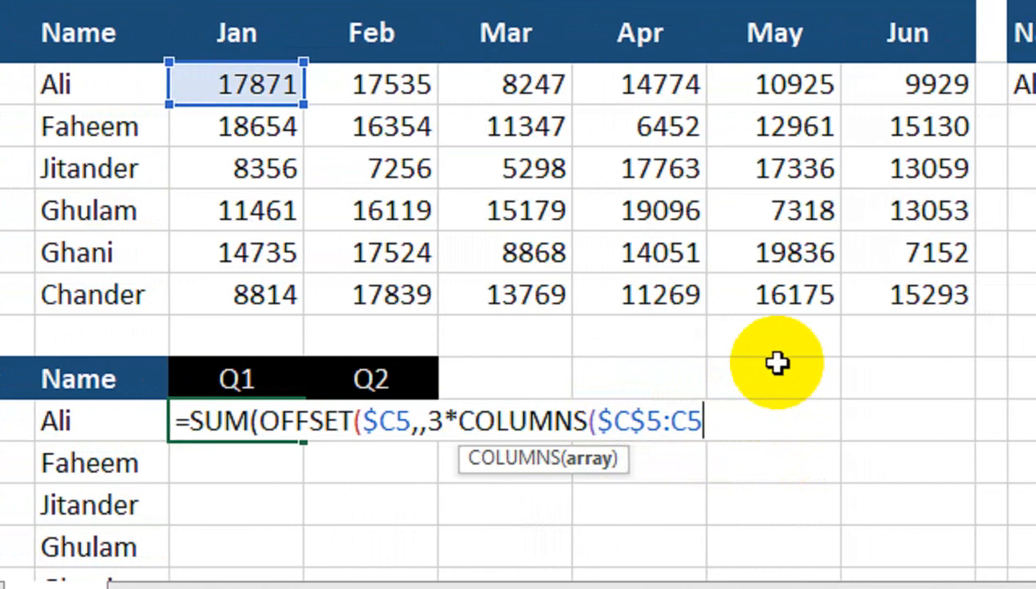
Complete the C13 formula by subtracting 3 from the column offset, with height 1 and width 3
{"action": "type", "text": ")"}
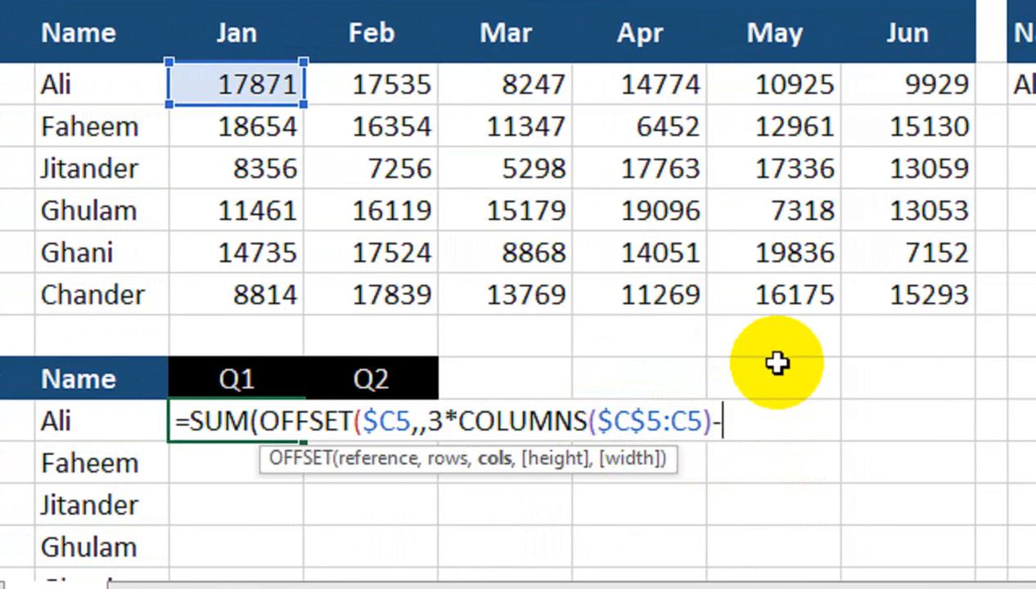
{"action": "type", "text": "-3,"}
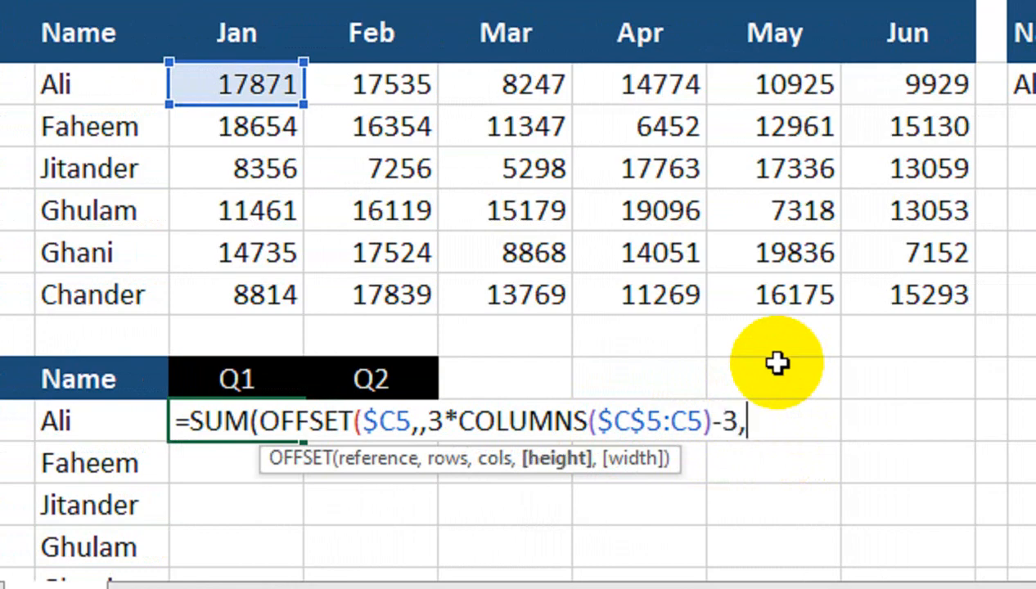
{"action": "type", "text": "1,"}
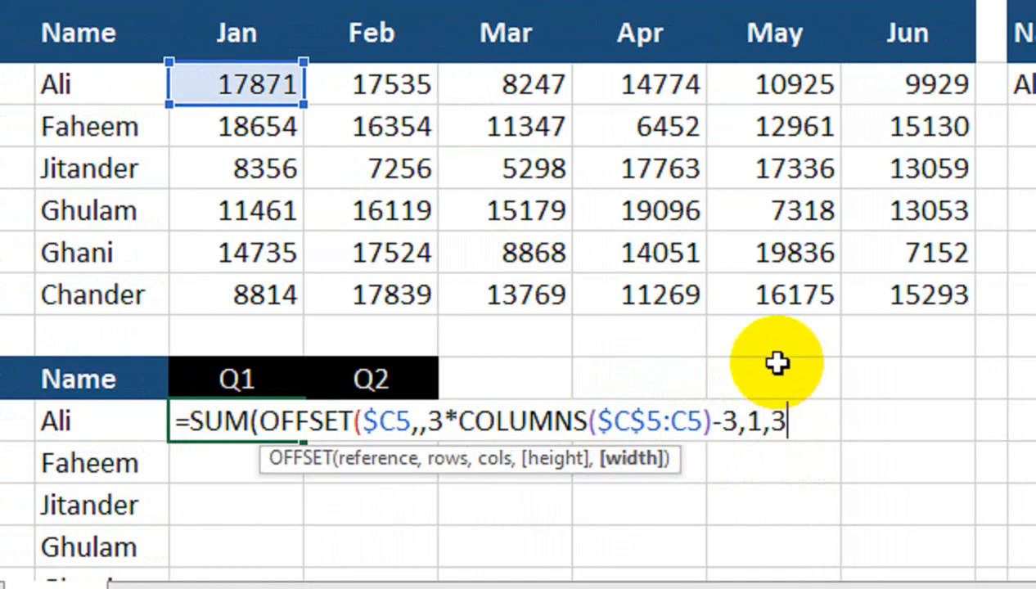
{"action": "type", "text": "3)"}
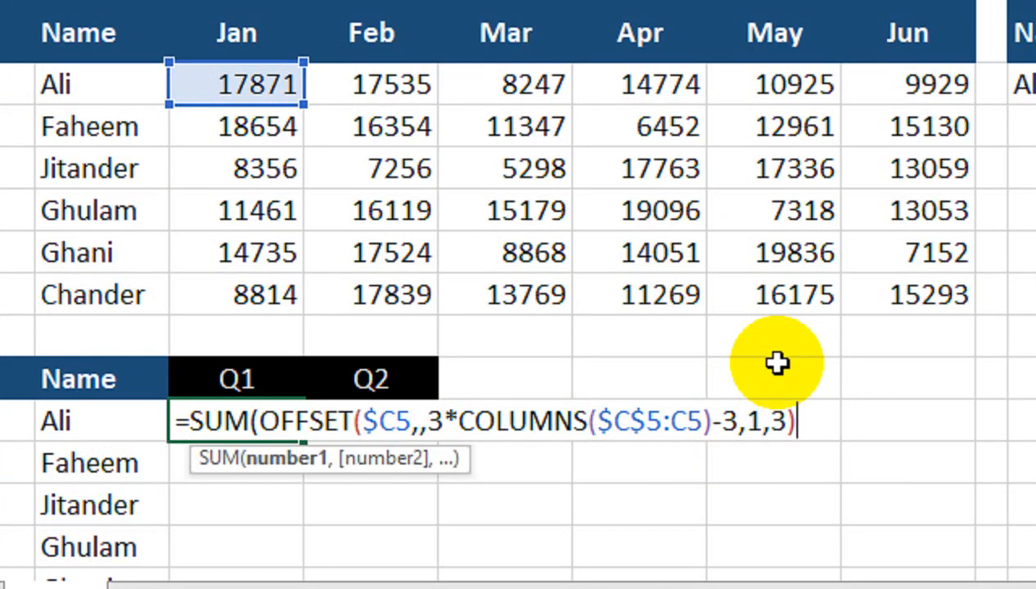
{"action": "type", "text": ")"}
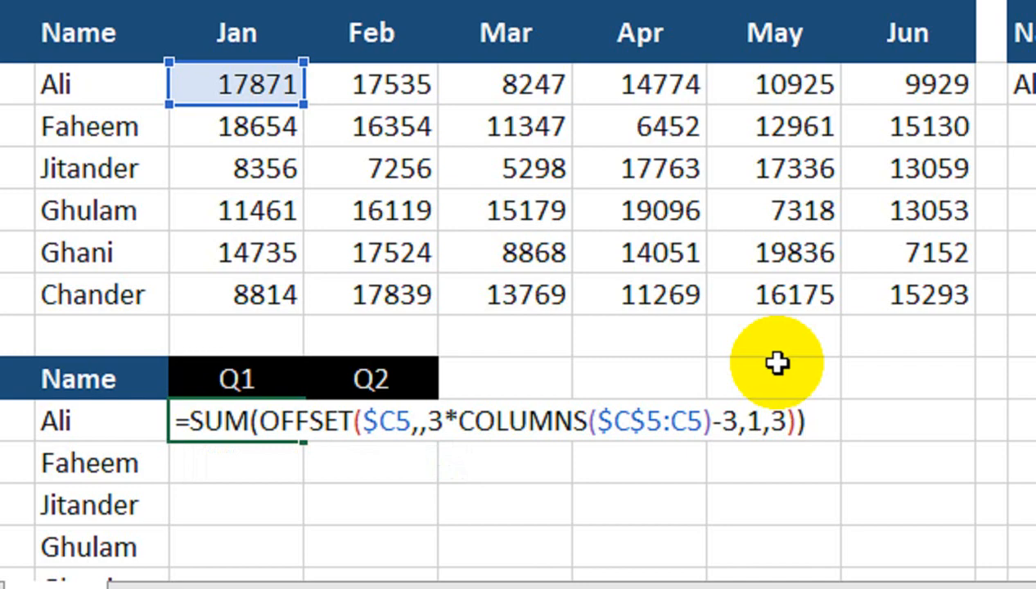
{"action": "key", "text": "Return"}
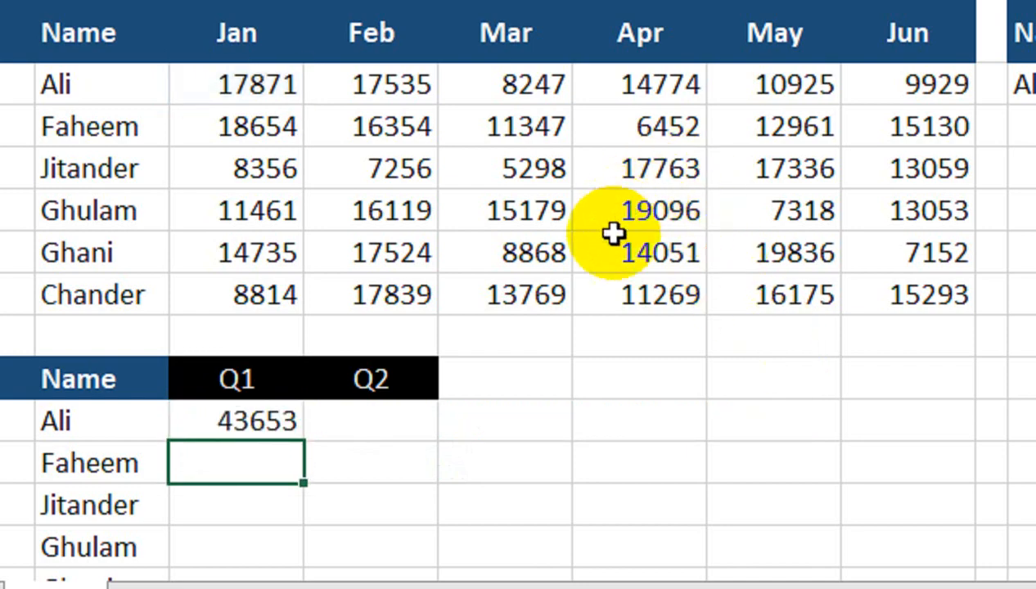
Fill the quarterly formula from C13 across to D13 and down to row 18
{"action": "left_click", "coordinate": [254, 420]}
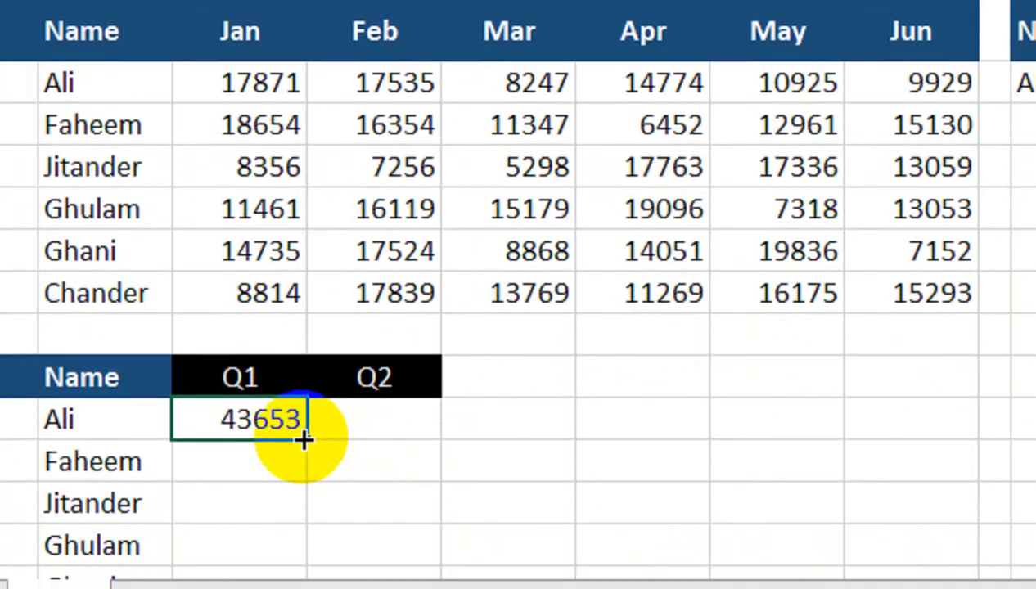
{"action": "left_click_drag", "start_coordinate": [308, 440], "coordinate": [442, 507]}
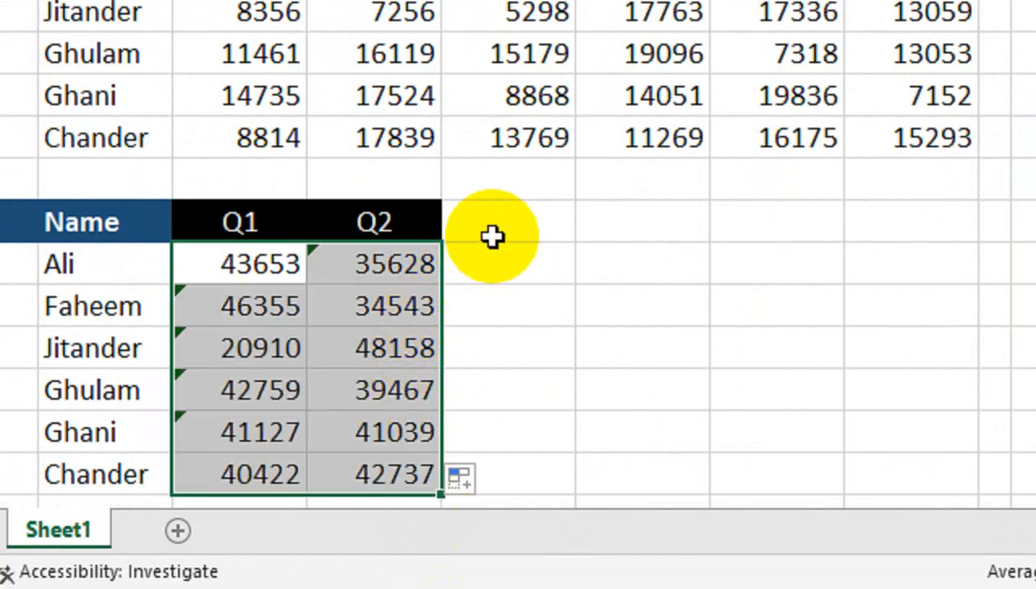
{"action": "left_click_drag", "start_coordinate": [212, 263], "coordinate": [378, 491]}
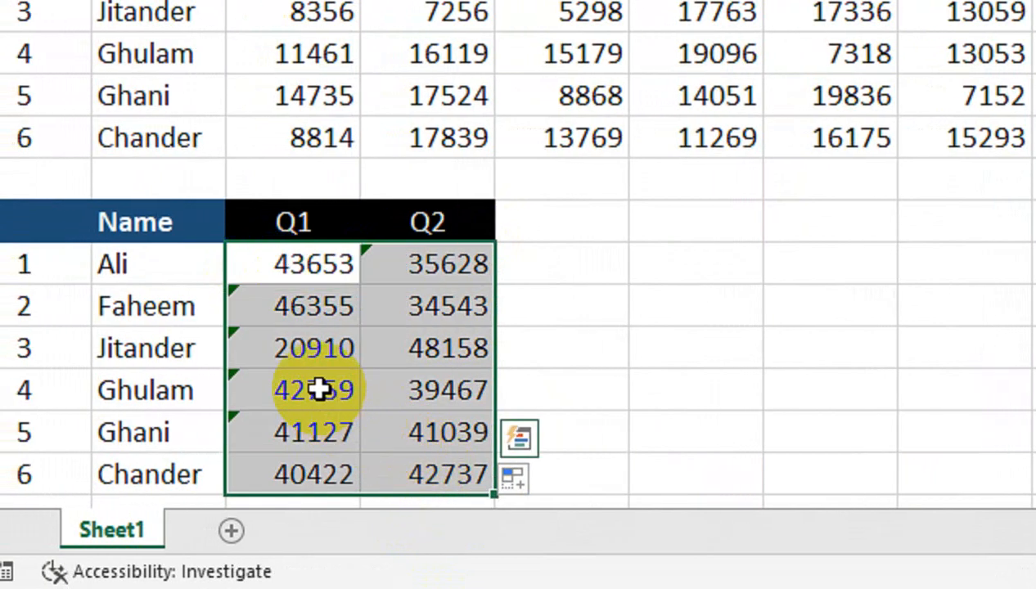
{"action": "left_click", "coordinate": [309, 270]}
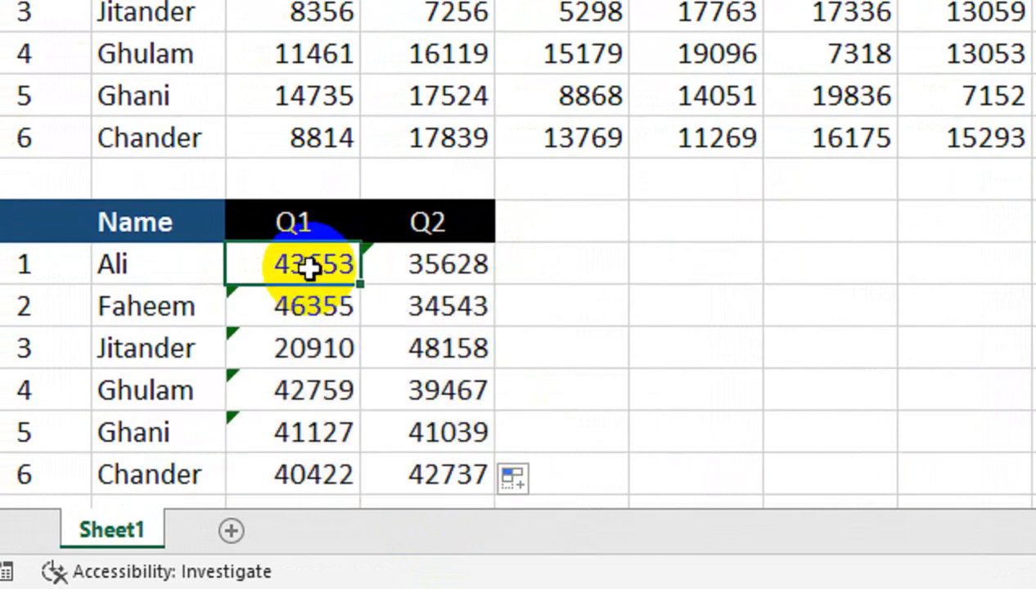
Add the Q1 and Q2 sales with =SUM(C13:D13) in E13 and fill it down to E18
{"action": "left_click", "coordinate": [584, 258]}
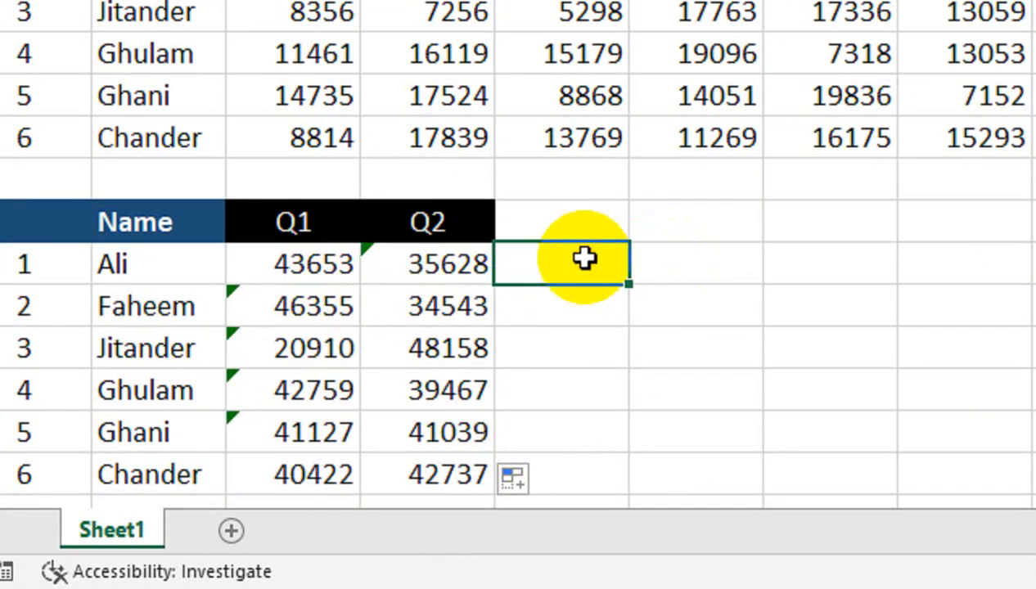
{"action": "type", "text": "=SUM("}
{"action": "key", "text": "Left"}
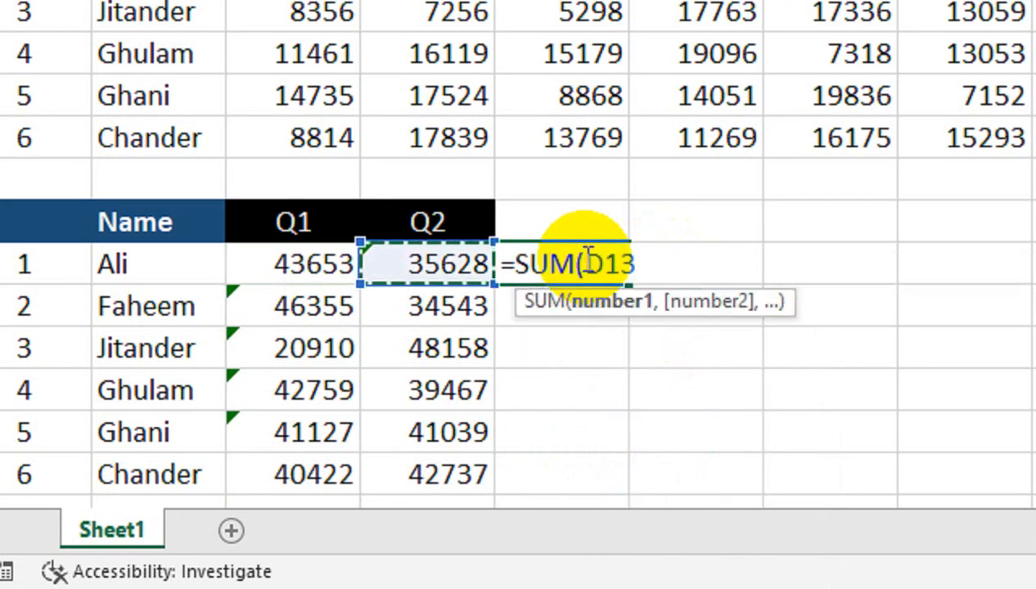
{"action": "key", "text": "shift+Left"}
{"action": "key", "text": "Return"}
{"action": "left_click", "coordinate": [596, 264]}
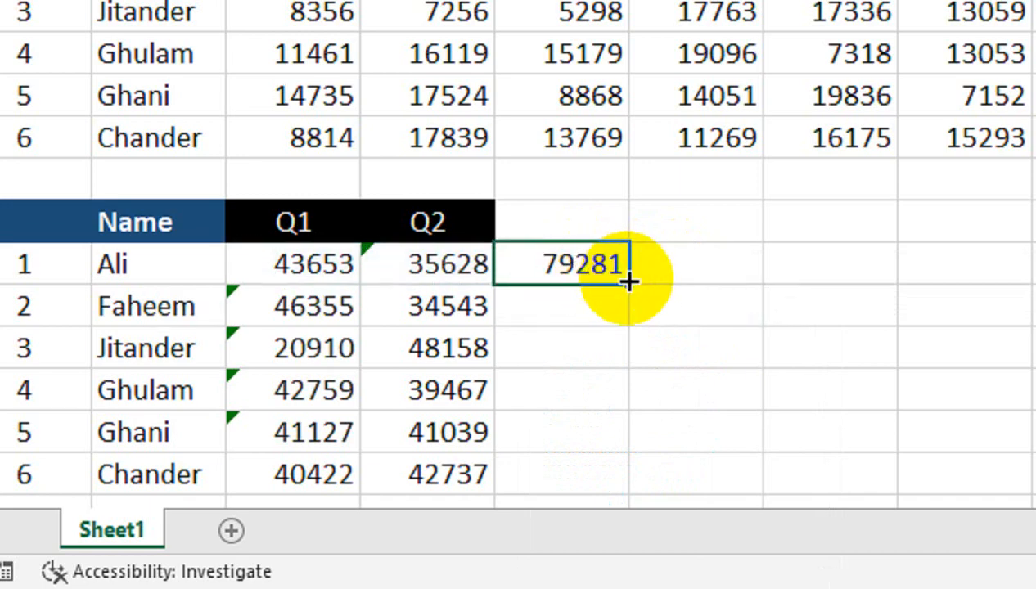
{"action": "left_click_drag", "start_coordinate": [628, 284], "coordinate": [639, 485]}
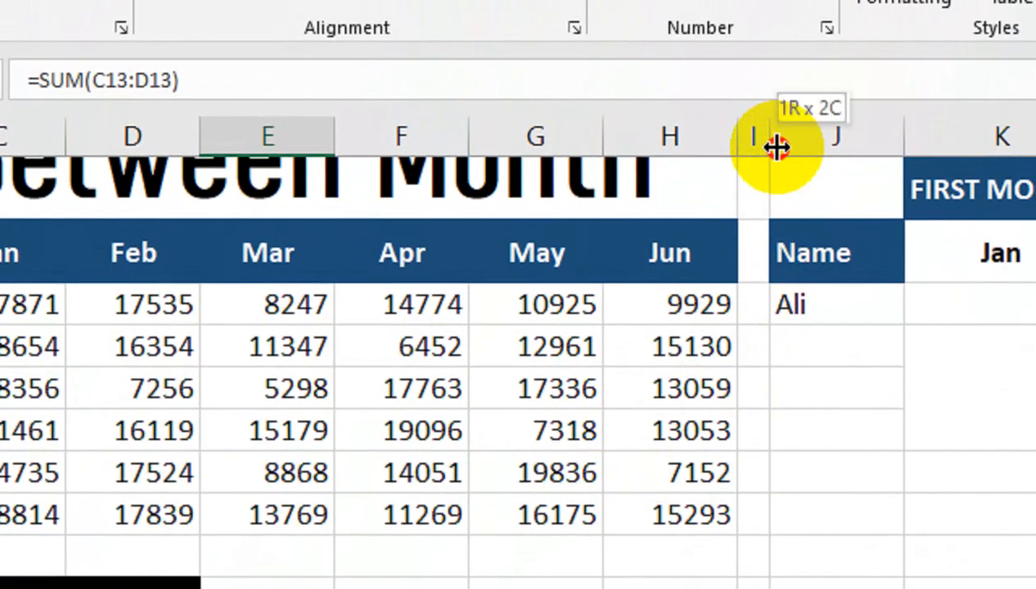
Widen column I and total the first person's January to June sales in I5 with =SUM(C5:H5)
{"action": "left_click_drag", "start_coordinate": [776, 146], "coordinate": [897, 166]}
{"action": "left_click", "coordinate": [754, 305]}
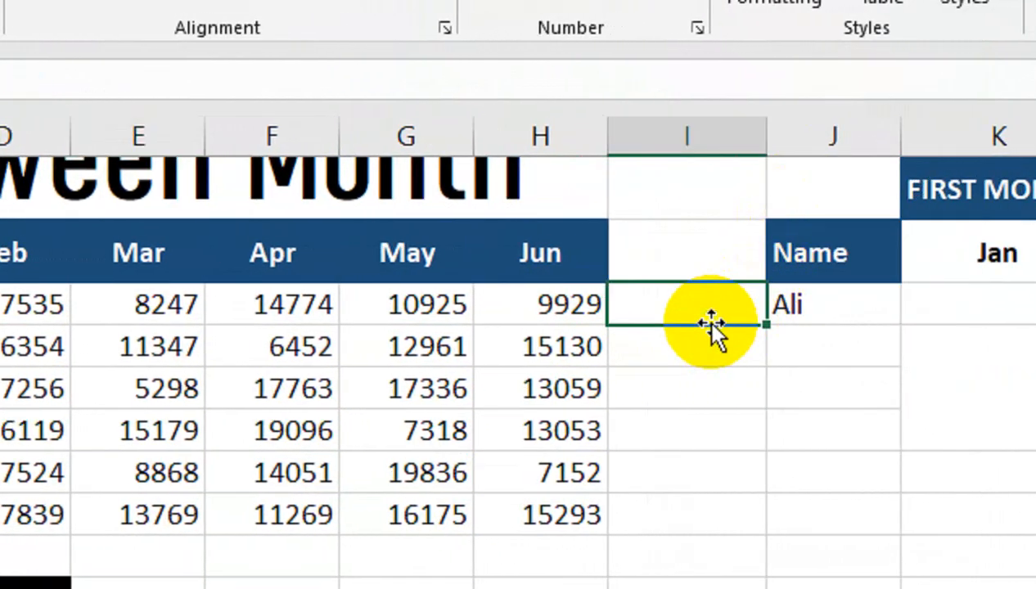
{"action": "type", "text": "=SU"}
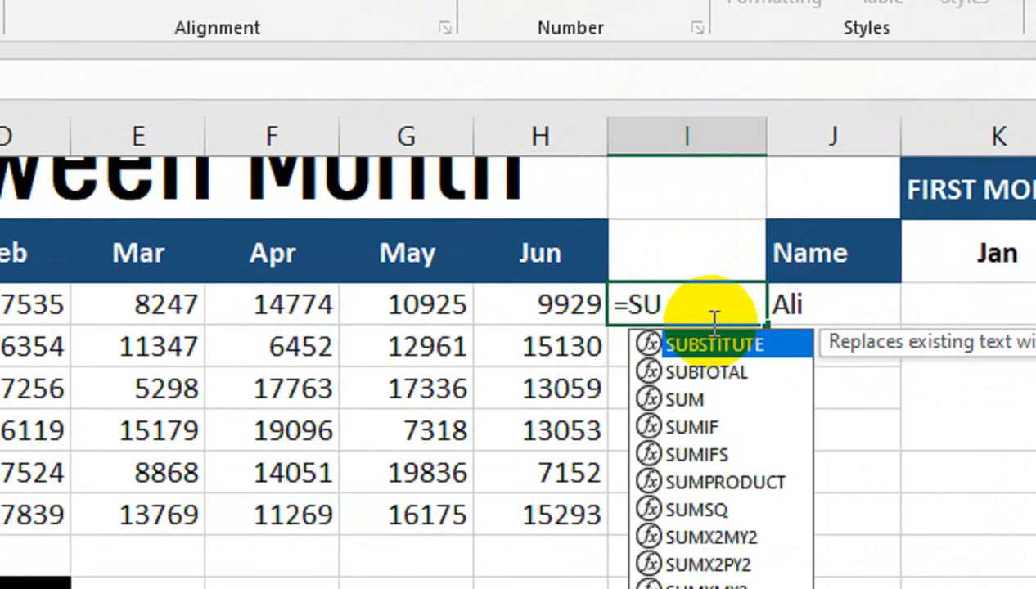
{"action": "type", "text": "M("}
{"action": "key", "text": "Left"}
{"action": "key", "text": "shift+Left"}
{"action": "key", "text": "shift+Left"}
{"action": "key", "text": "shift+Left"}
{"action": "key", "text": "shift+Left"}
{"action": "key", "text": "shift+Left"}
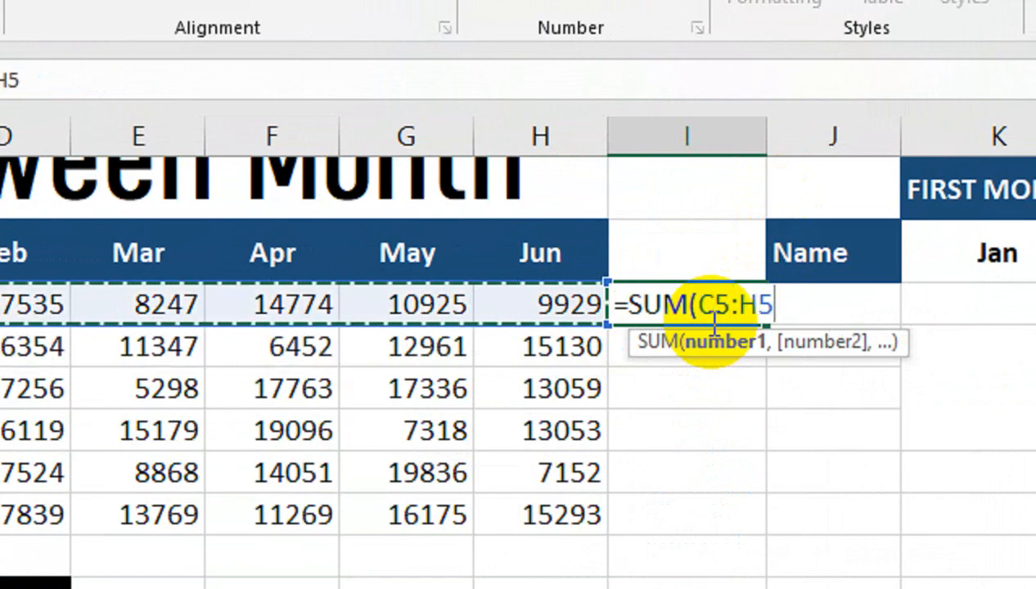
{"action": "key", "text": "Return"}
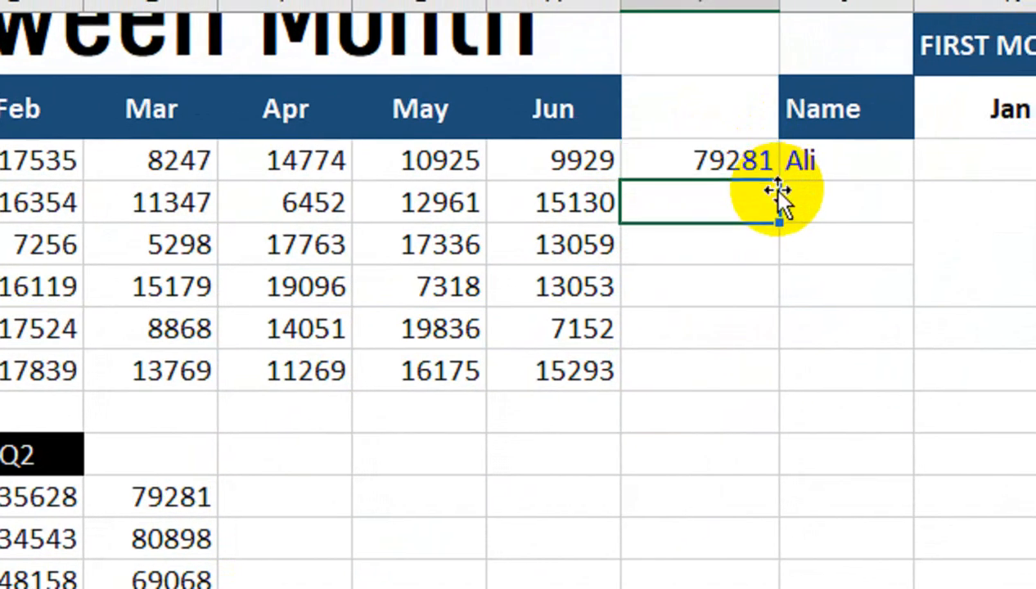
Fill the six-month total from I5 down to I10 for the remaining people
{"action": "left_click", "coordinate": [770, 168]}
{"action": "left_click_drag", "start_coordinate": [779, 185], "coordinate": [751, 392]}
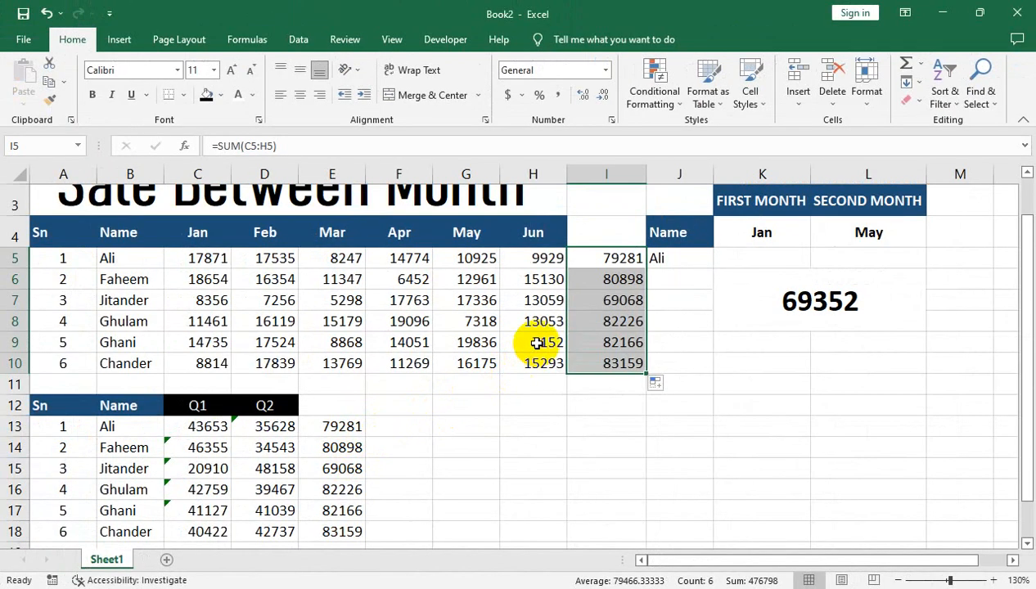
{"action": "scroll", "coordinate": [644, 89], "scroll_direction": "up", "scroll_amount": 1}
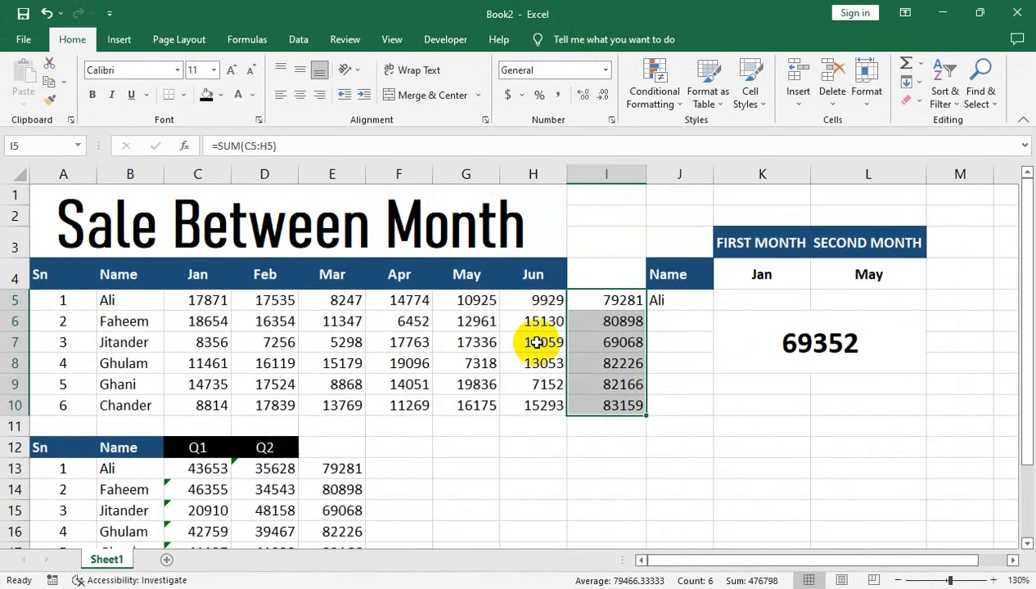
{"action": "left_click", "coordinate": [464, 352]}
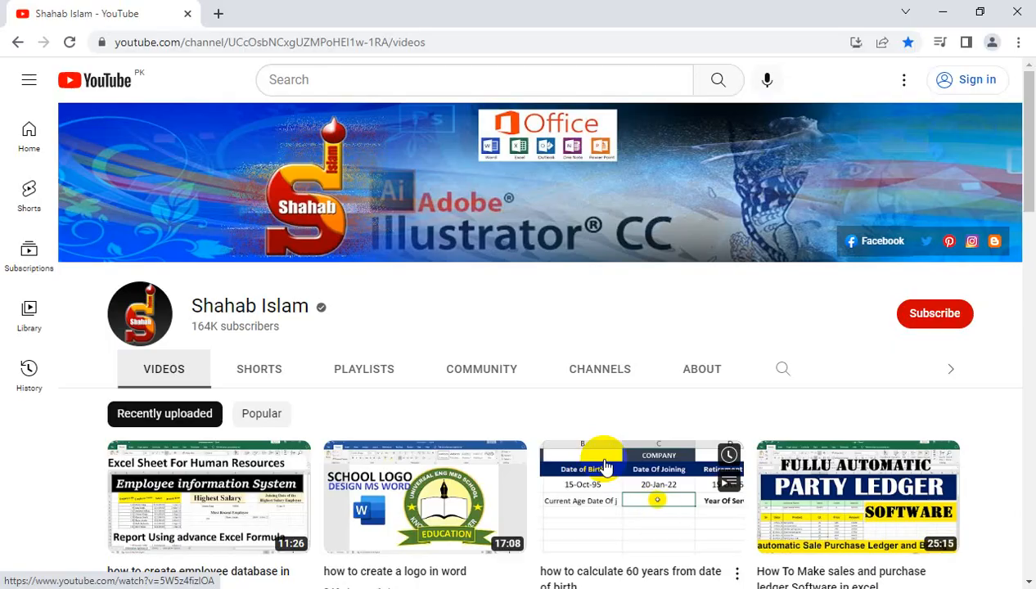